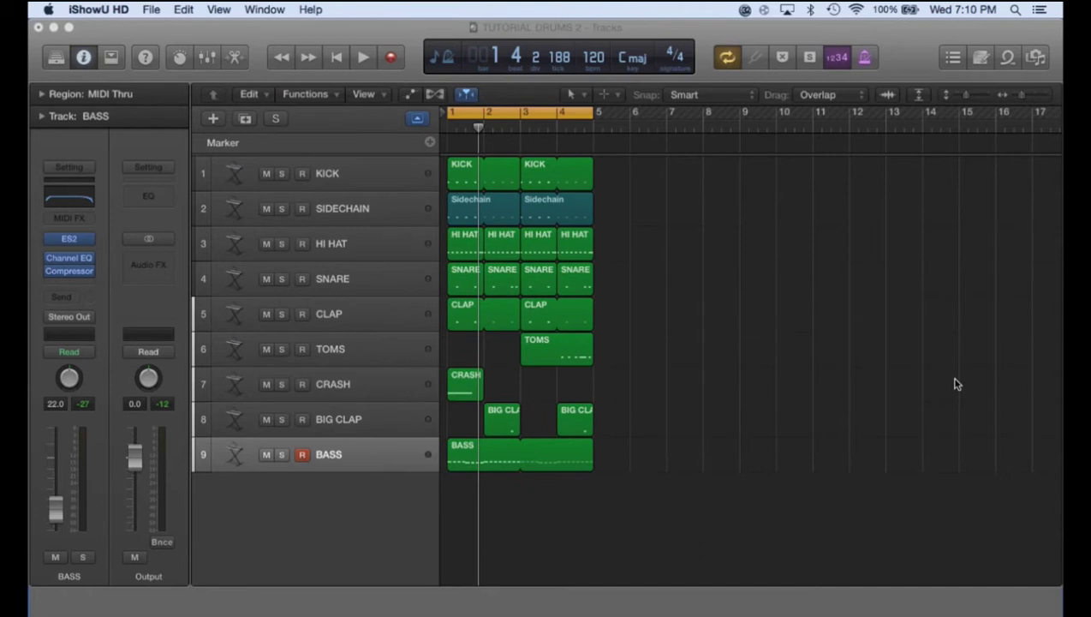
# Play the drum and bass arrangement from bar 1, then stop playback
pyautogui.click(811, 385)
pyautogui.press('space')
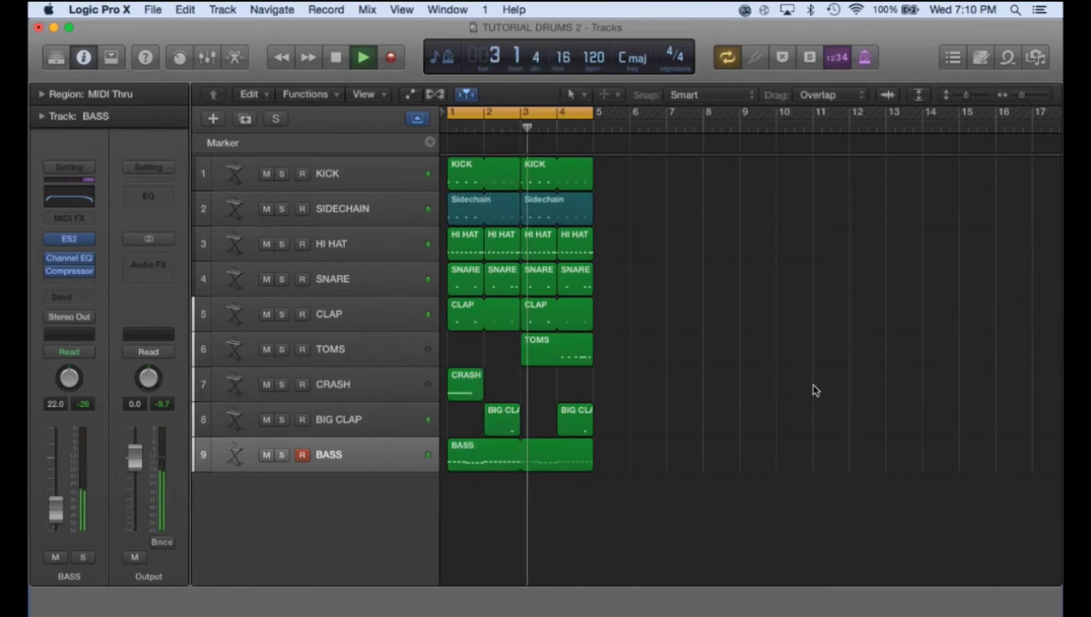
pyautogui.press('space')
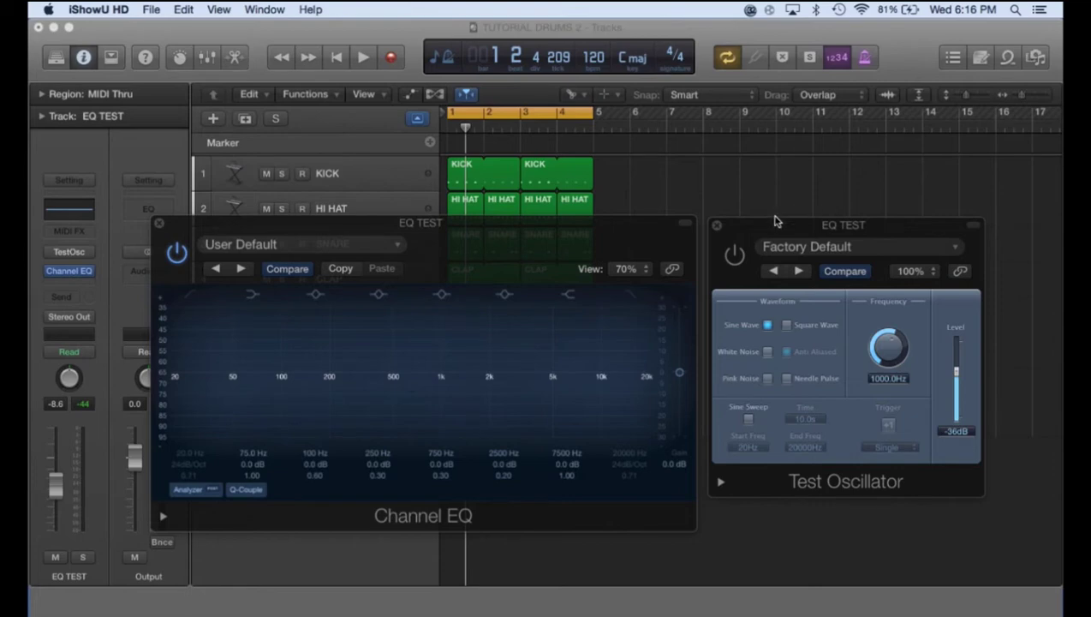
pyautogui.moveTo(772, 224); pyautogui.dragTo(767, 226)
pyautogui.click(603, 221)
pyautogui.click(742, 225)
pyautogui.click(587, 226)
pyautogui.click(793, 231)
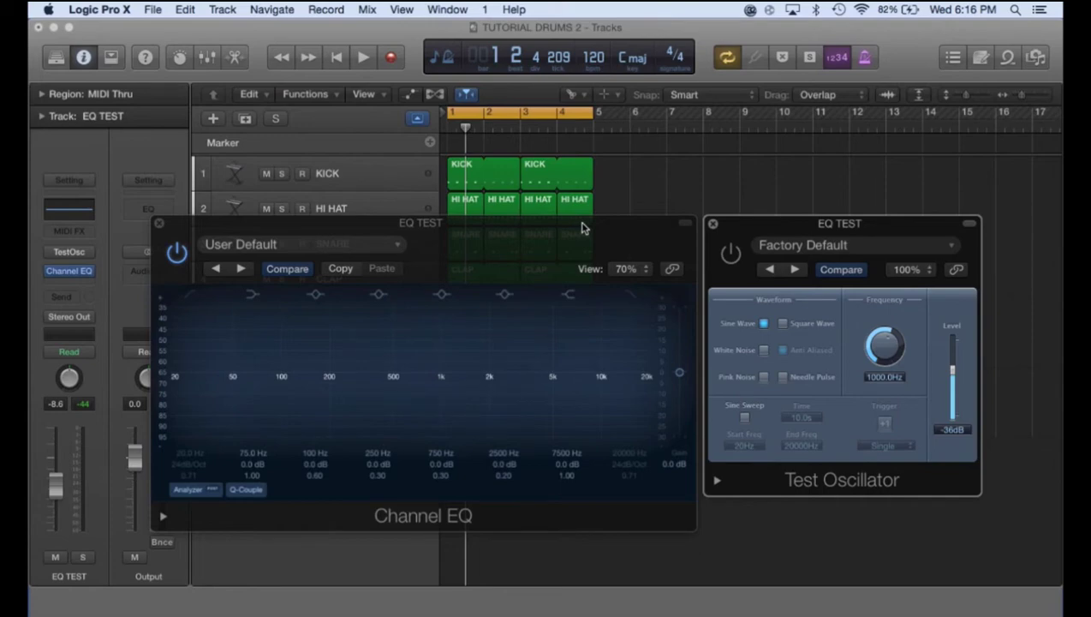
pyautogui.click(742, 224)
# Switch on the Test Oscillator and sweep it through about 58 Hz and 43 Hz, ending at 125 Hz
pyautogui.click(732, 255)
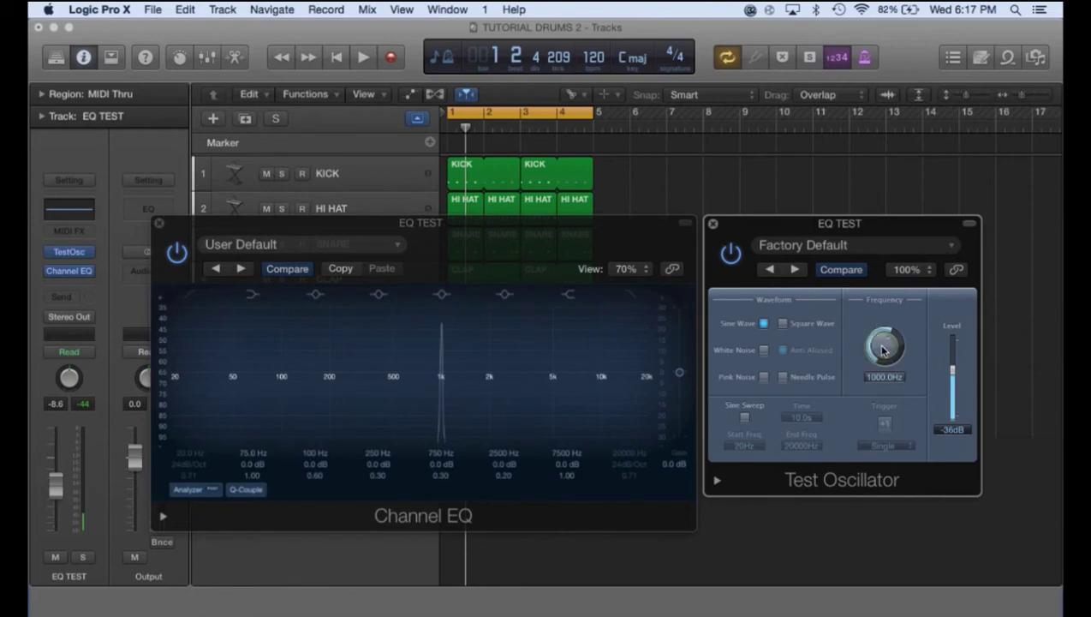
pyautogui.moveTo(884, 349); pyautogui.dragTo(880, 378)
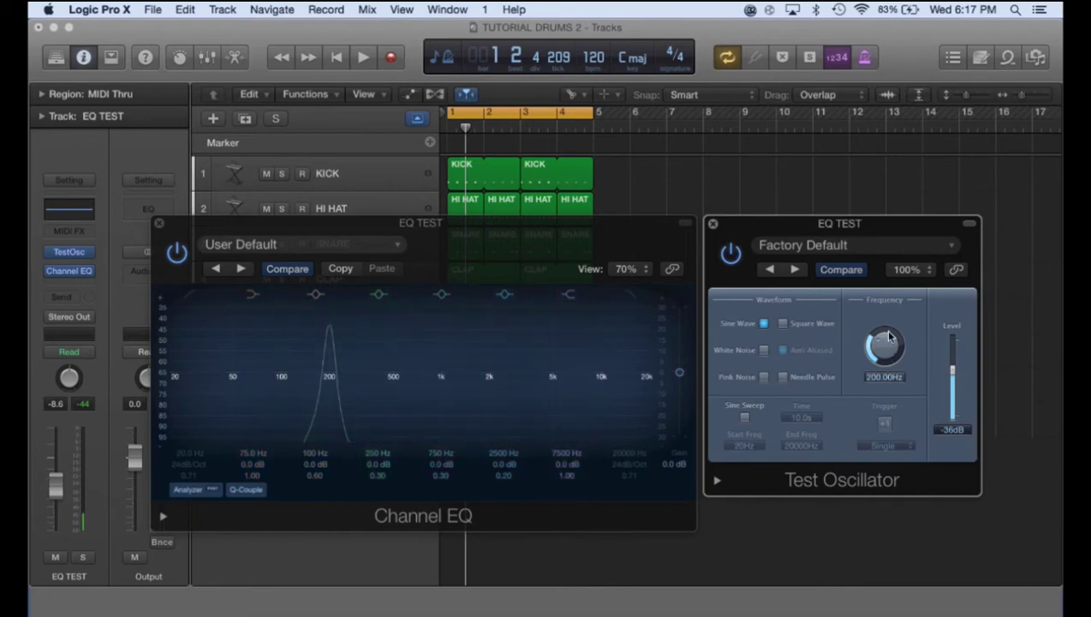
pyautogui.moveTo(887, 341); pyautogui.dragTo(880, 369)
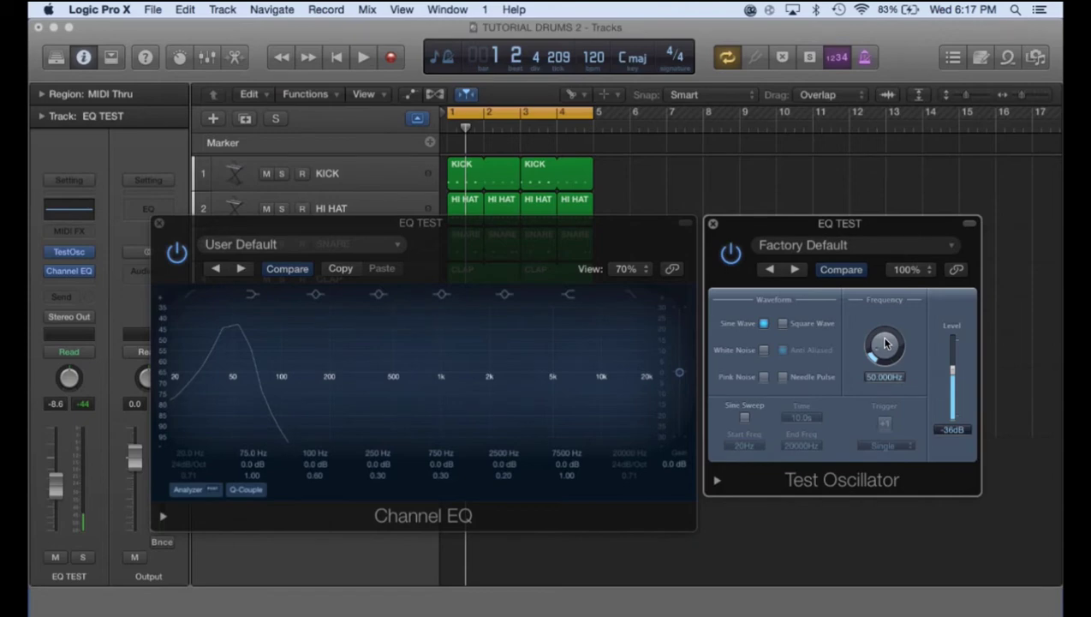
pyautogui.moveTo(886, 344); pyautogui.dragTo(866, 246)
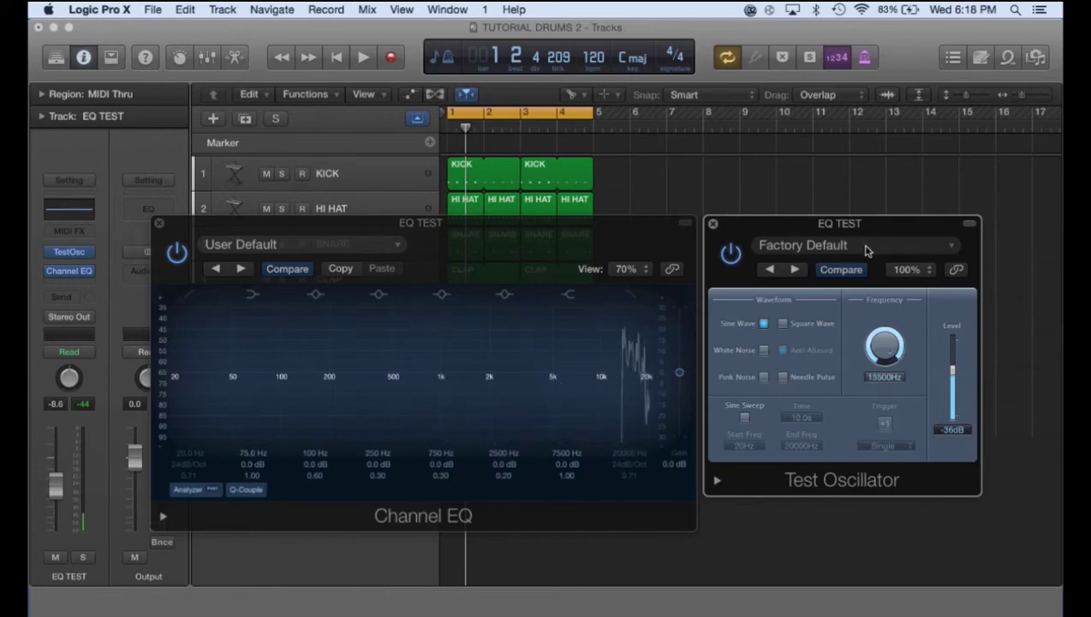
pyautogui.moveTo(872, 330); pyautogui.dragTo(872, 394)
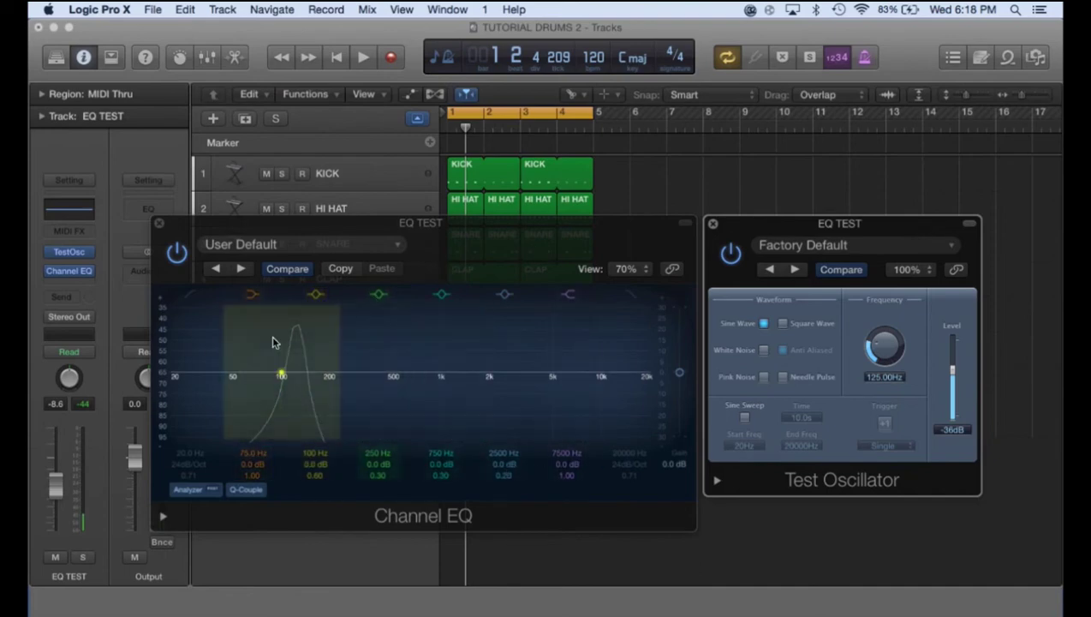
# Turn the test oscillator off, try a 100 Hz boost, then recall the flat default Channel EQ
pyautogui.press('space')
pyautogui.press('space')
pyautogui.click(730, 250)
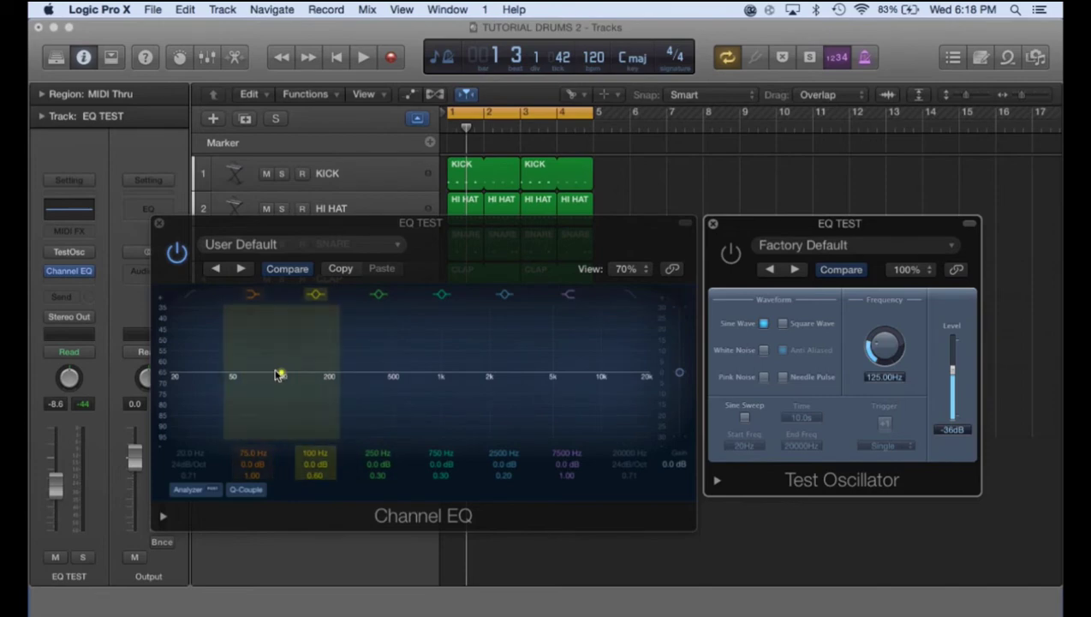
pyautogui.moveTo(282, 375); pyautogui.dragTo(329, 342)
pyautogui.click(231, 247)
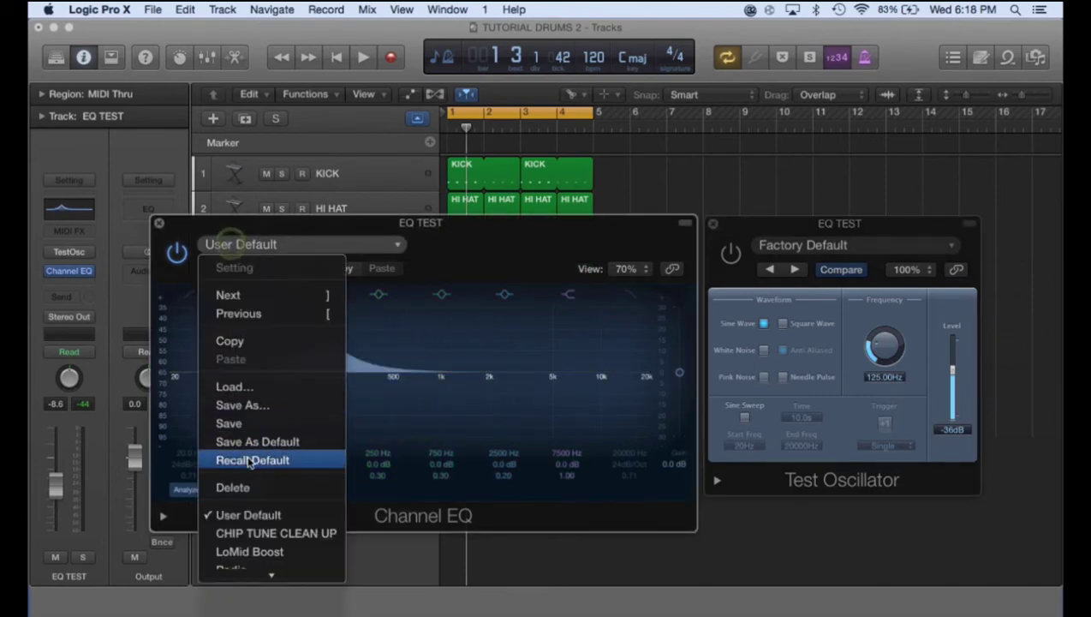
pyautogui.click(251, 455)
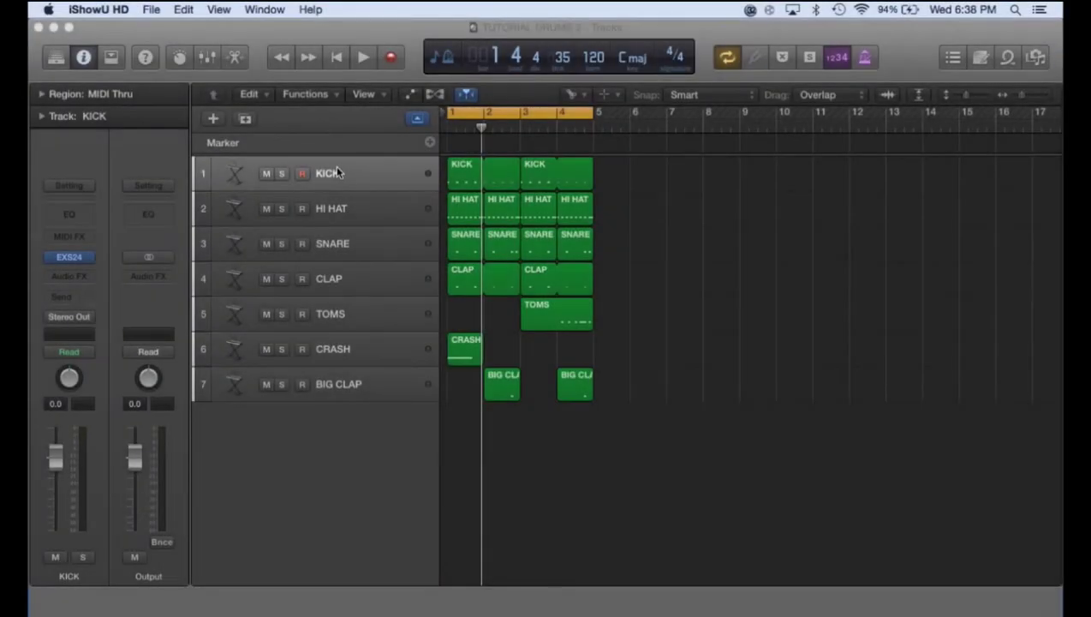
# Select the KICK track and insert a Channel EQ on it
pyautogui.click(361, 212)
pyautogui.press('Down')
pyautogui.press('Down')
pyautogui.press('Down')
pyautogui.press('Down')
pyautogui.press('Down')
pyautogui.press('Up')
pyautogui.press('Up')
pyautogui.press('Up')
pyautogui.press('Up')
pyautogui.press('Up')
pyautogui.press('Up')
pyautogui.press('Down')
pyautogui.press('Down')
pyautogui.press('Down')
pyautogui.press('Down')
pyautogui.press('Down')
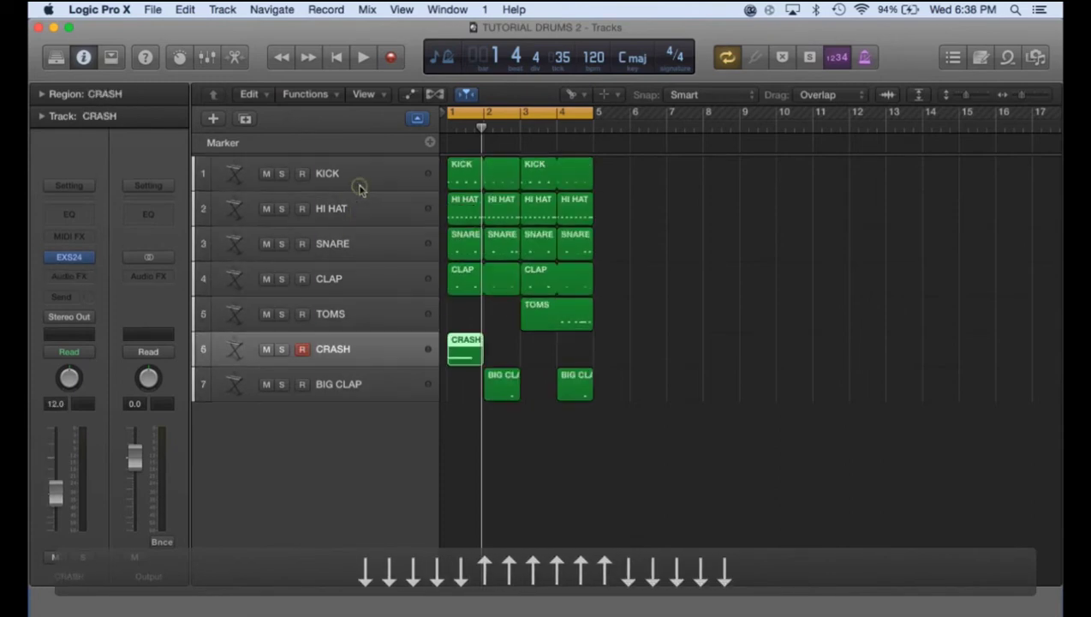
pyautogui.click(363, 179)
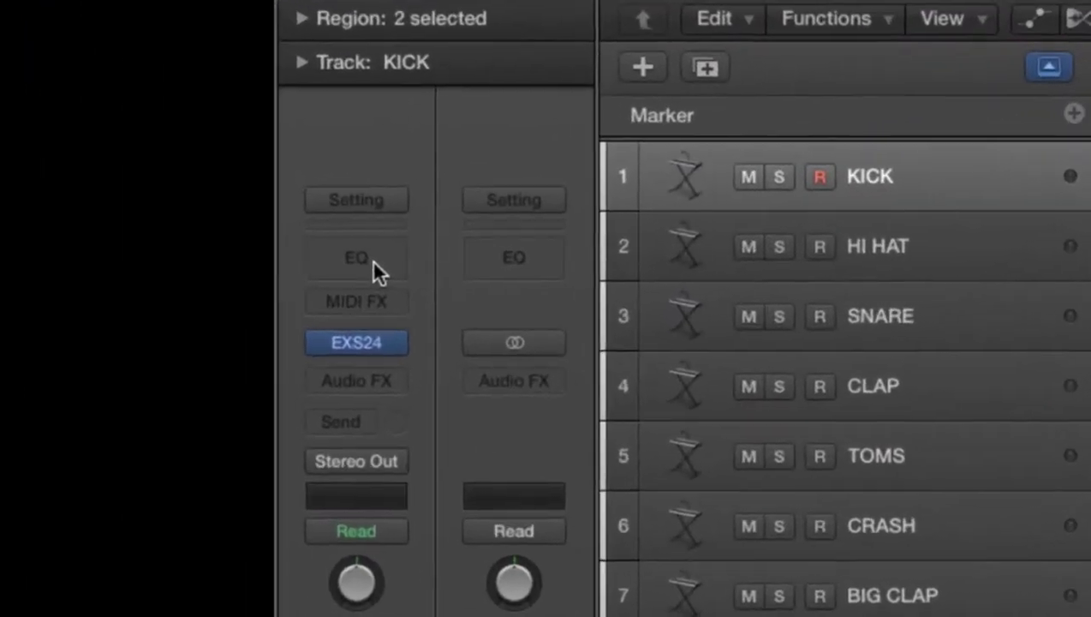
pyautogui.click(76, 220)
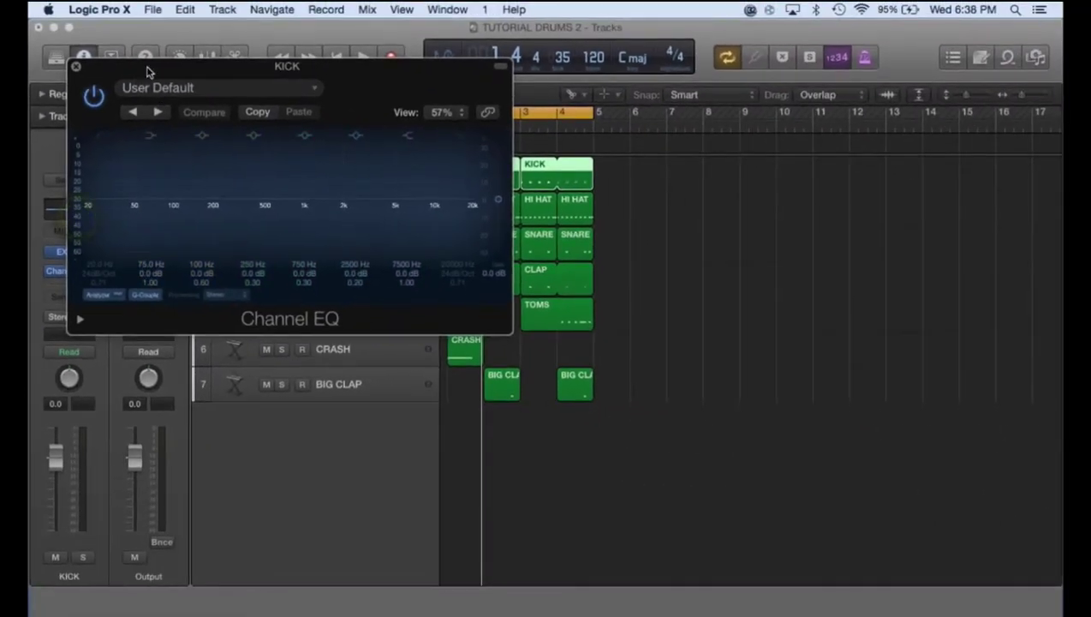
# Move and enlarge the KICK EQ window and switch on its spectrum analyzer
pyautogui.moveTo(183, 60); pyautogui.dragTo(380, 200)
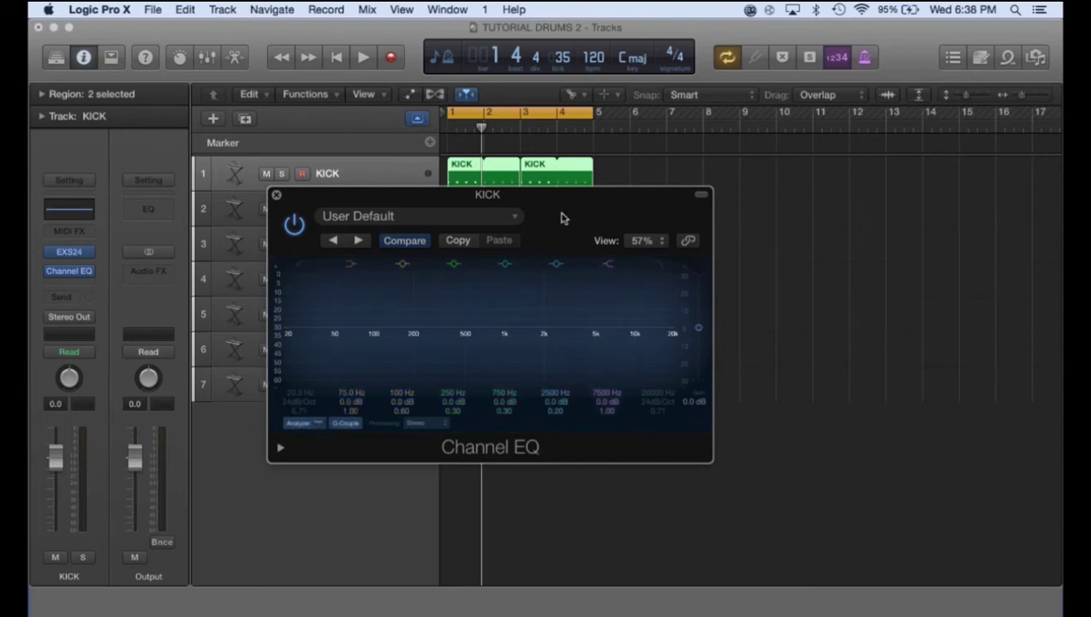
pyautogui.moveTo(557, 210); pyautogui.dragTo(485, 162)
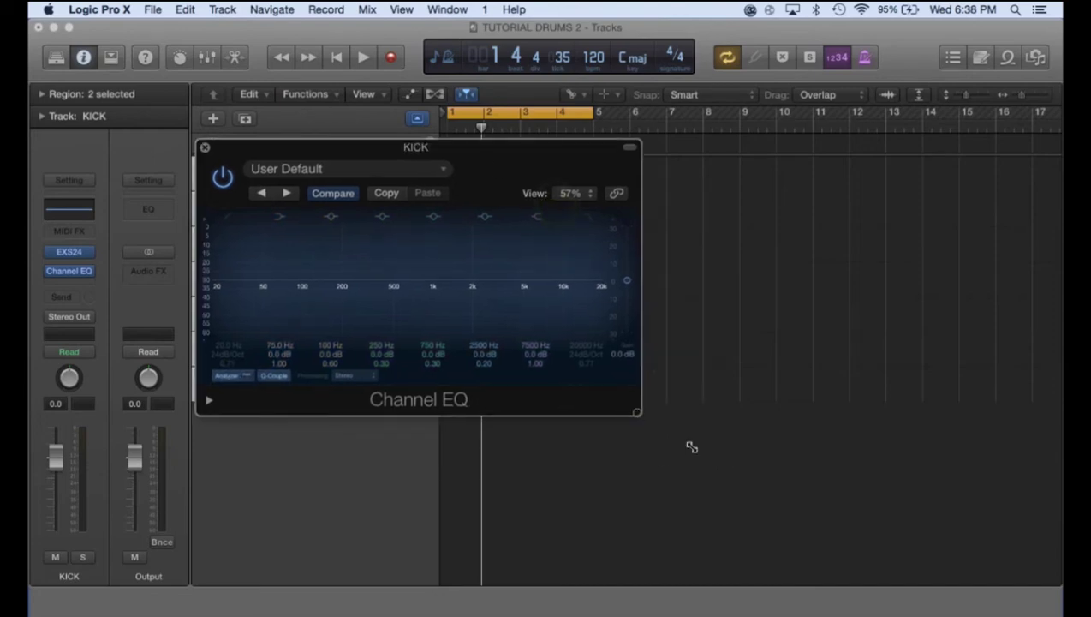
pyautogui.moveTo(691, 447); pyautogui.dragTo(802, 530)
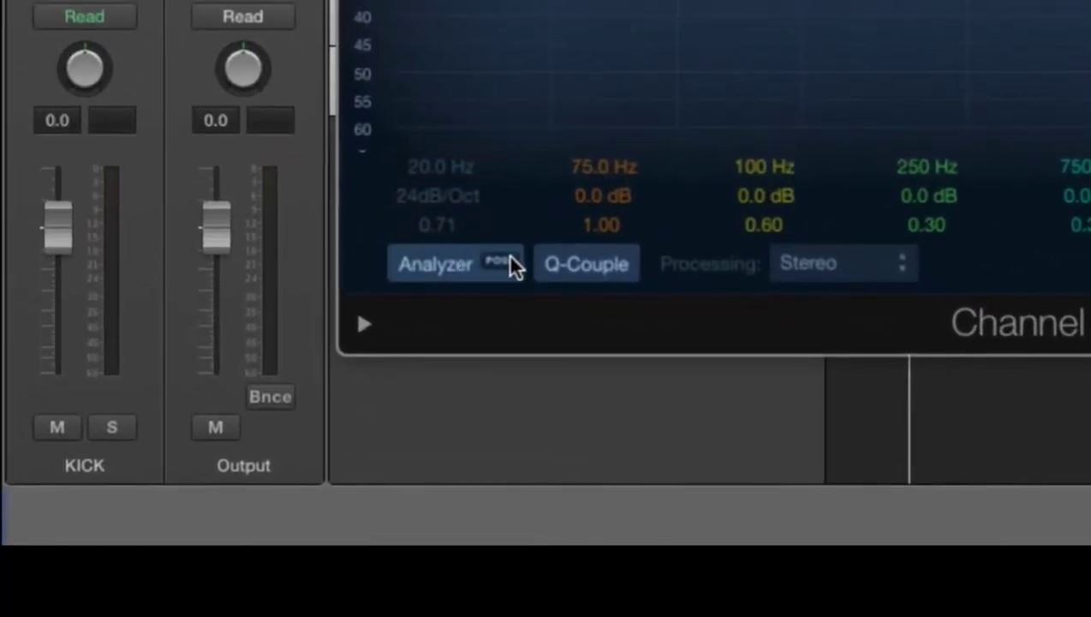
pyautogui.click(510, 264)
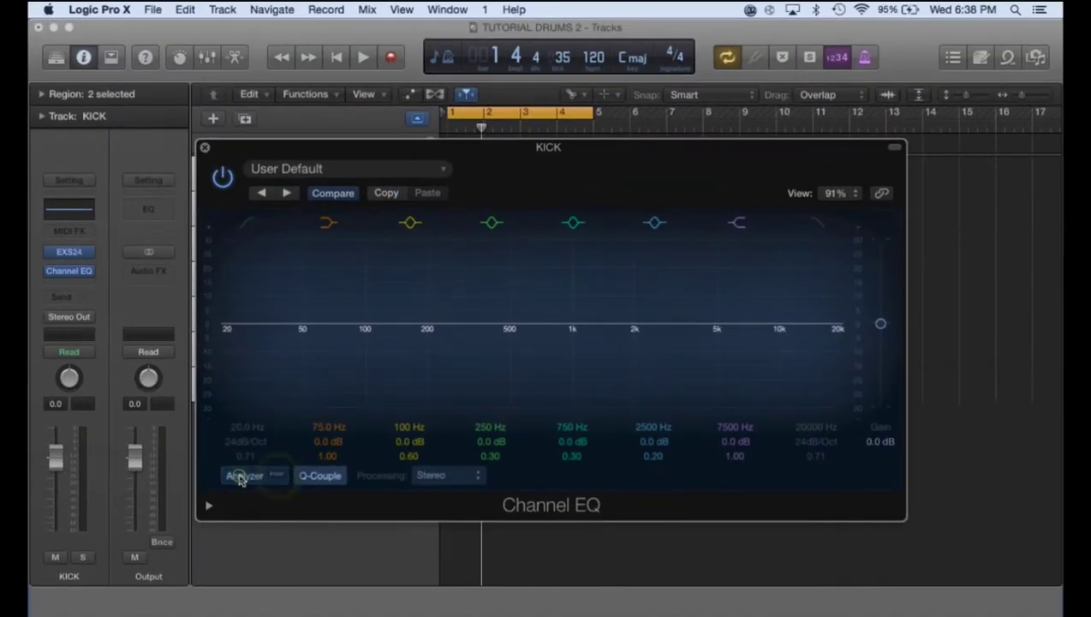
pyautogui.click(243, 476)
# Solo the KICK track and play it to see its spectrum in the analyzer, then stop
pyautogui.moveTo(353, 155); pyautogui.dragTo(346, 203)
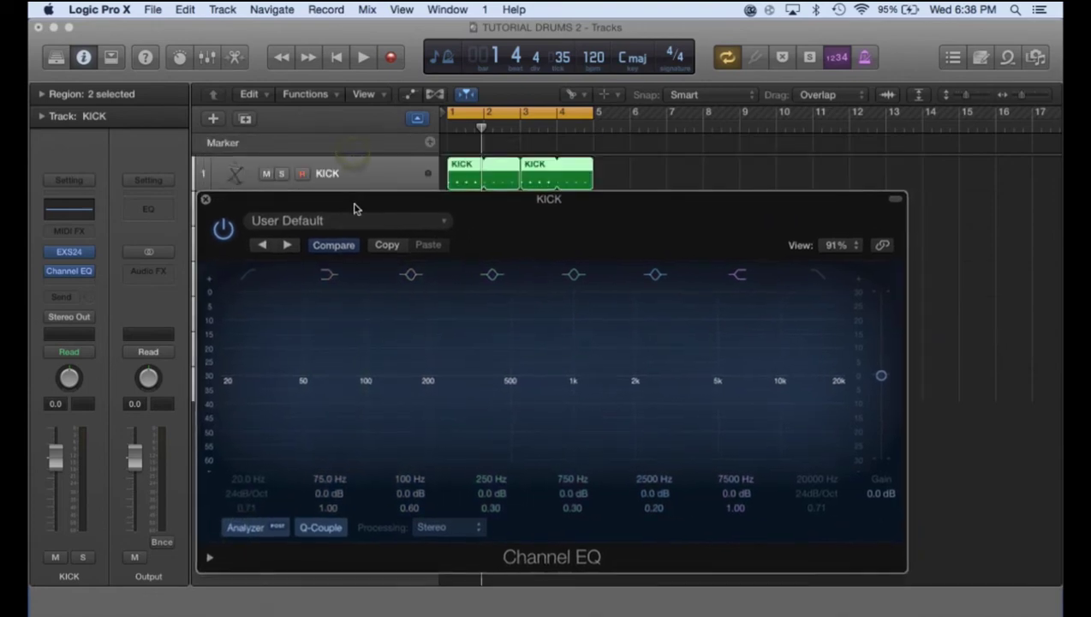
pyautogui.click(279, 173)
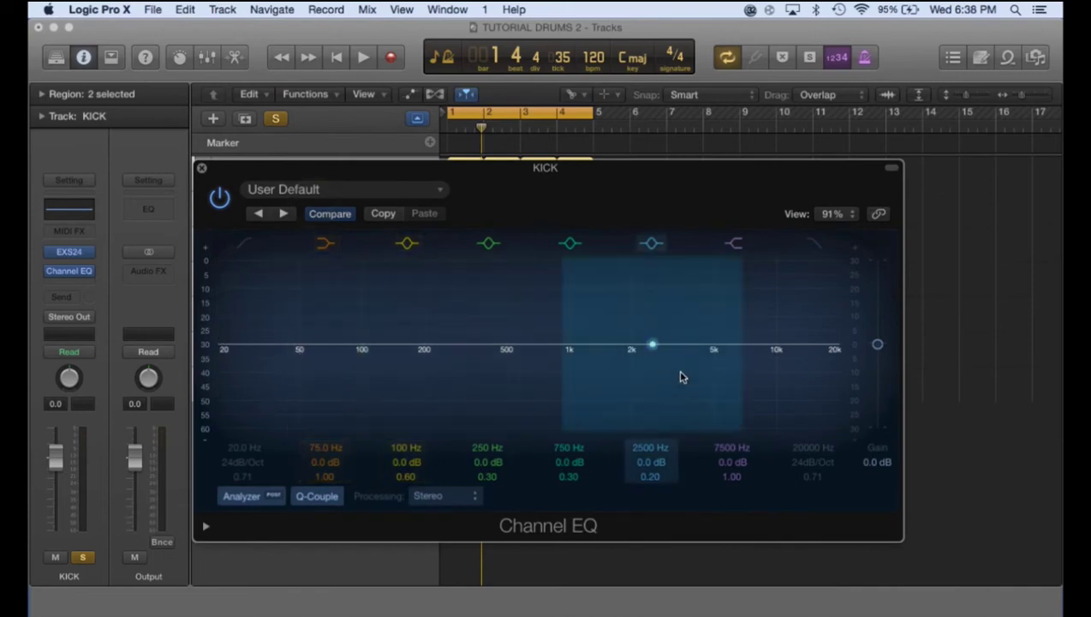
pyautogui.press('space')
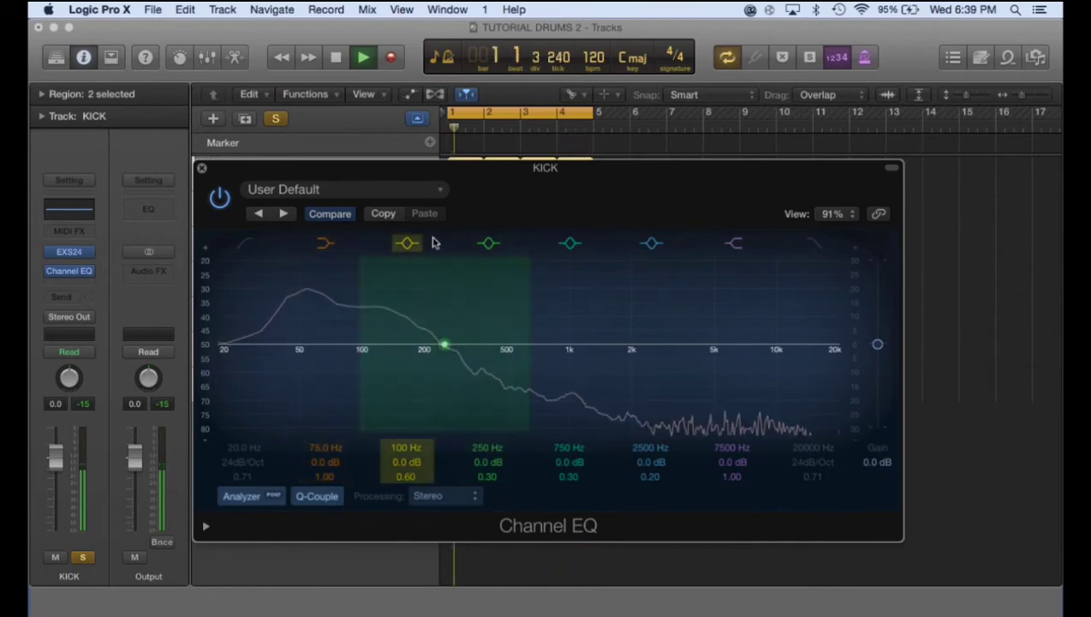
pyautogui.moveTo(481, 171); pyautogui.dragTo(477, 152)
pyautogui.press('space')
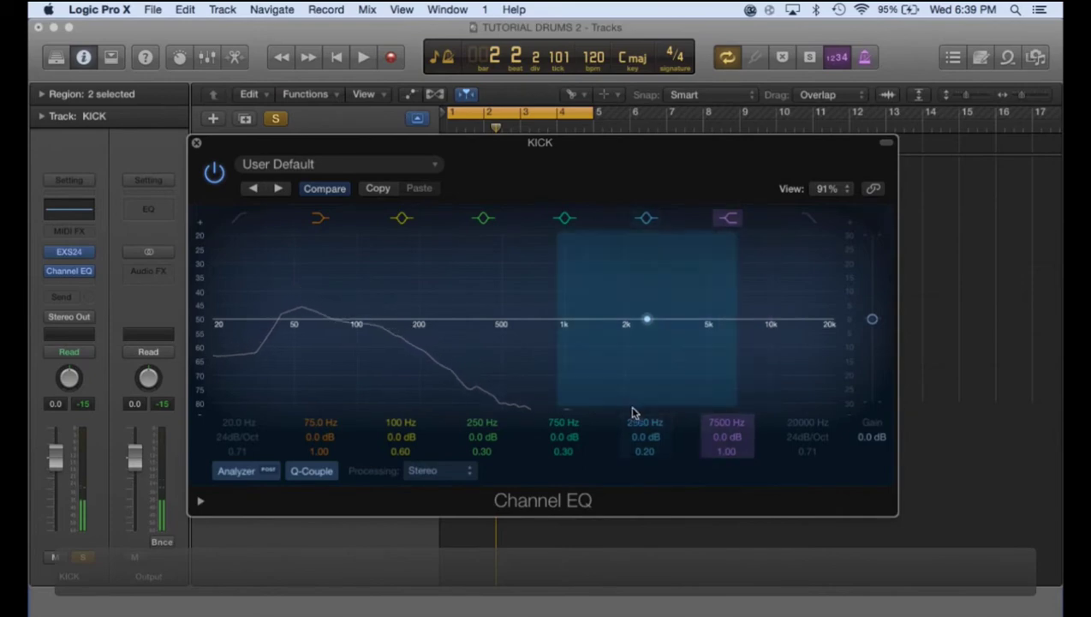
# Replay the kick from bar 1 while repositioning the EQ window to keep KICK visible
pyautogui.press('Return')
pyautogui.press('space')
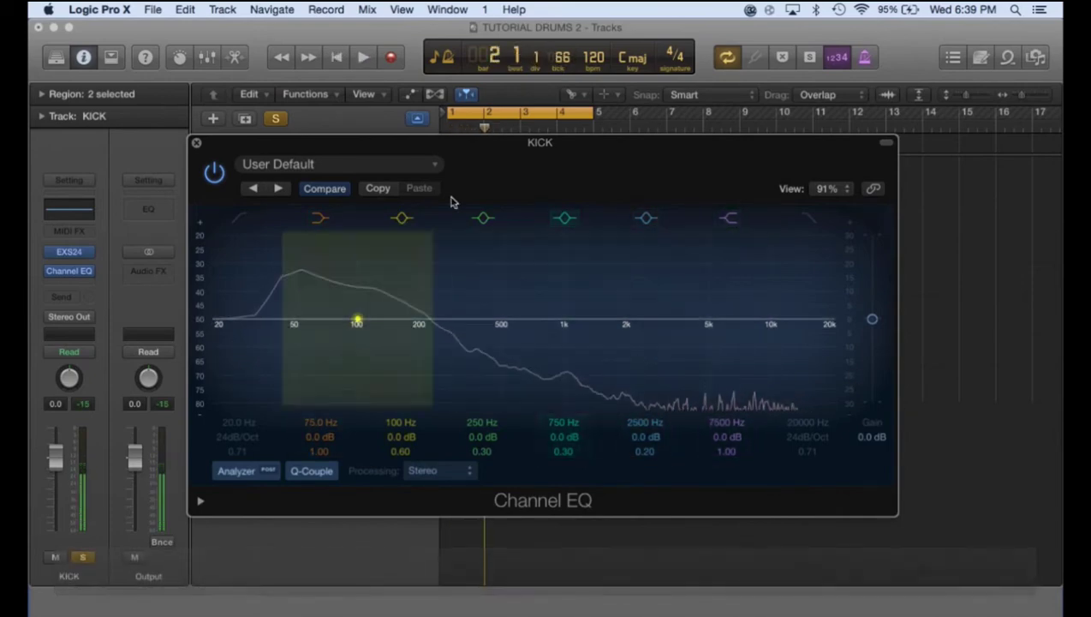
pyautogui.moveTo(485, 153); pyautogui.dragTo(503, 209)
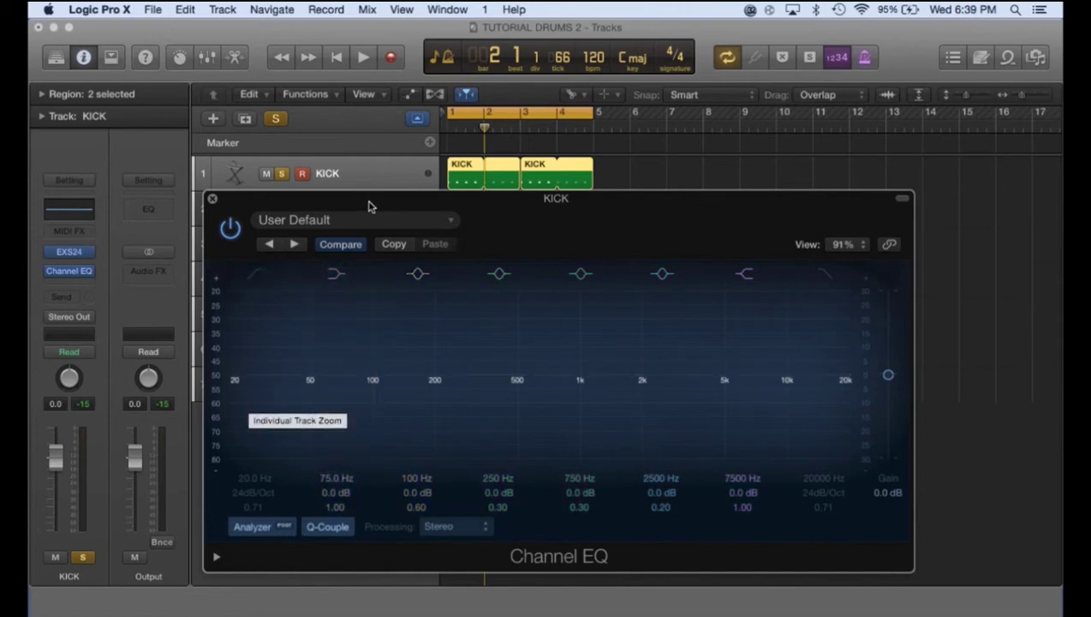
pyautogui.moveTo(369, 206); pyautogui.dragTo(357, 205)
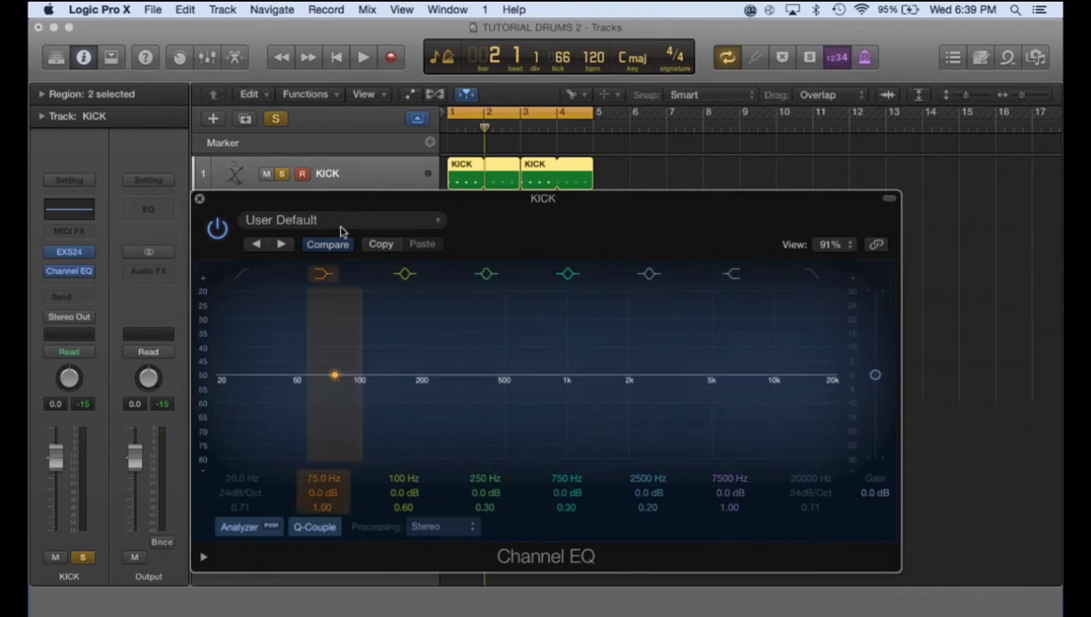
pyautogui.moveTo(323, 204); pyautogui.dragTo(328, 166)
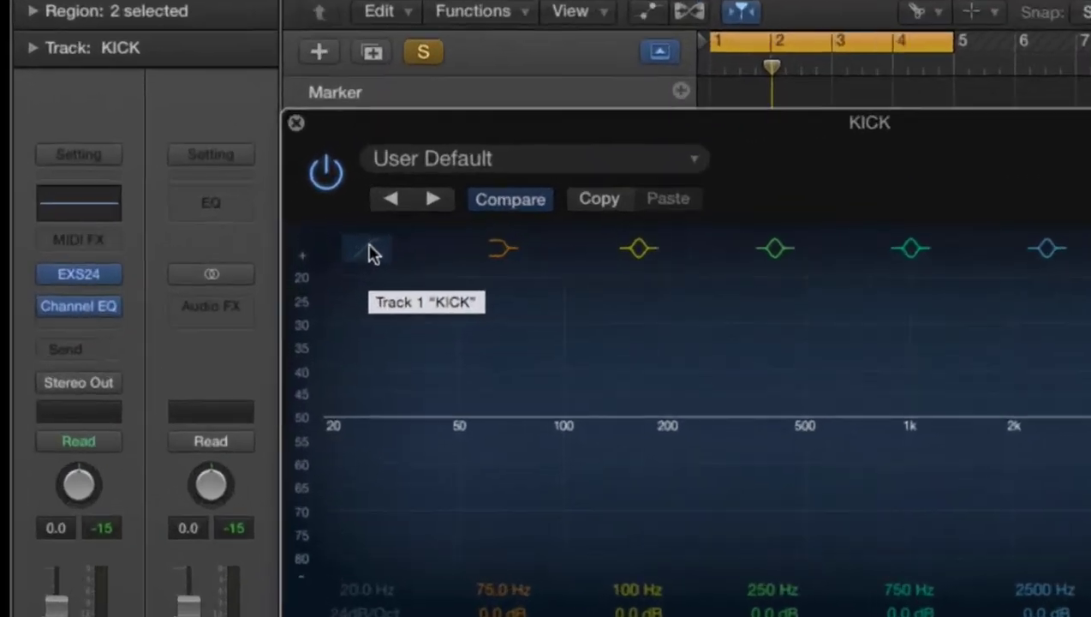
# Enable the KICK EQ's low cut and set its frequency to exactly 30 Hz while listening
pyautogui.click(241, 234)
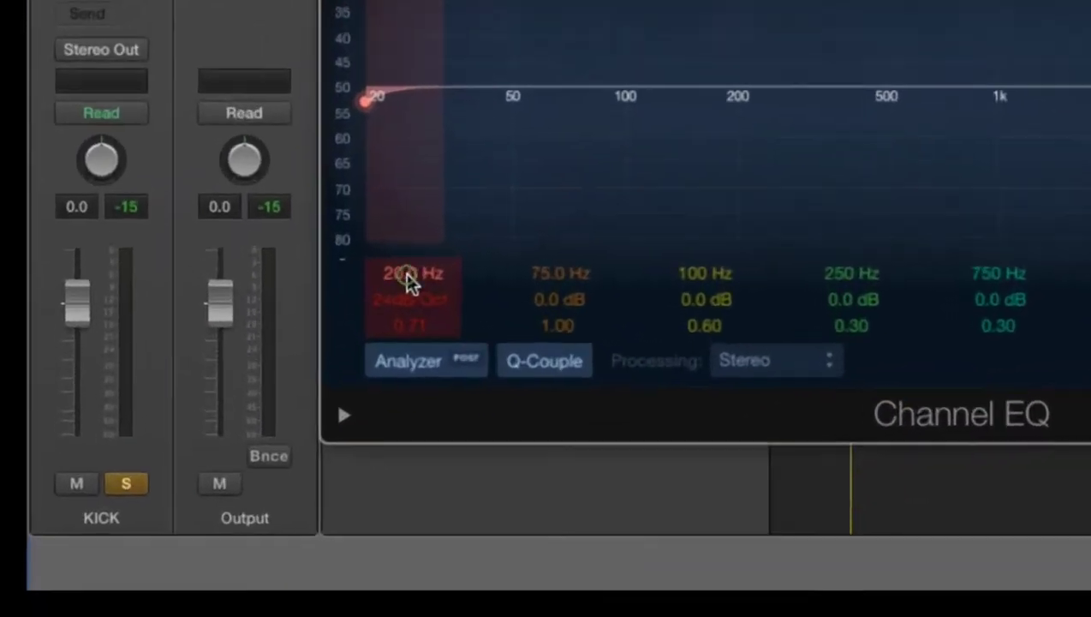
pyautogui.moveTo(241, 443); pyautogui.dragTo(242, 435)
pyautogui.moveTo(455, 232); pyautogui.dragTo(455, 227)
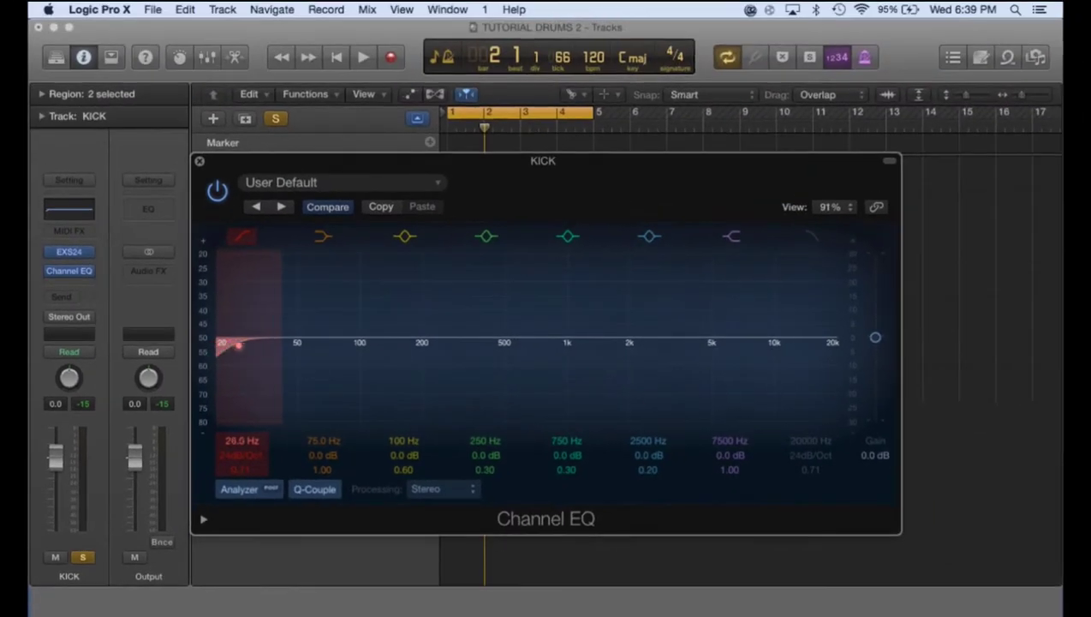
pyautogui.moveTo(239, 345); pyautogui.dragTo(368, 343)
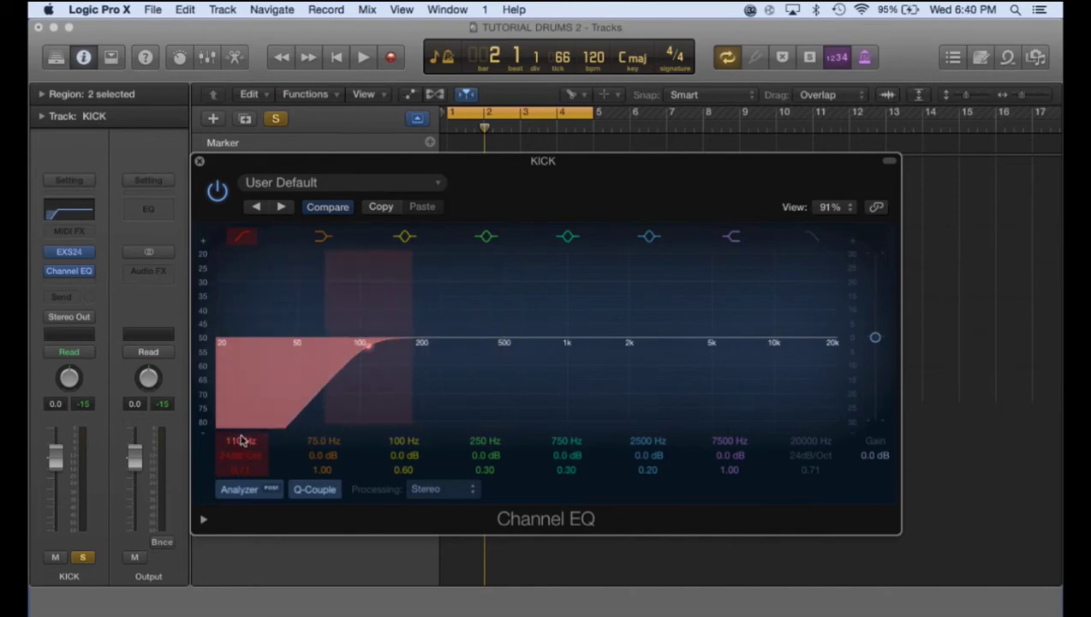
pyautogui.press('space')
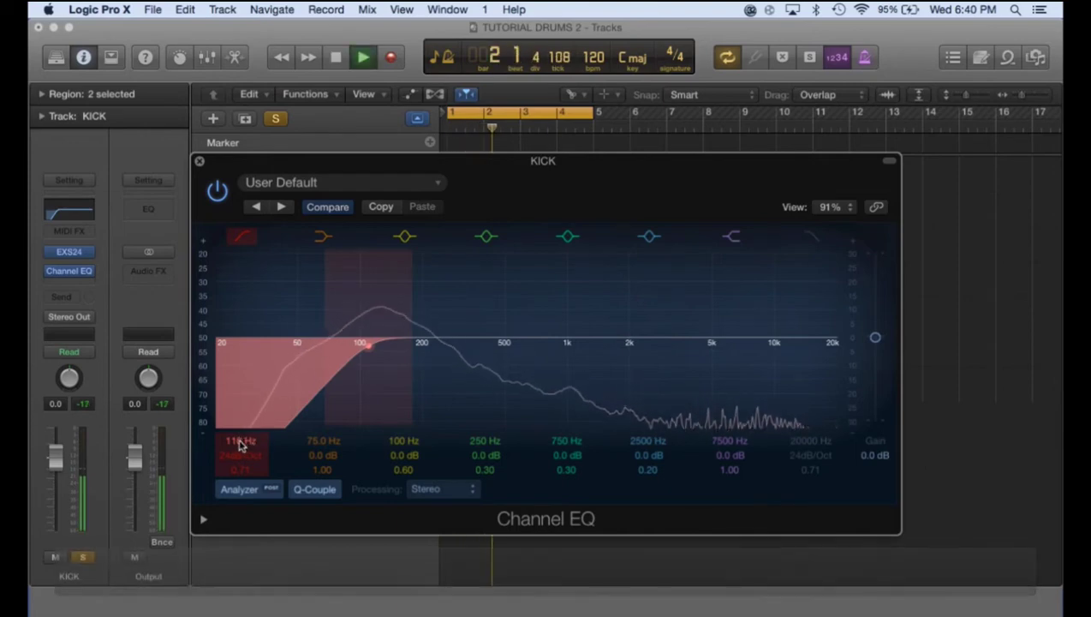
pyautogui.moveTo(241, 442); pyautogui.dragTo(241, 427)
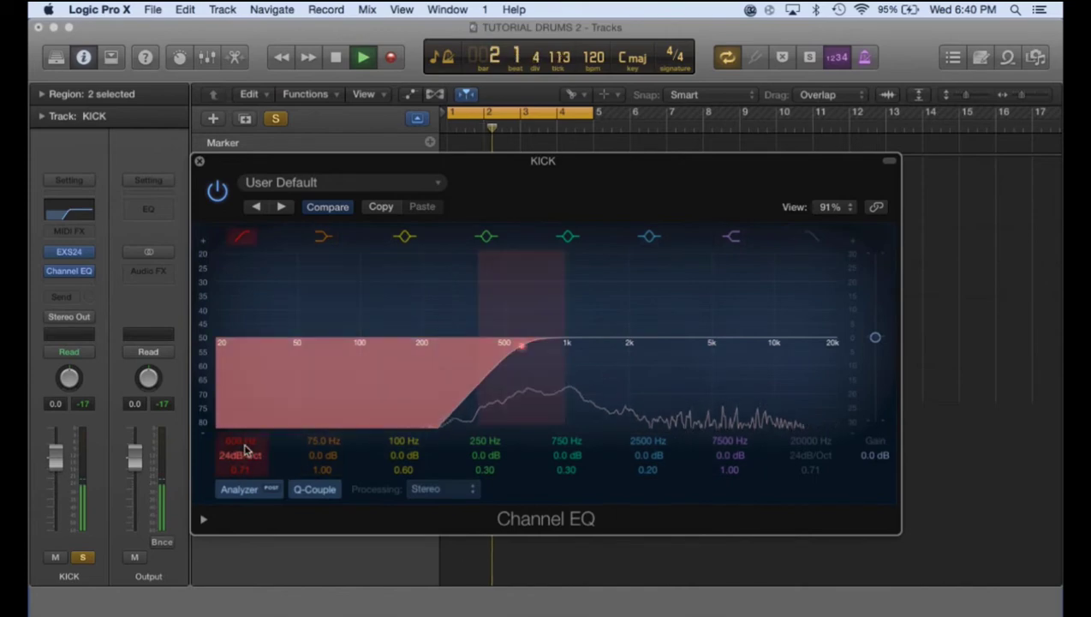
pyautogui.moveTo(245, 447)
pyautogui.mouseDown()
pyautogui.moveTo(267, 446)
pyautogui.moveTo(240, 452)
pyautogui.moveTo(241, 469)
pyautogui.moveTo(240, 447)
pyautogui.mouseUp()
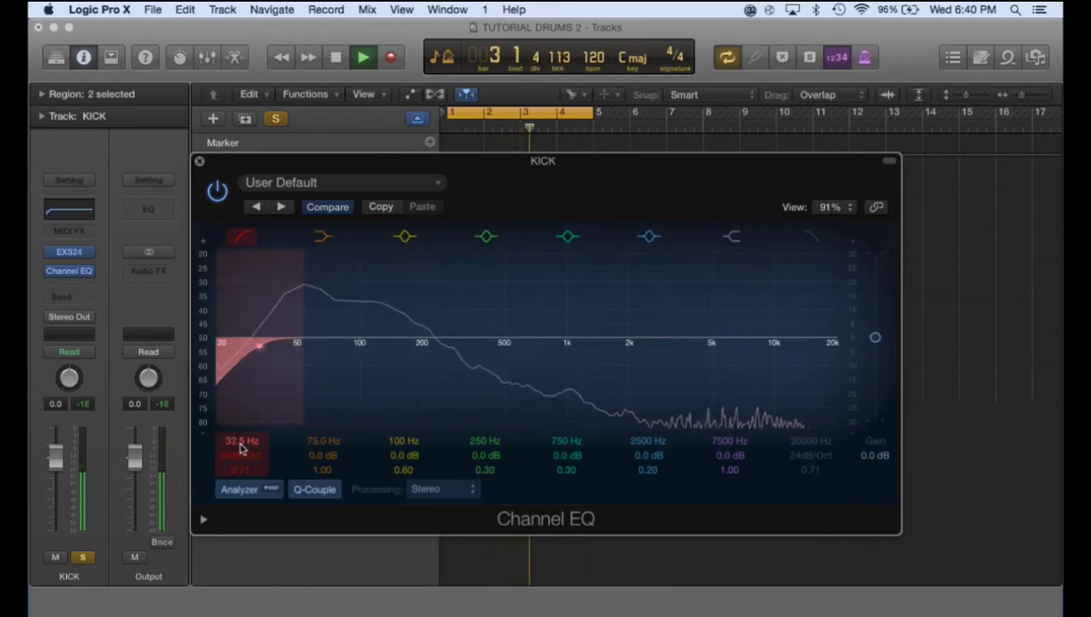
pyautogui.doubleClick(241, 442)
pyautogui.write('30')
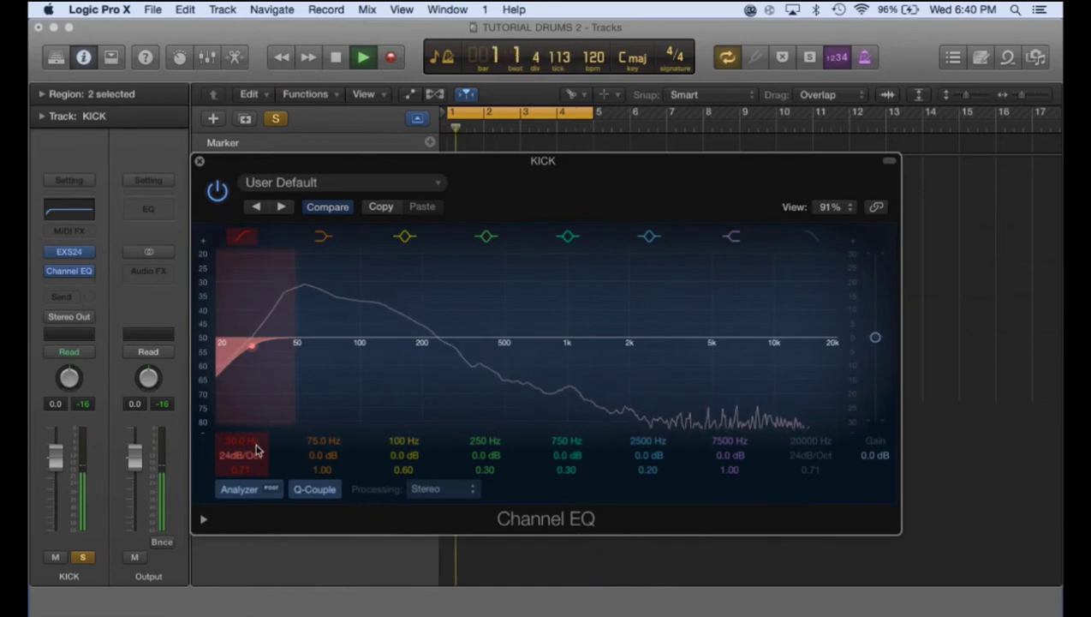
# Change the low-cut slope to 12dB/Oct and stop playback
pyautogui.moveTo(244, 461); pyautogui.dragTo(244, 440)
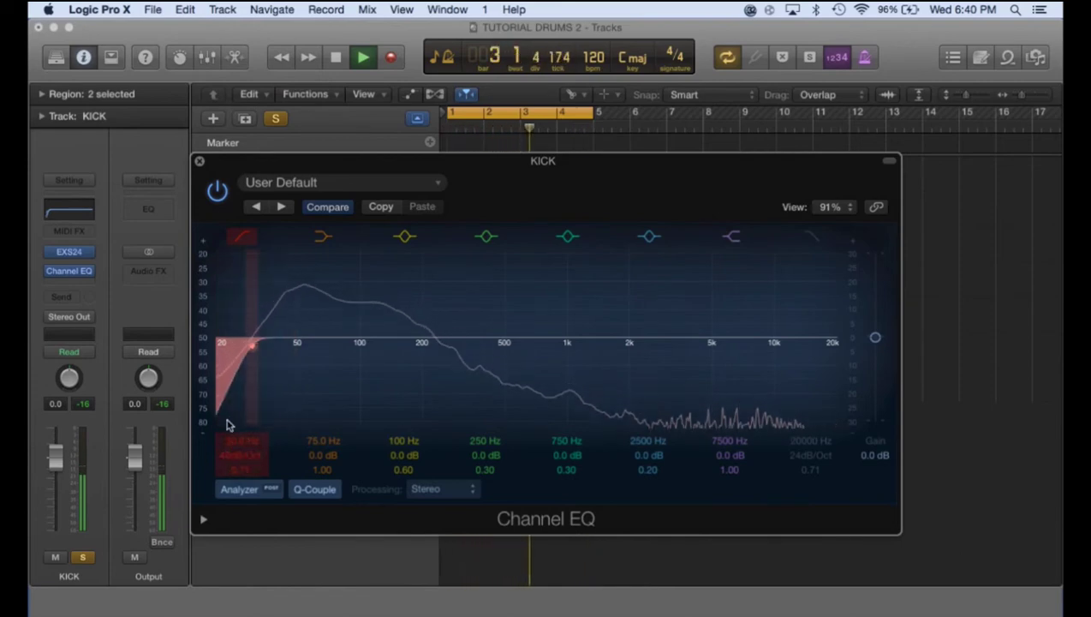
pyautogui.moveTo(243, 457); pyautogui.dragTo(242, 483)
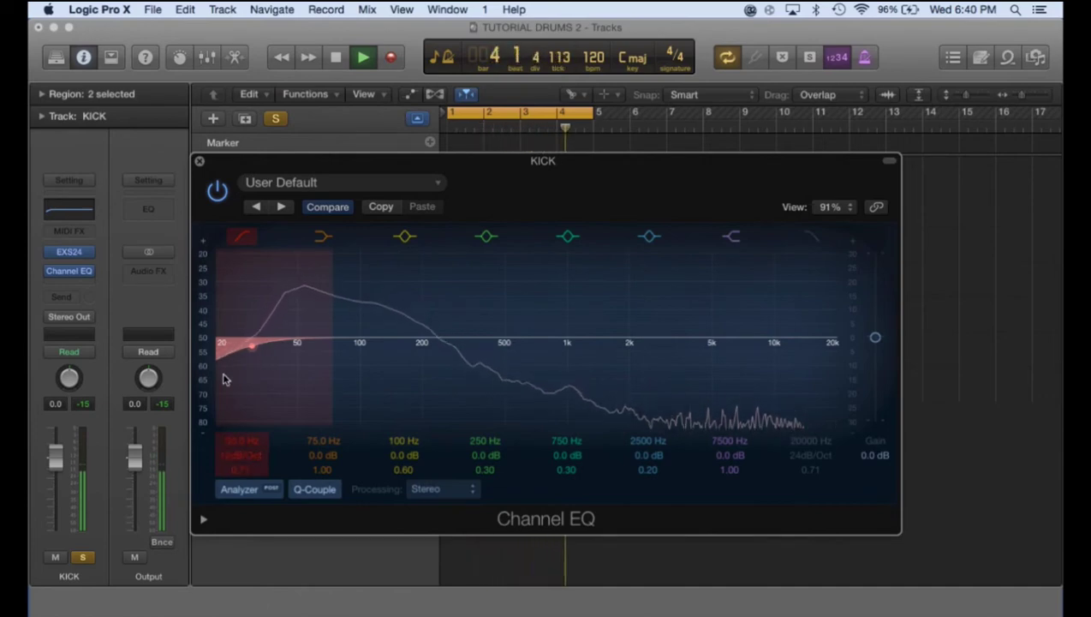
pyautogui.press('space')
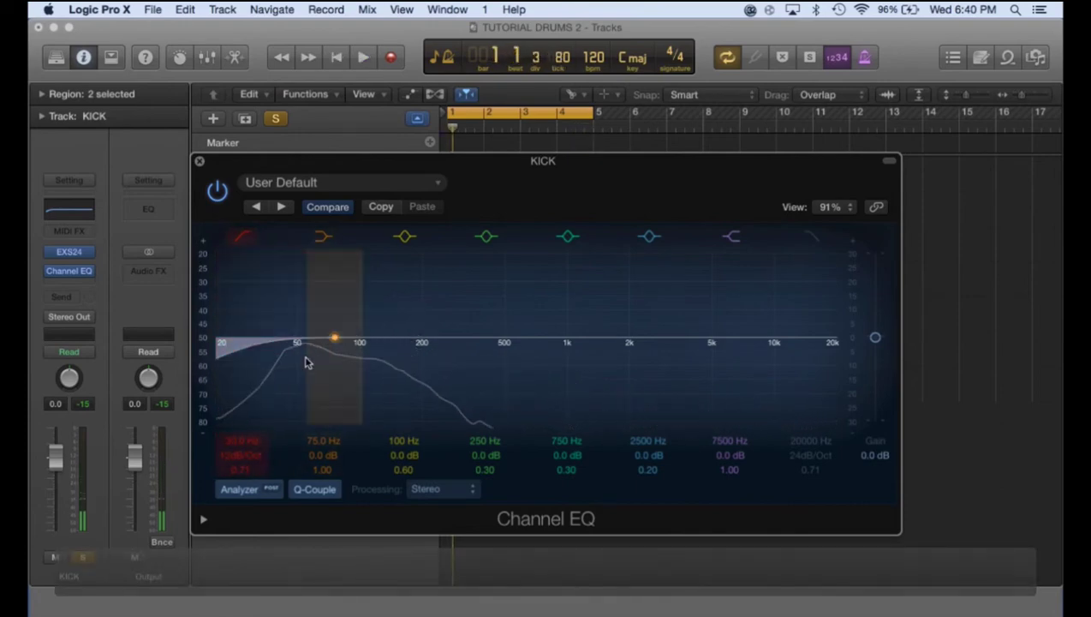
pyautogui.moveTo(336, 167); pyautogui.dragTo(336, 204)
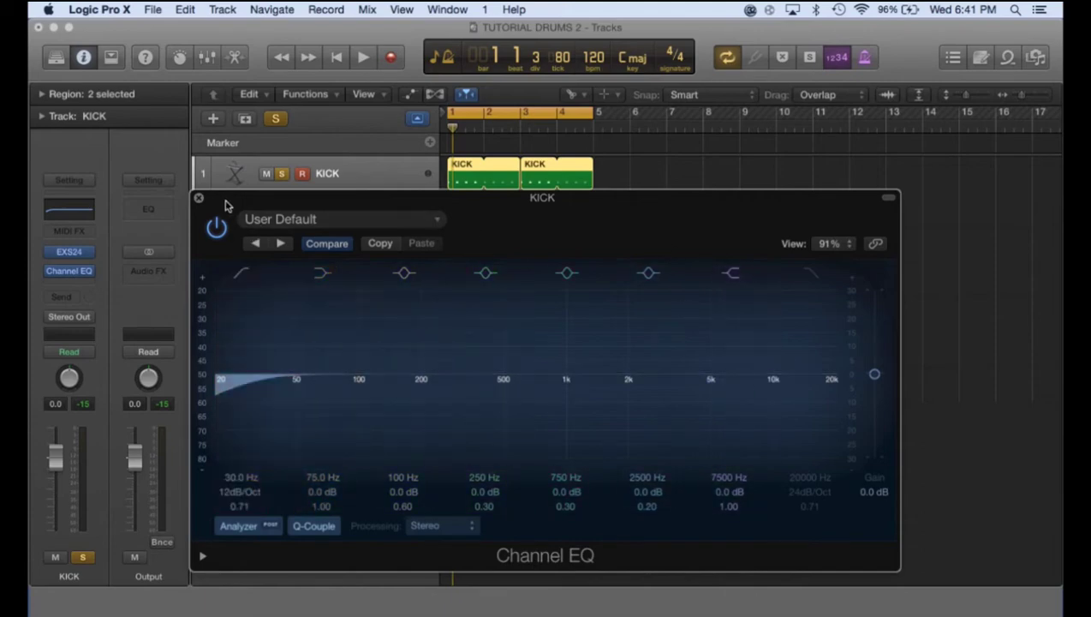
pyautogui.moveTo(227, 205); pyautogui.dragTo(480, 207)
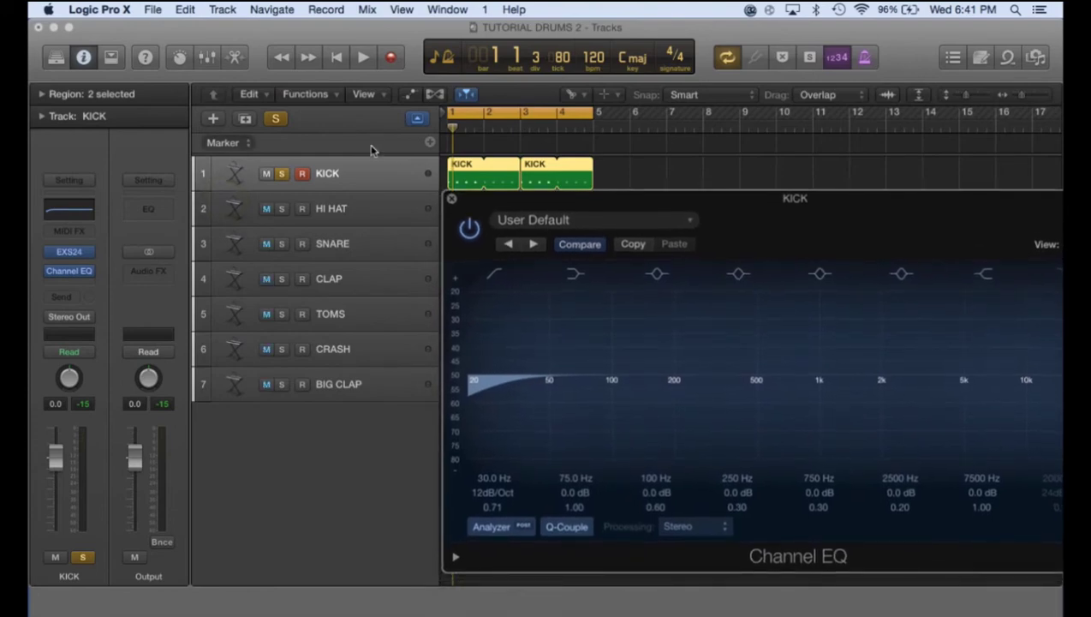
pyautogui.moveTo(485, 204); pyautogui.dragTo(290, 182)
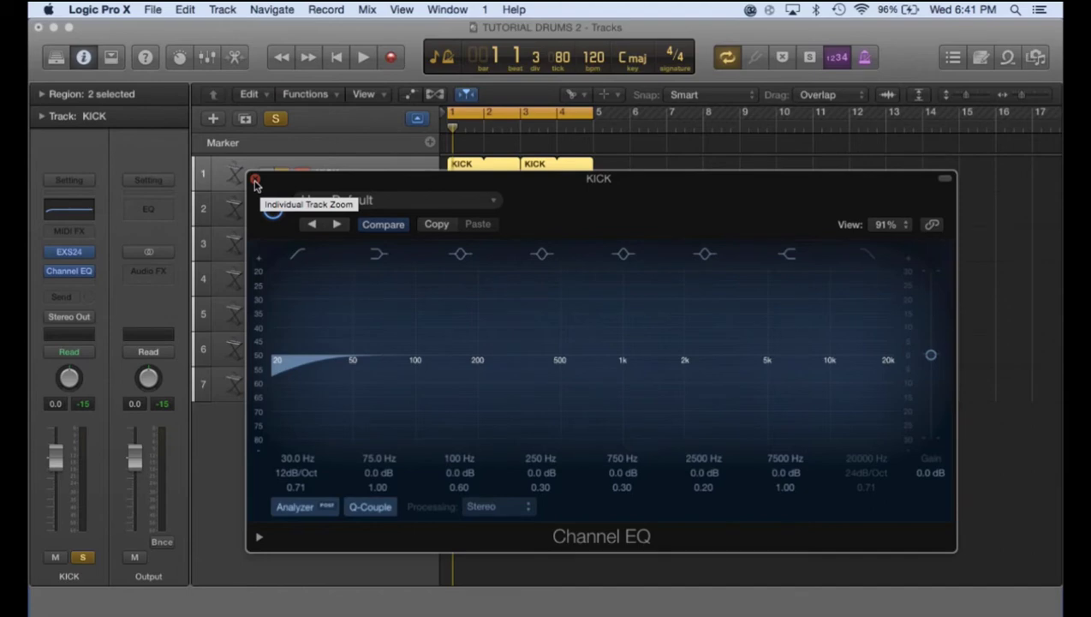
# Reopen the KICK's Channel EQ and add a 6dB/Oct high cut at 16200 Hz during playback
pyautogui.click(255, 180)
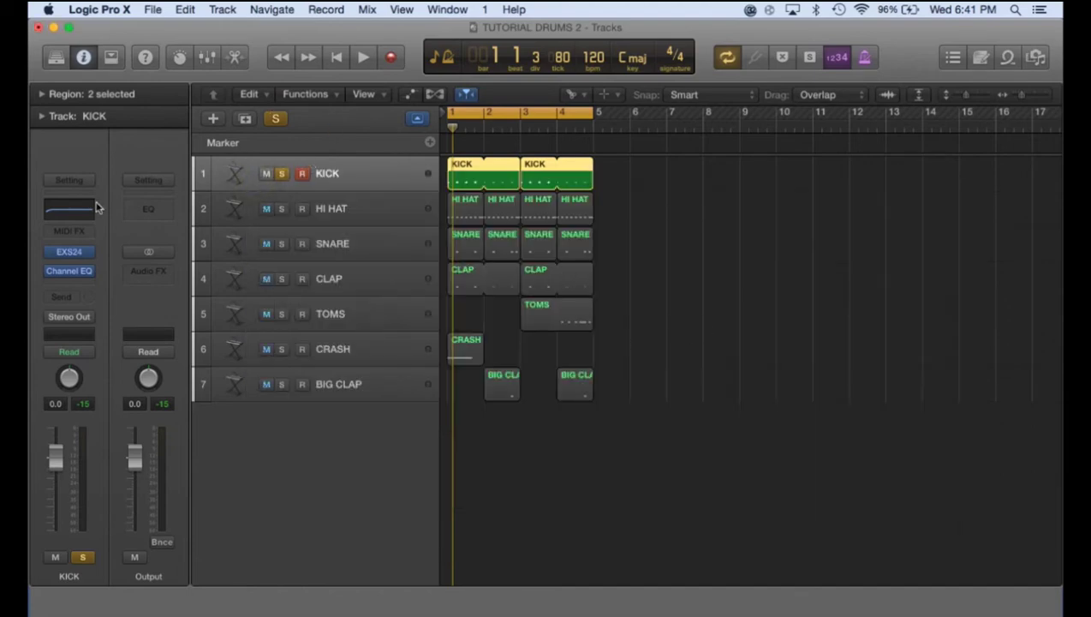
pyautogui.click(72, 214)
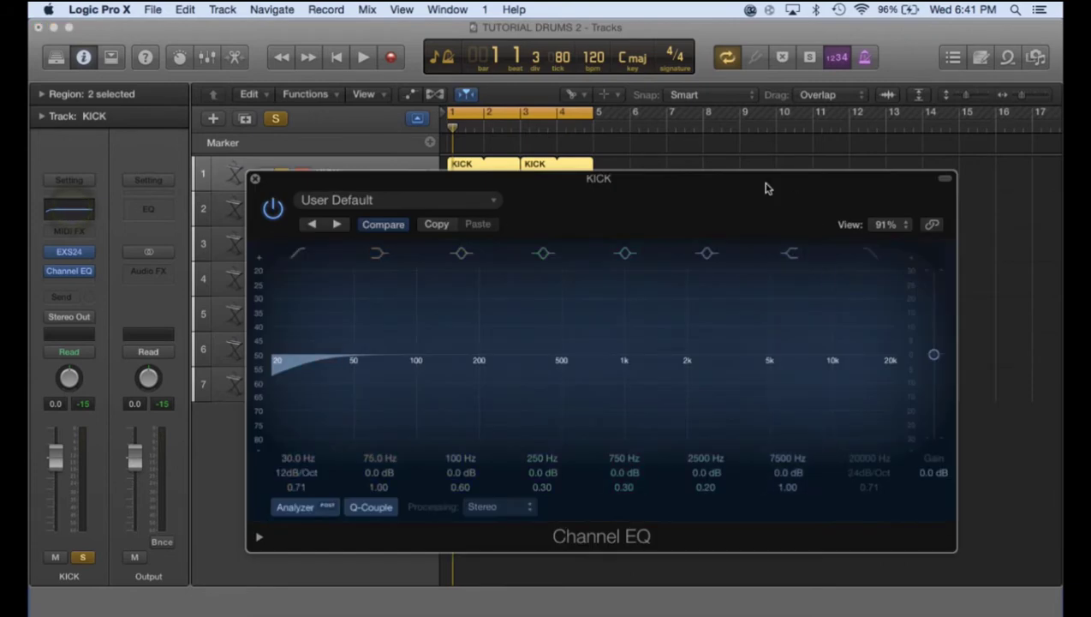
pyautogui.press('space')
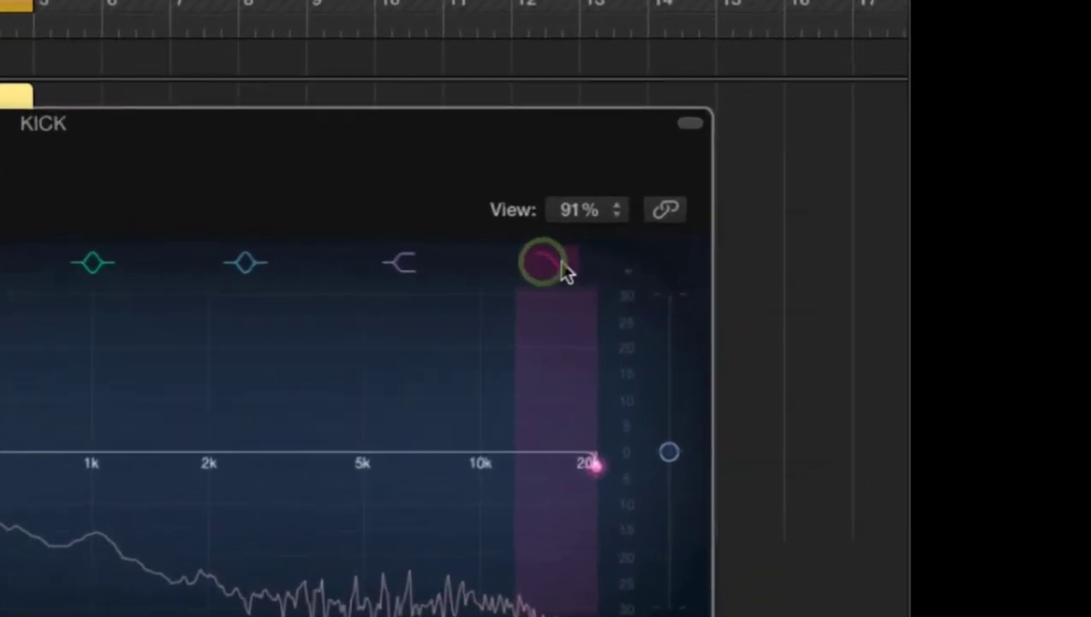
pyautogui.click(856, 255)
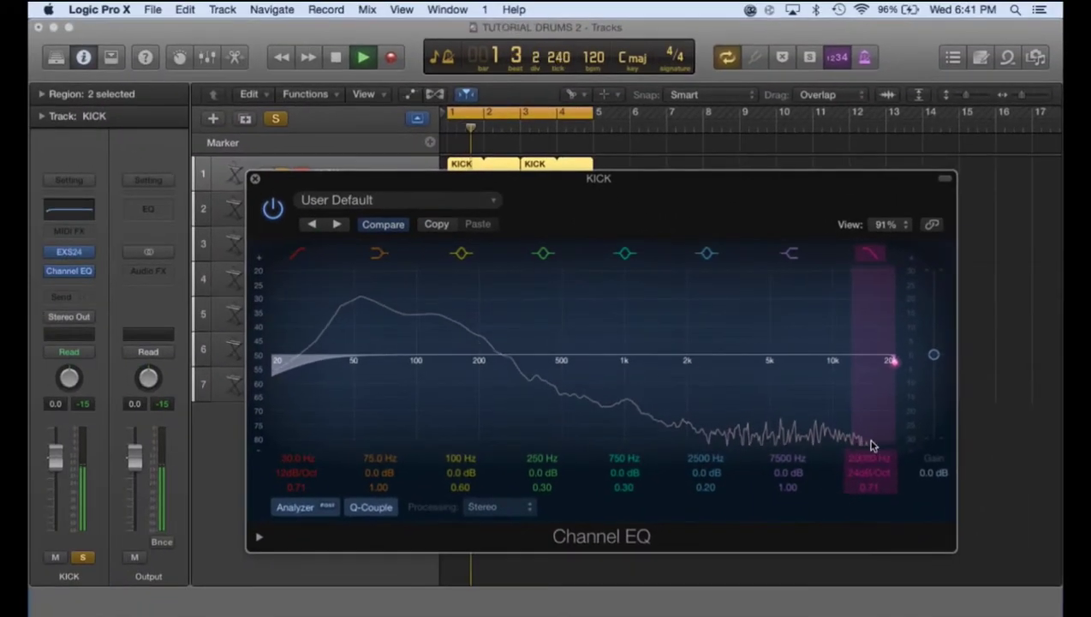
pyautogui.moveTo(866, 461)
pyautogui.mouseDown()
pyautogui.moveTo(875, 485)
pyautogui.moveTo(871, 458)
pyautogui.moveTo(871, 476)
pyautogui.mouseUp()
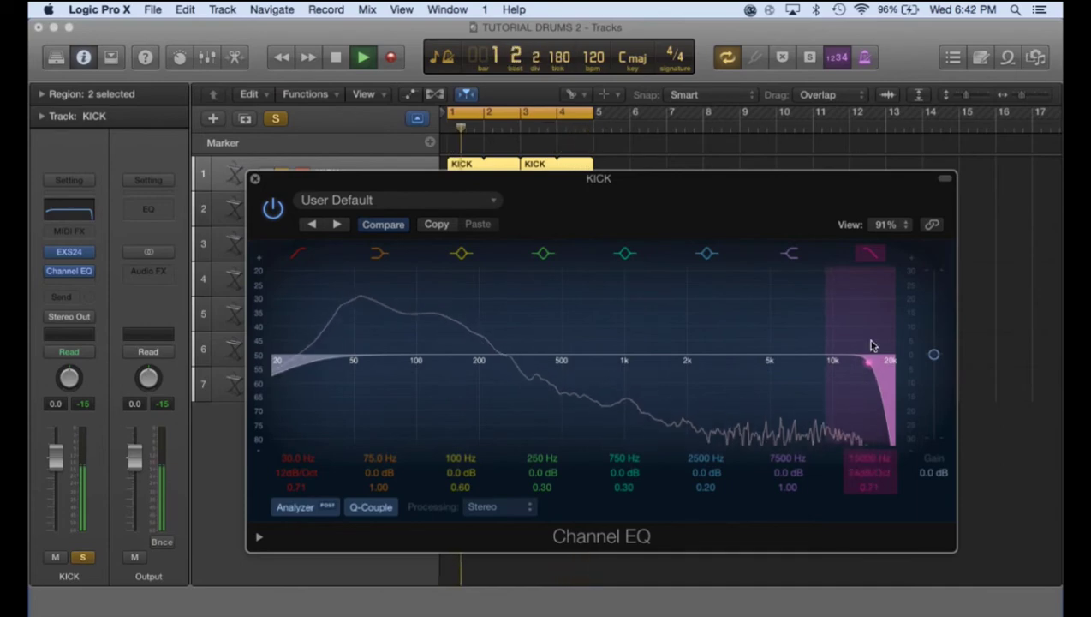
pyautogui.moveTo(870, 476); pyautogui.dragTo(870, 492)
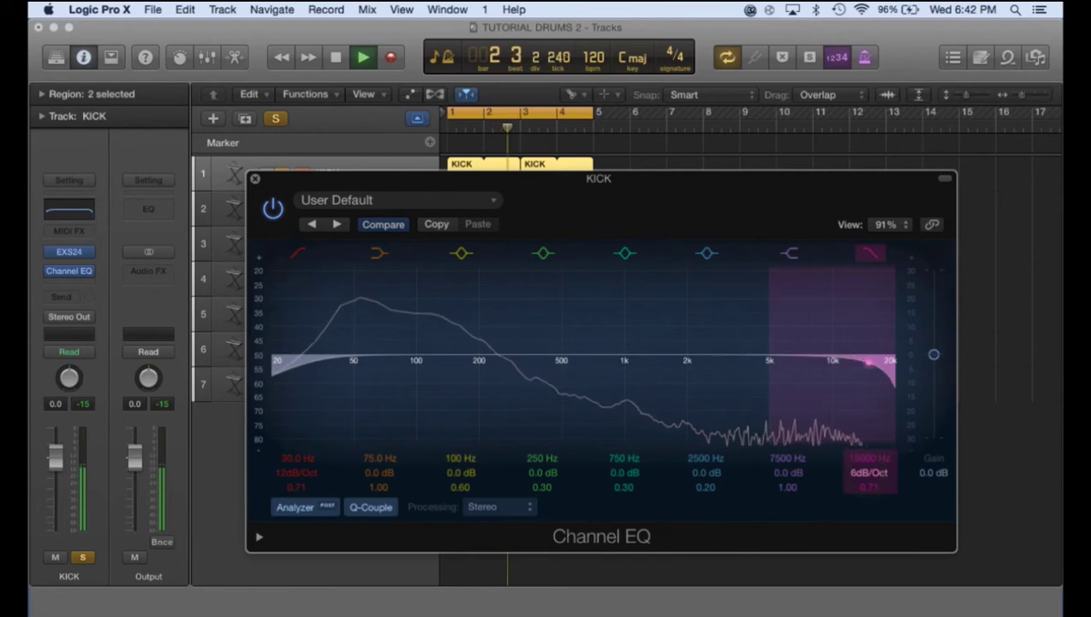
# Compare the kick with the high cut bypassed and enabled, stop playback and close the EQ
pyautogui.click(870, 257)
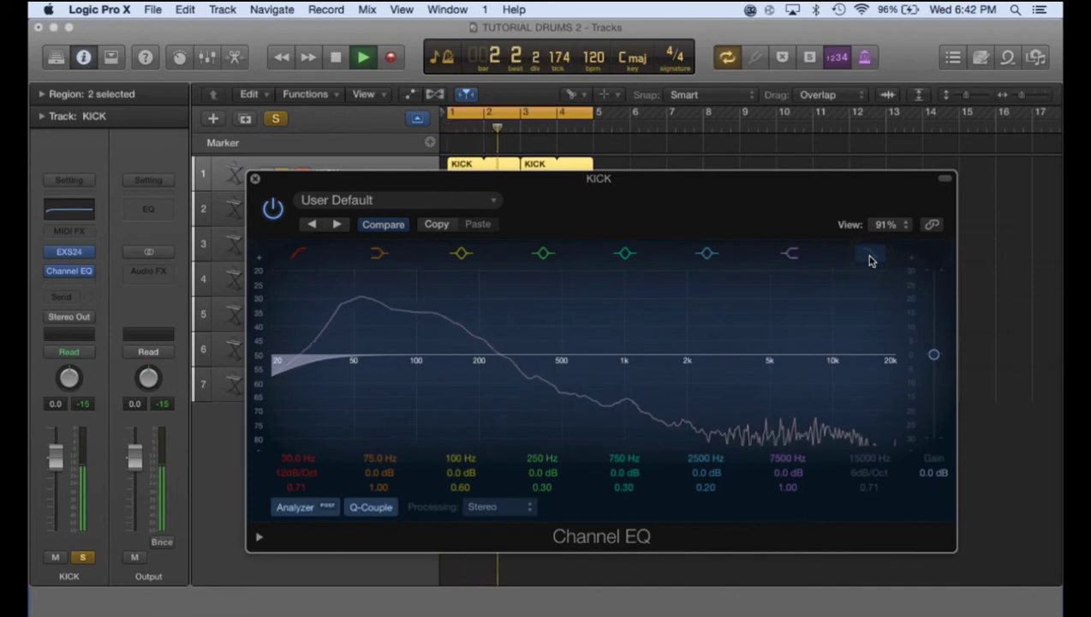
pyautogui.click(869, 257)
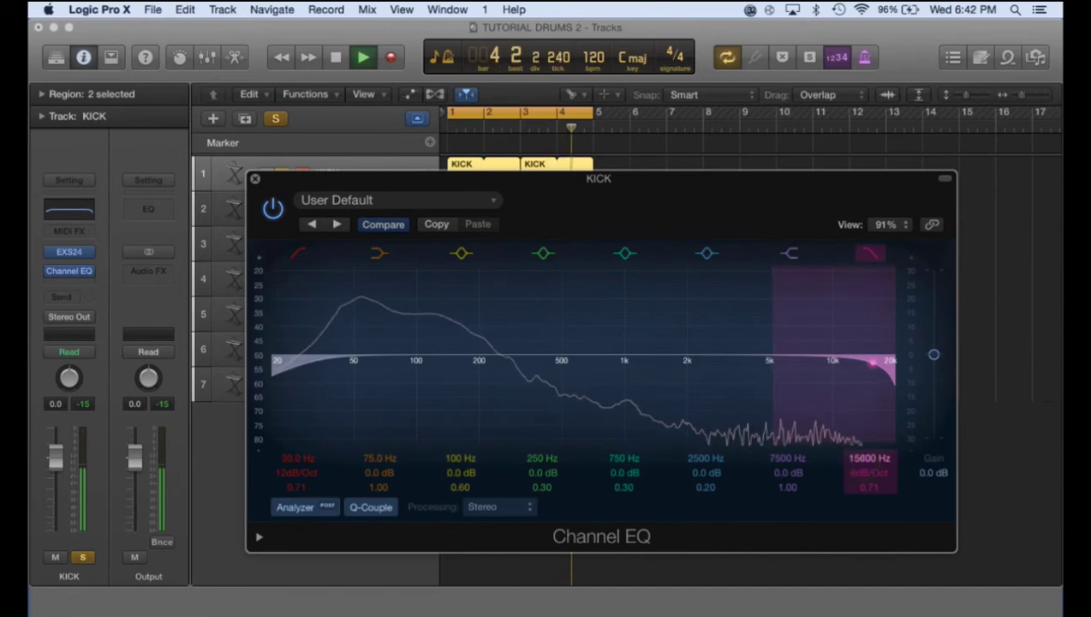
pyautogui.click(870, 257)
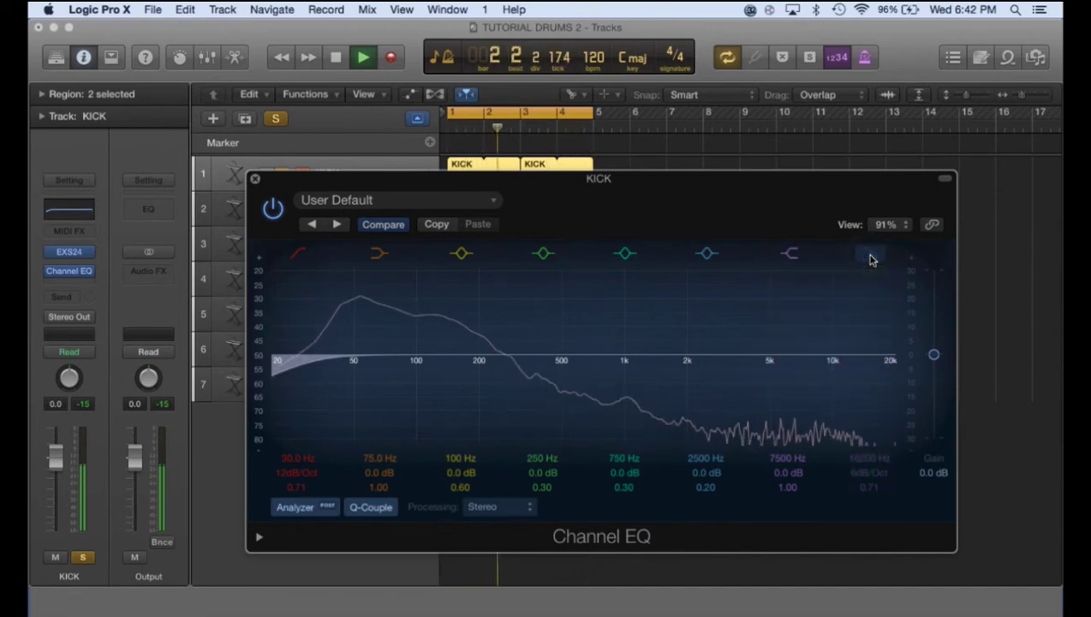
pyautogui.click(870, 257)
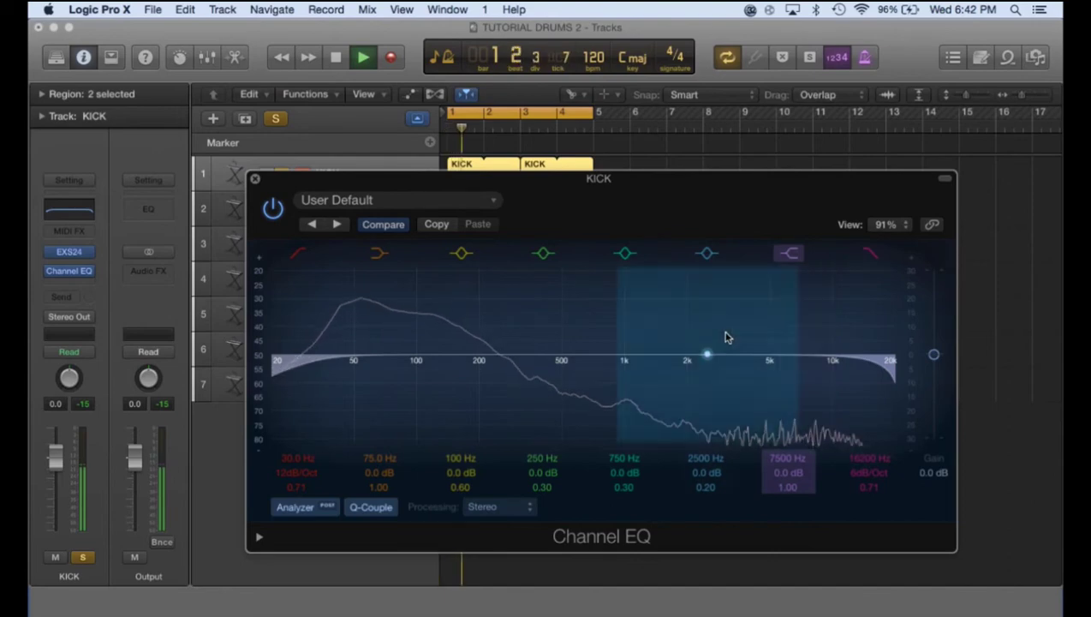
pyautogui.press('space')
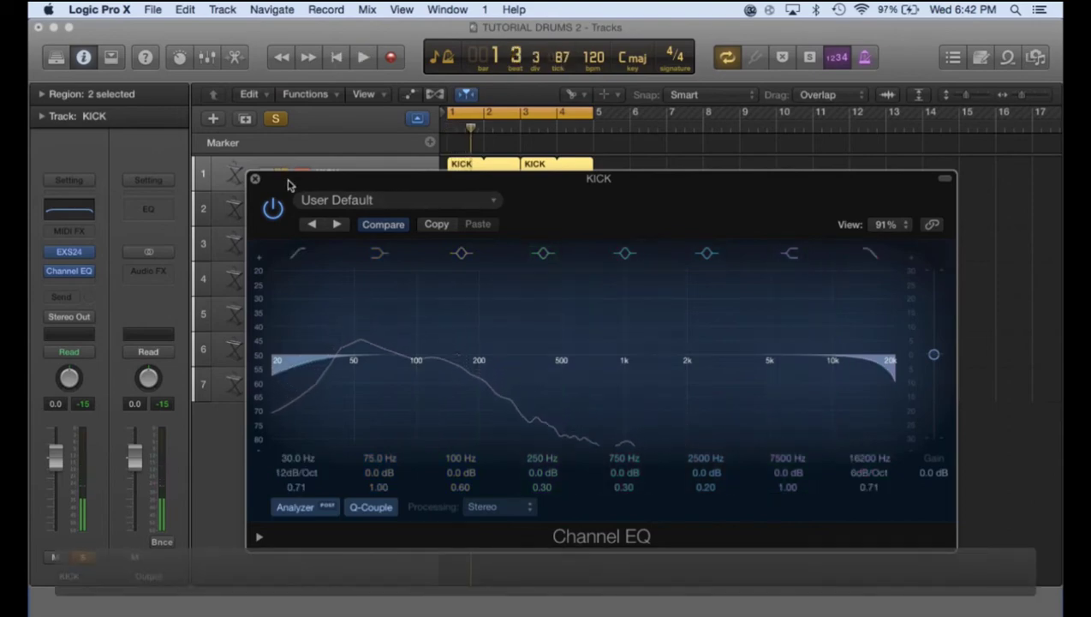
pyautogui.moveTo(289, 185)
pyautogui.mouseDown()
pyautogui.moveTo(313, 178)
pyautogui.moveTo(285, 183)
pyautogui.mouseUp()
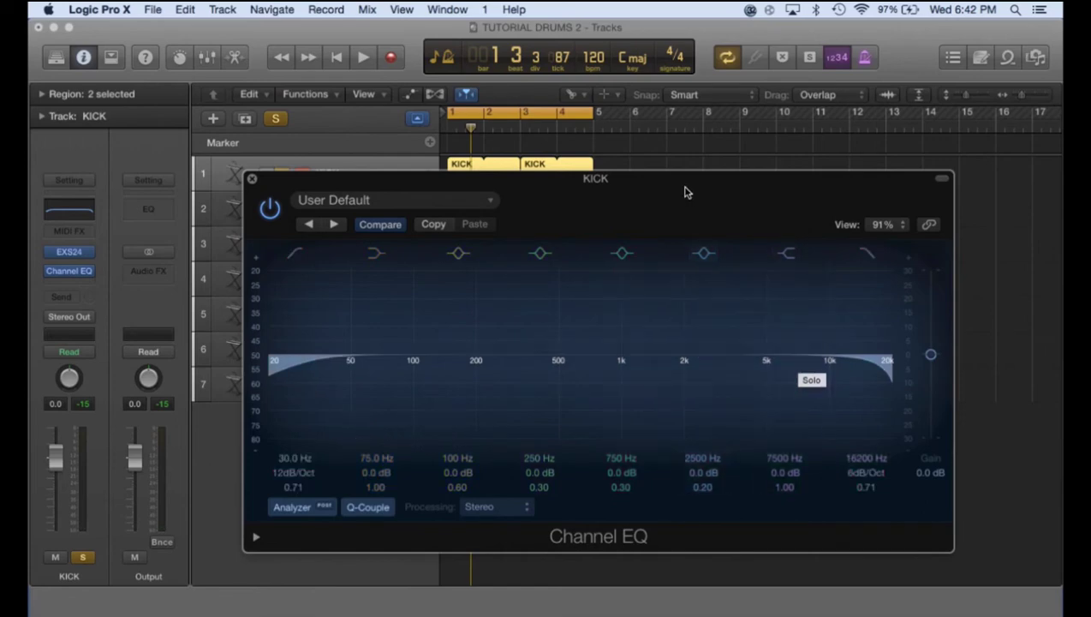
pyautogui.moveTo(864, 477); pyautogui.dragTo(865, 477)
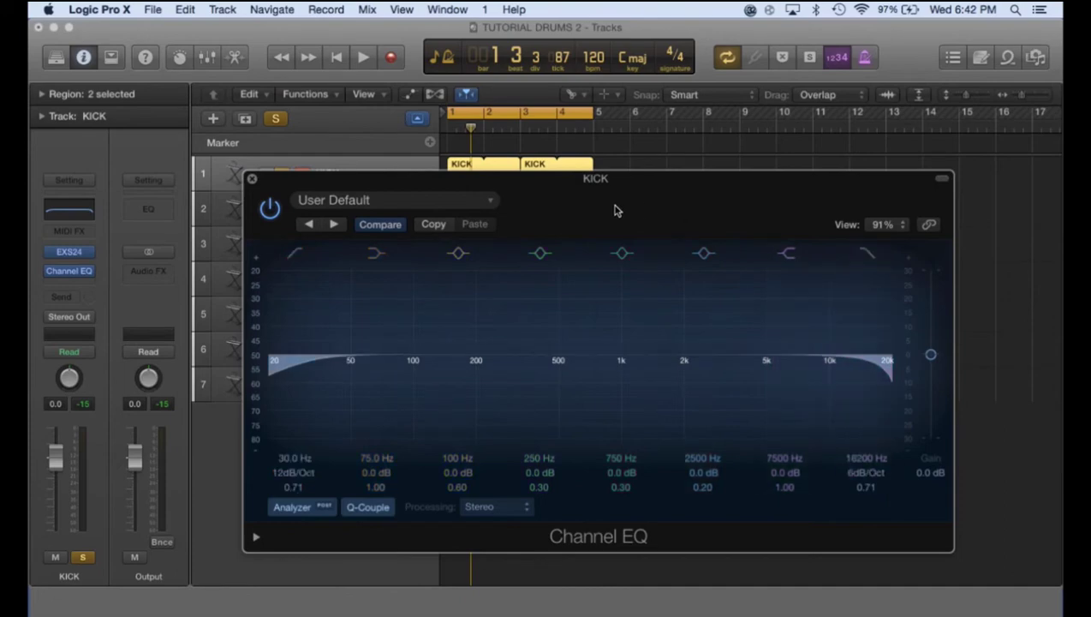
pyautogui.click(251, 179)
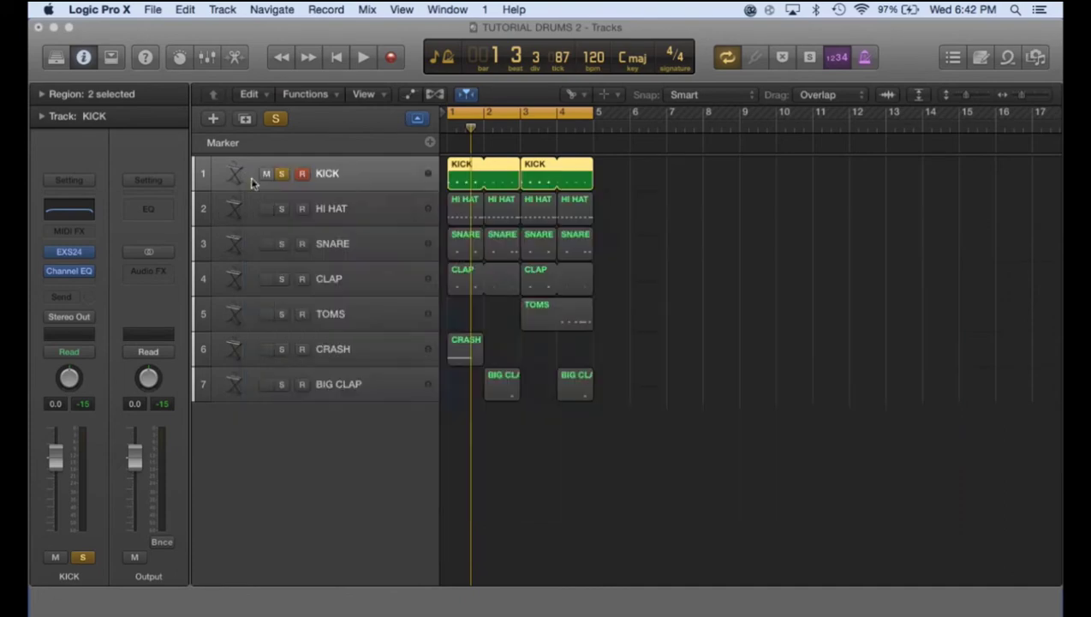
# Unsolo KICK, select HI HAT and insert a Channel EQ on it
pyautogui.click(386, 209)
pyautogui.click(360, 178)
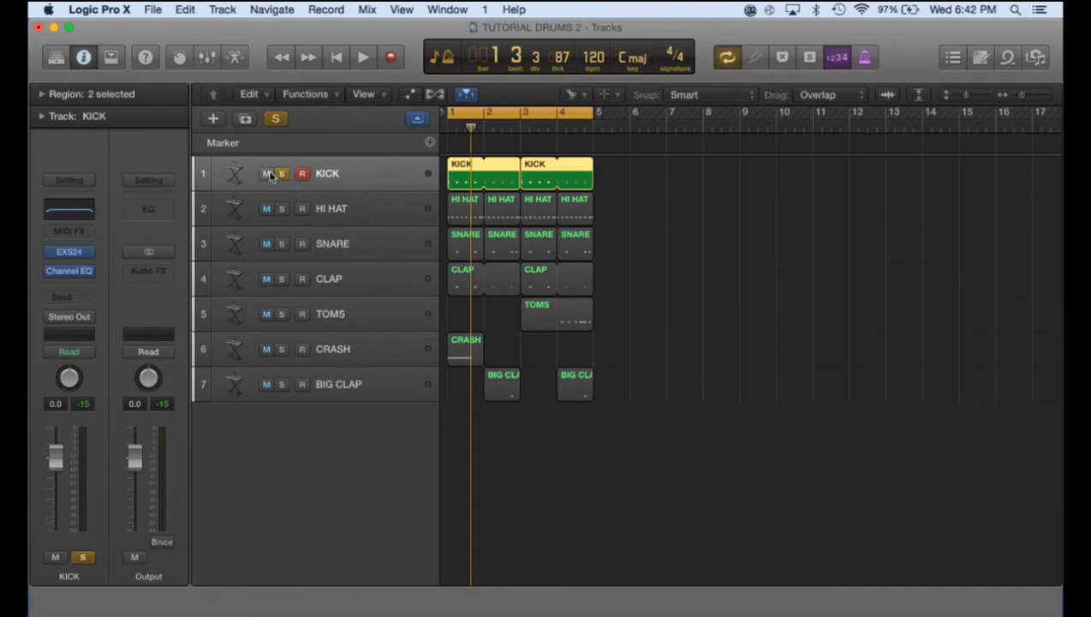
pyautogui.click(282, 175)
pyautogui.click(362, 207)
pyautogui.click(72, 219)
pyautogui.moveTo(177, 56); pyautogui.dragTo(291, 235)
# Solo HI HAT and play it, rescaling the EQ analyzer's level range
pyautogui.click(281, 208)
pyautogui.press('space')
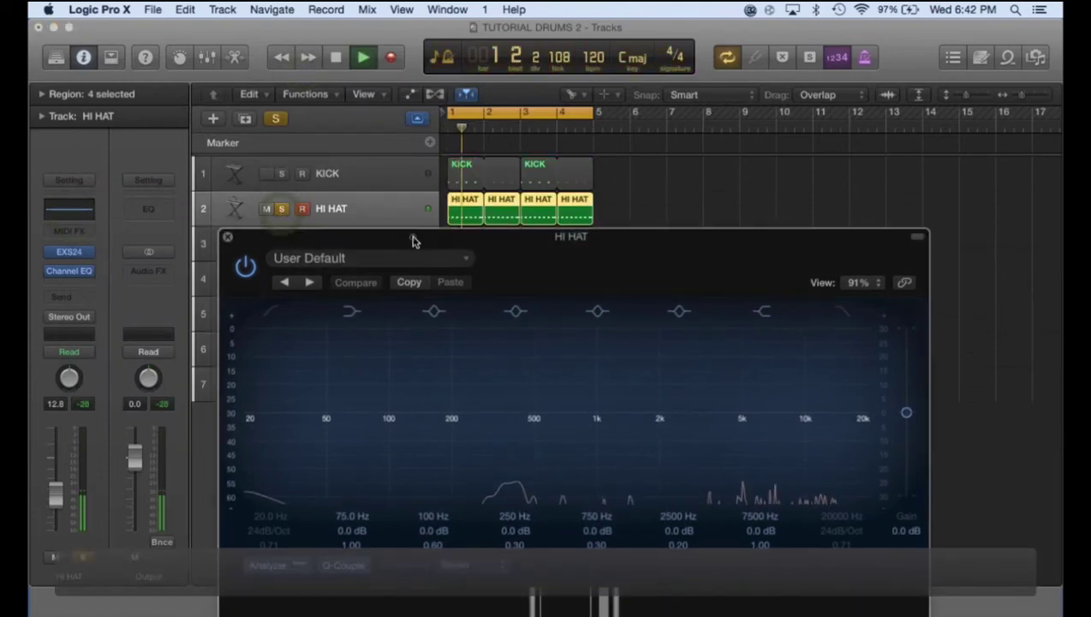
pyautogui.moveTo(412, 240); pyautogui.dragTo(388, 160)
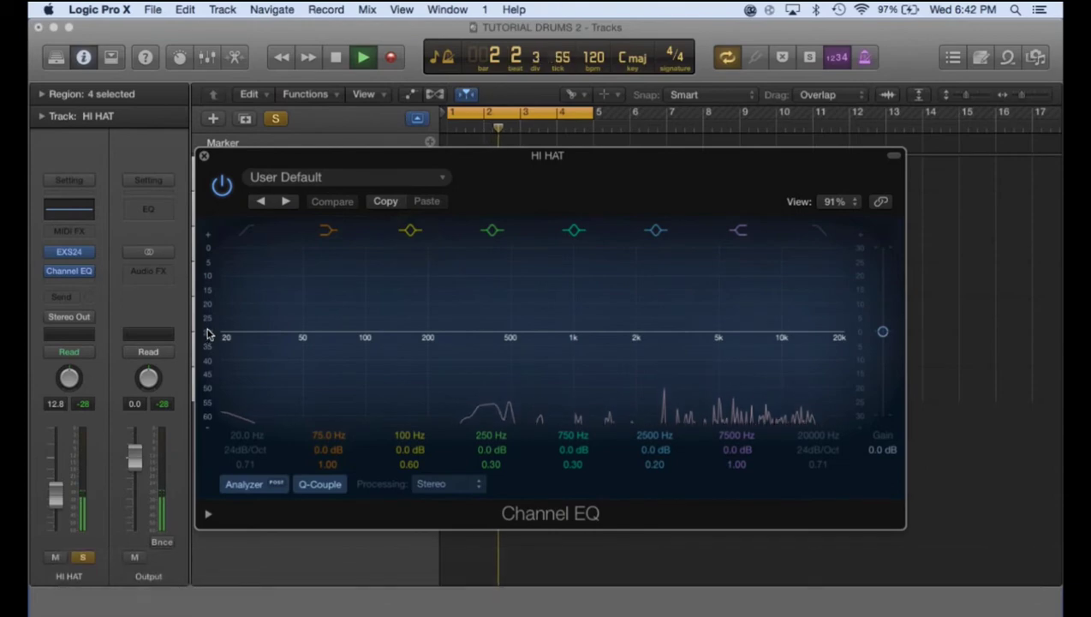
pyautogui.moveTo(208, 333); pyautogui.dragTo(205, 291)
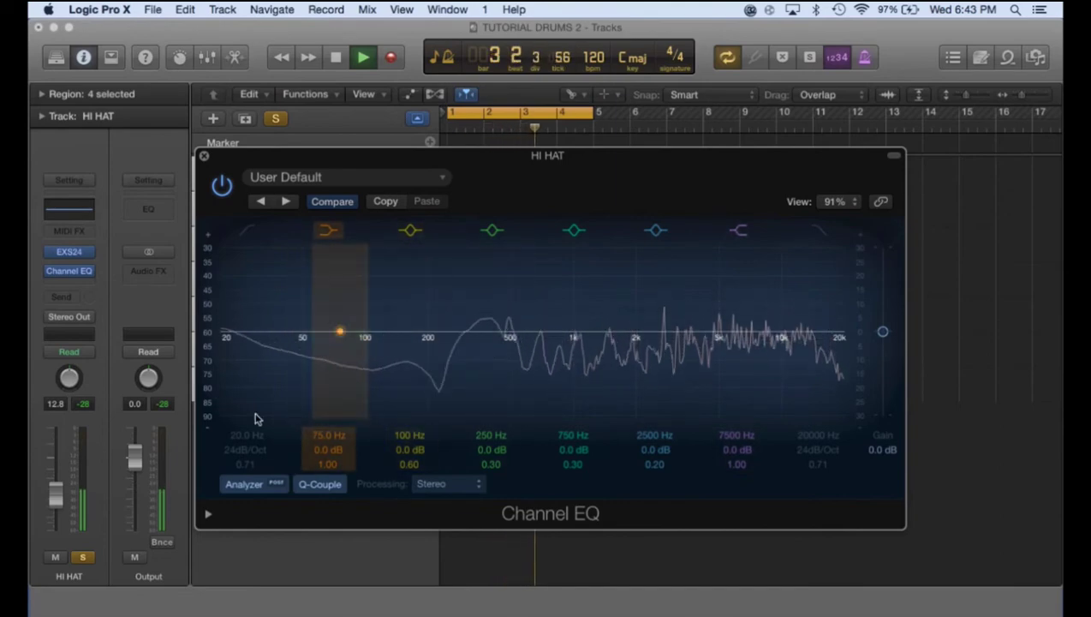
# Enable the HI HAT EQ's low cut, raise it from 20 Hz to 270 Hz, then stop playback
pyautogui.click(244, 235)
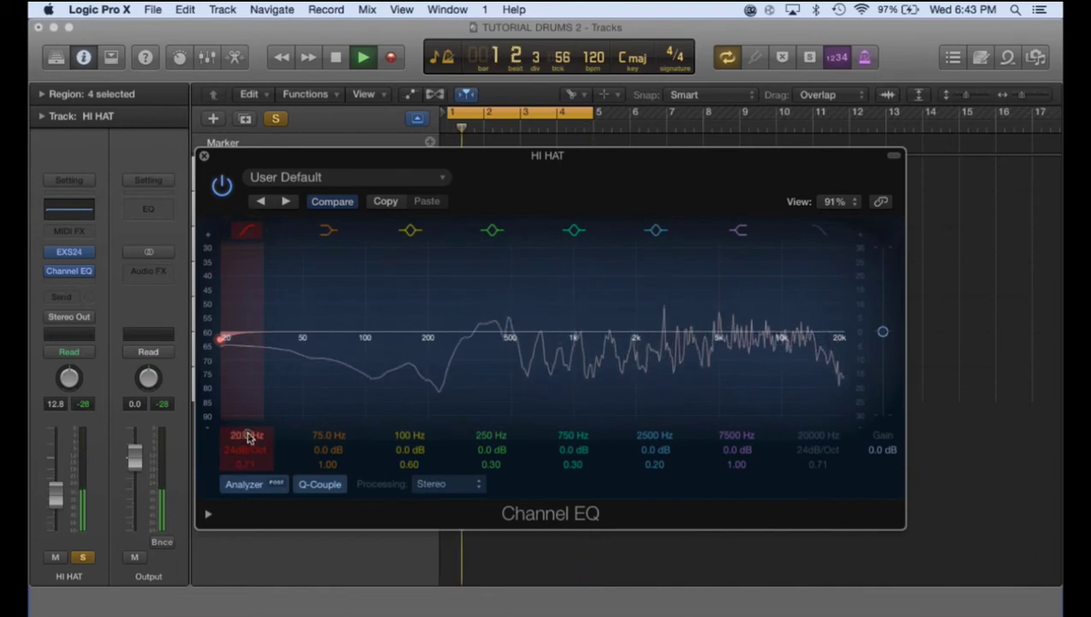
pyautogui.moveTo(247, 436); pyautogui.dragTo(248, 428)
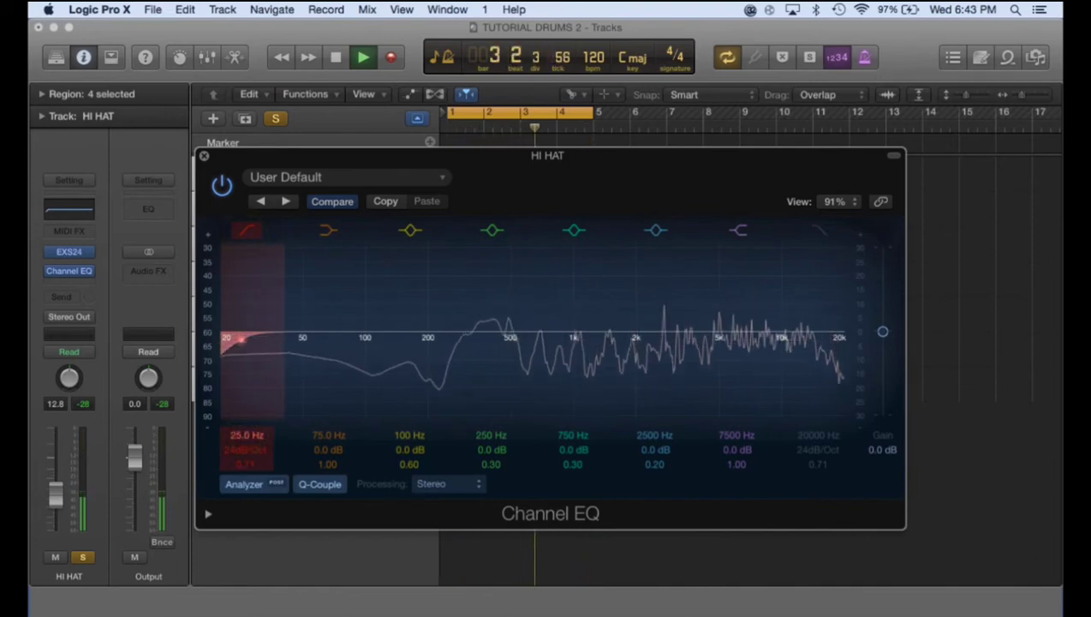
pyautogui.moveTo(248, 429); pyautogui.dragTo(247, 364)
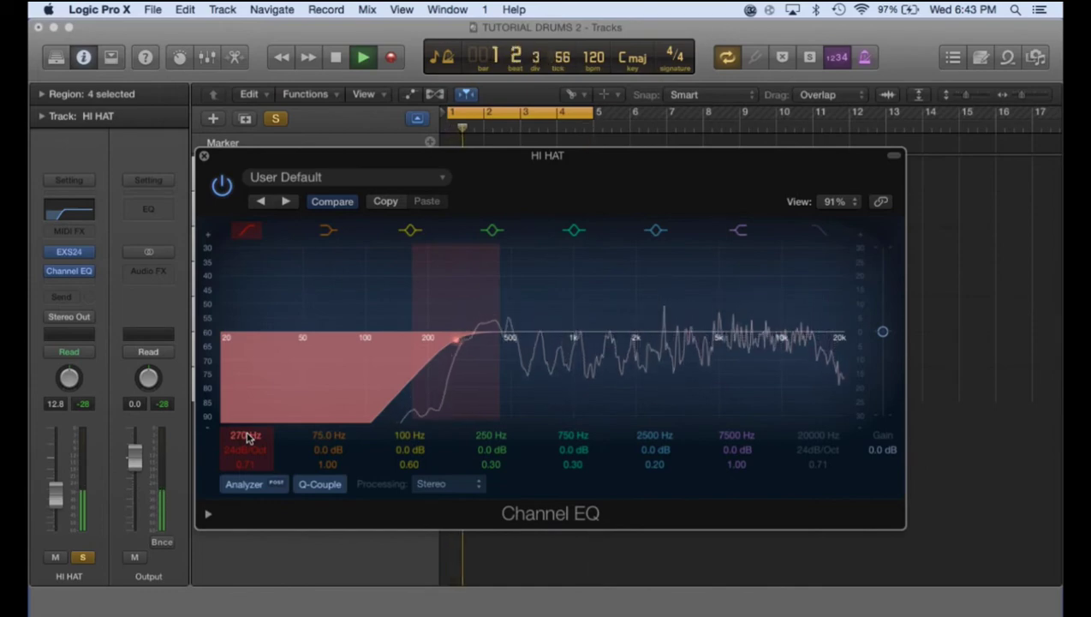
pyautogui.press('space')
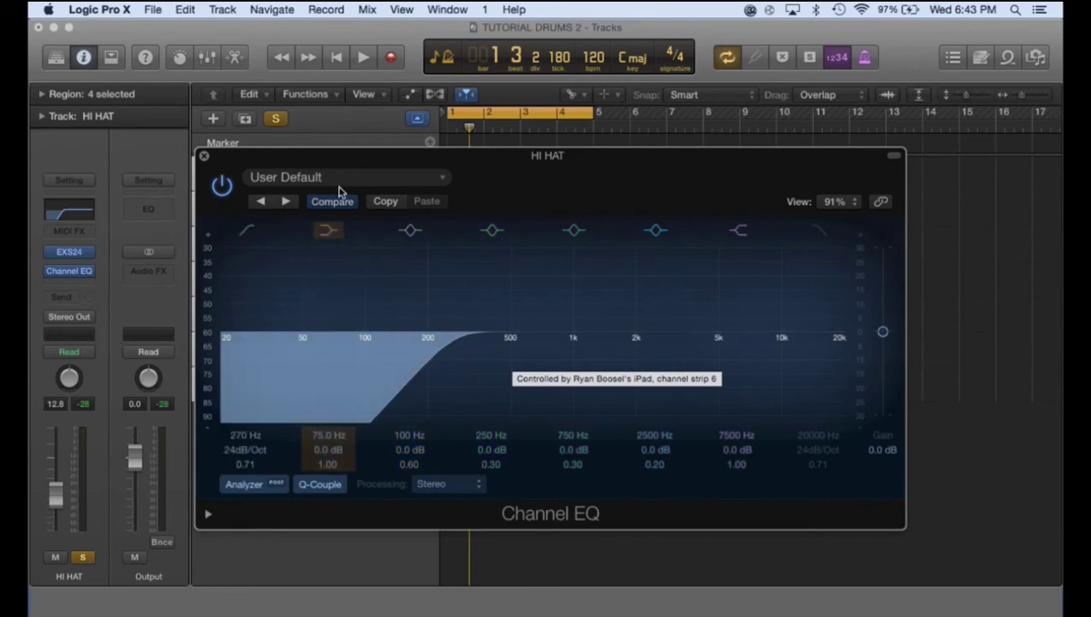
pyautogui.moveTo(325, 160); pyautogui.dragTo(411, 206)
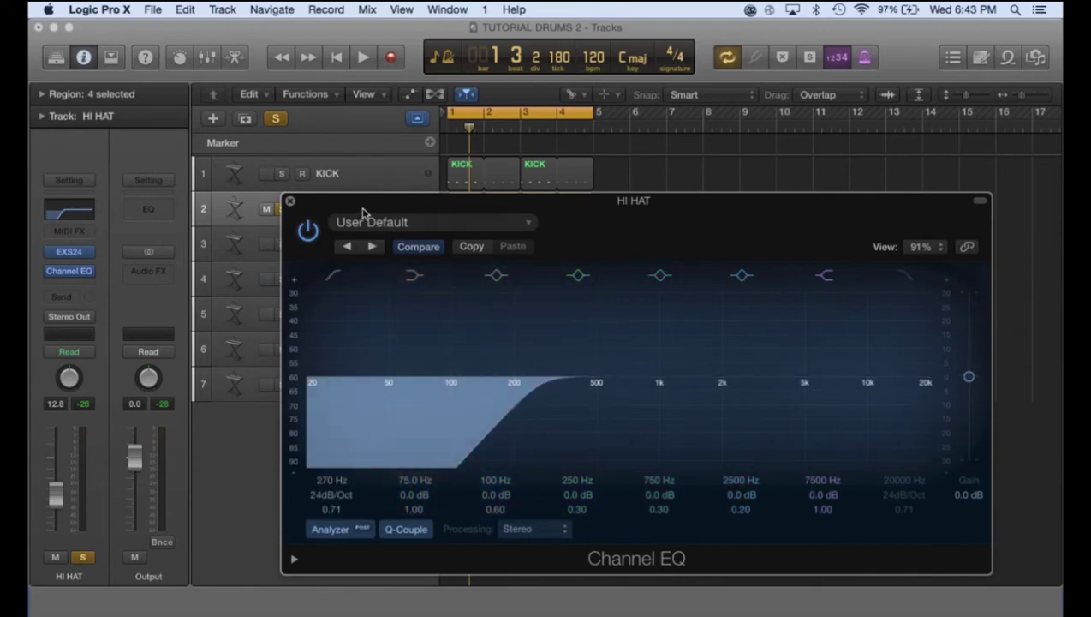
pyautogui.moveTo(362, 212); pyautogui.dragTo(393, 204)
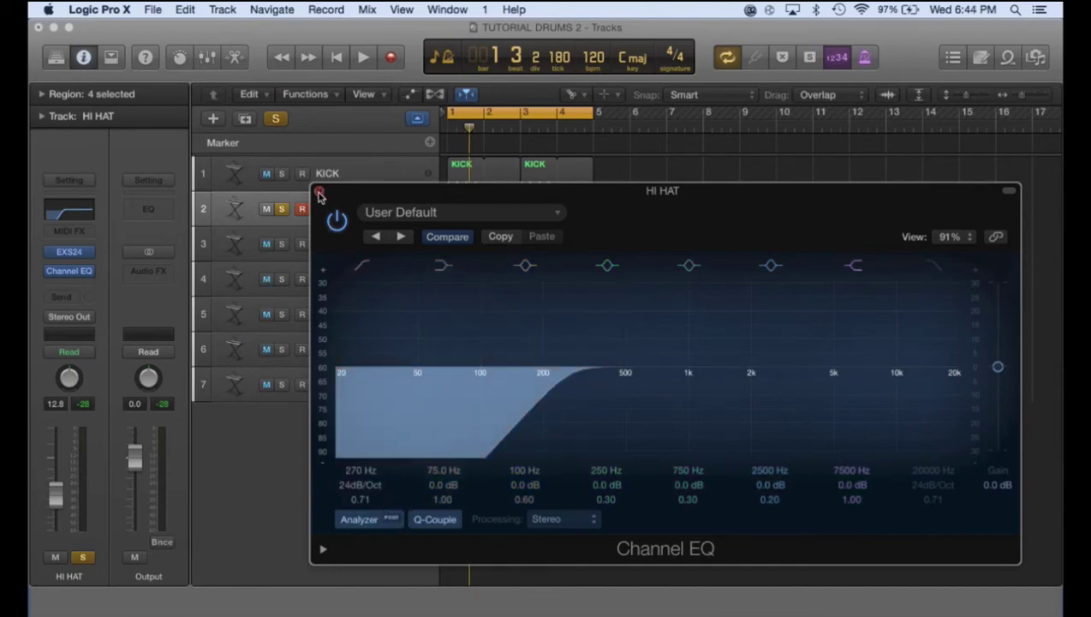
# Close the hi-hat EQ, unsolo HI HAT, solo SNARE and start playback
pyautogui.click(319, 190)
pyautogui.click(281, 243)
pyautogui.click(281, 208)
pyautogui.click(362, 248)
pyautogui.press('space')
# Open the SNARE's Channel EQ and set its low cut to 100 Hz
pyautogui.click(66, 199)
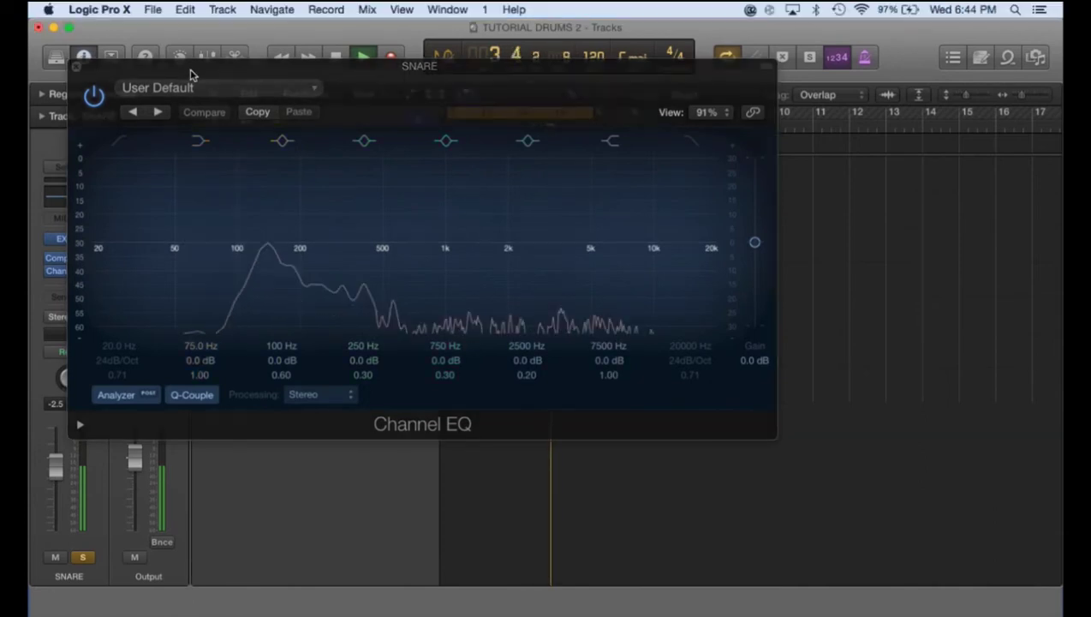
pyautogui.moveTo(192, 76); pyautogui.dragTo(361, 174)
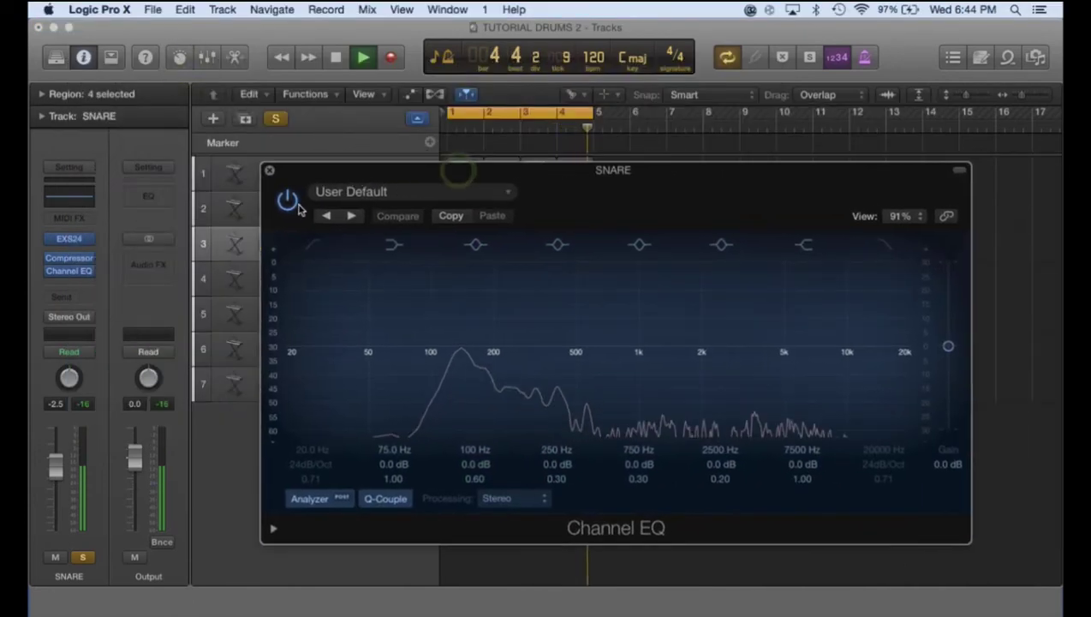
pyautogui.moveTo(273, 385); pyautogui.dragTo(271, 295)
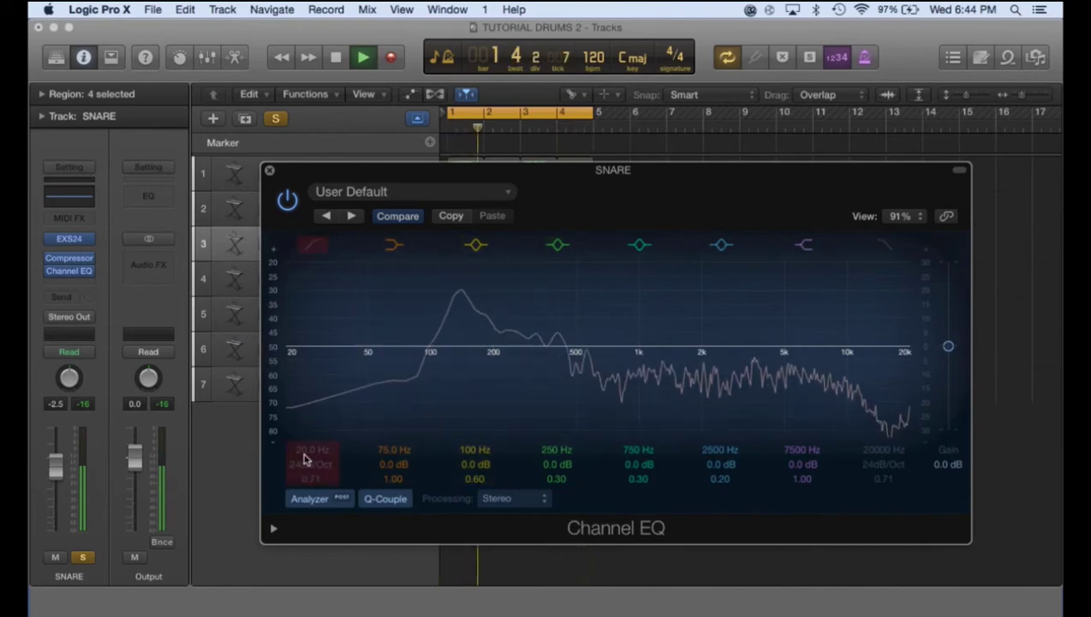
pyautogui.click(310, 245)
pyautogui.moveTo(304, 451); pyautogui.dragTo(306, 375)
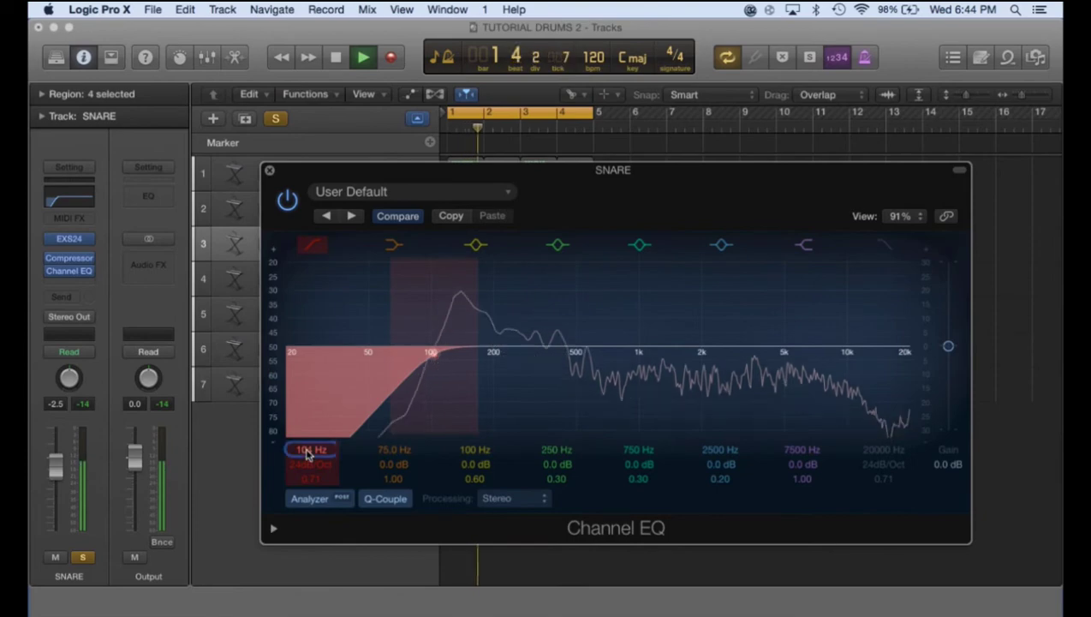
pyautogui.click(309, 245)
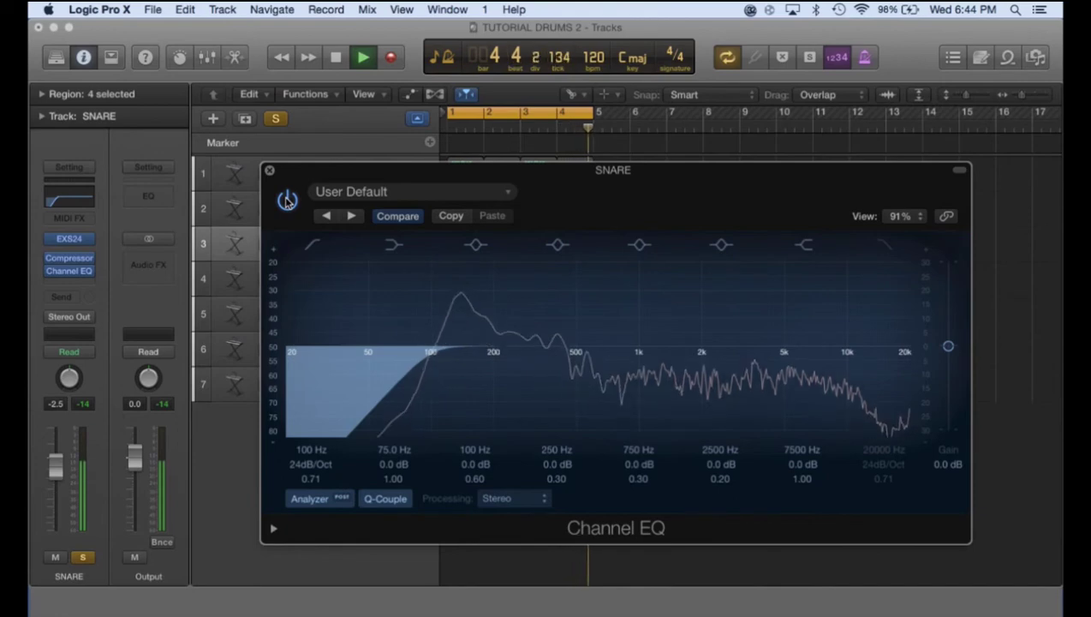
# A/B the snare Channel EQ by bypassing and re-enabling it, then solo KICK alongside the snare
pyautogui.click(286, 199)
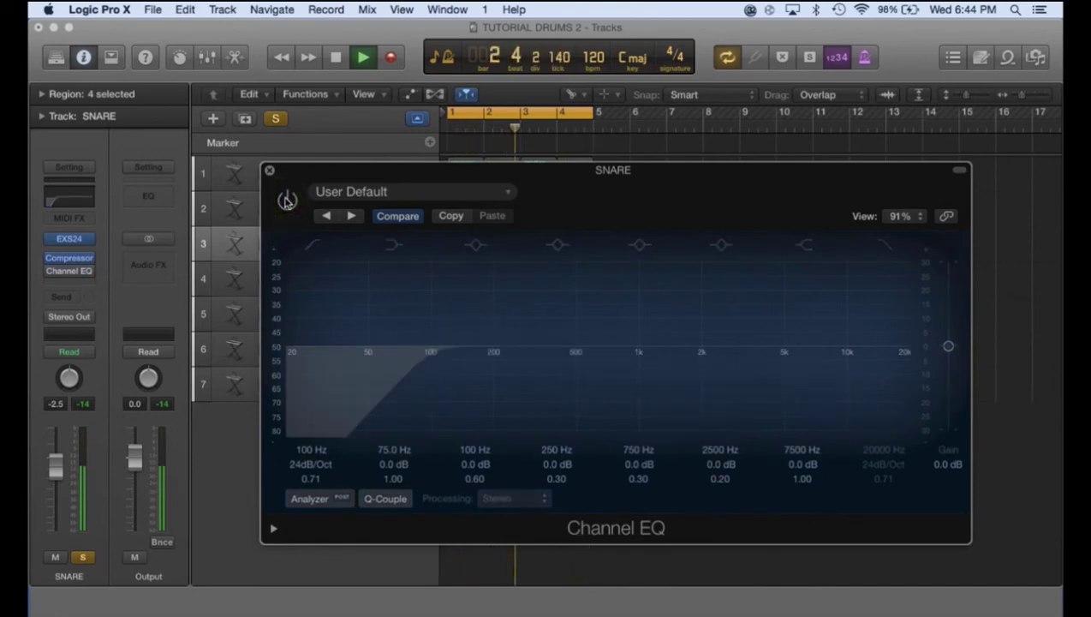
pyautogui.click(287, 199)
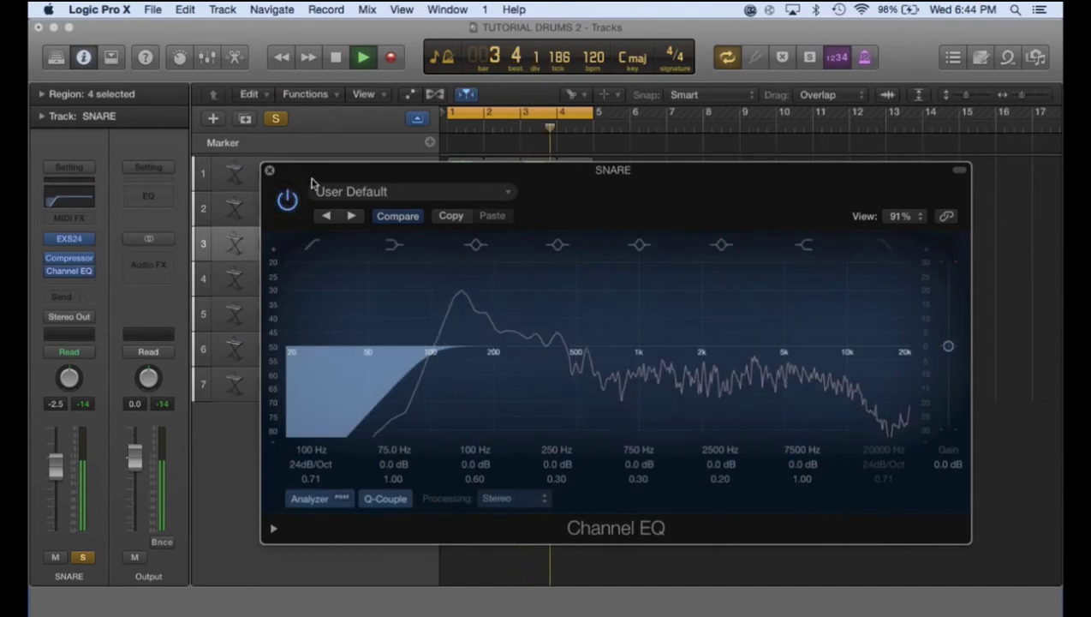
pyautogui.moveTo(312, 177); pyautogui.dragTo(261, 169)
pyautogui.click(281, 173)
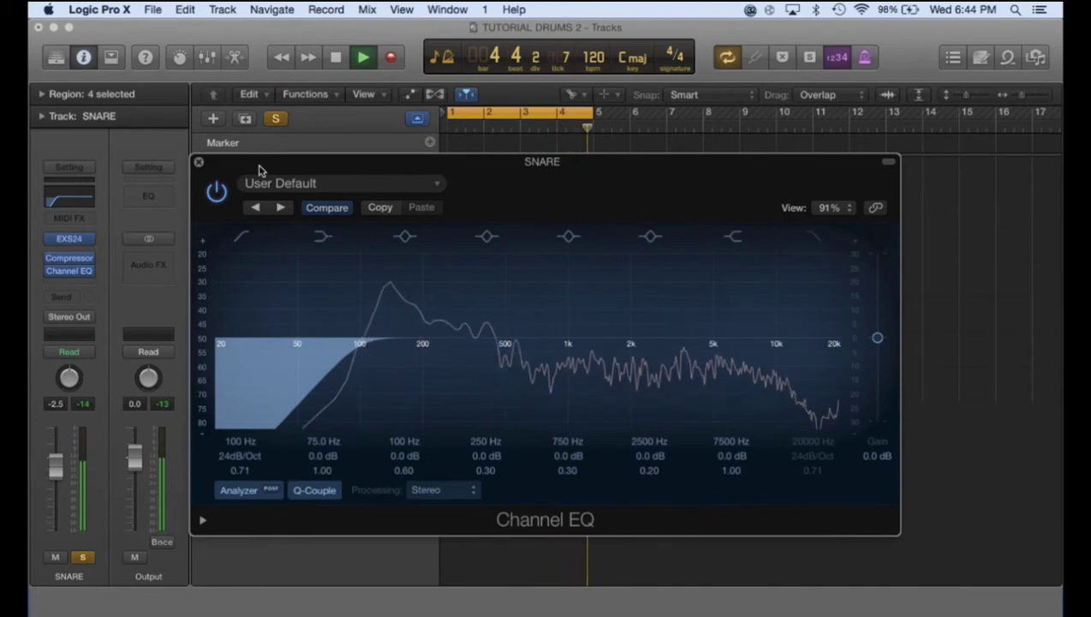
# Close the snare EQ, stop playback, and unsolo both KICK and SNARE
pyautogui.click(199, 162)
pyautogui.press('space')
pyautogui.click(281, 173)
pyautogui.click(281, 243)
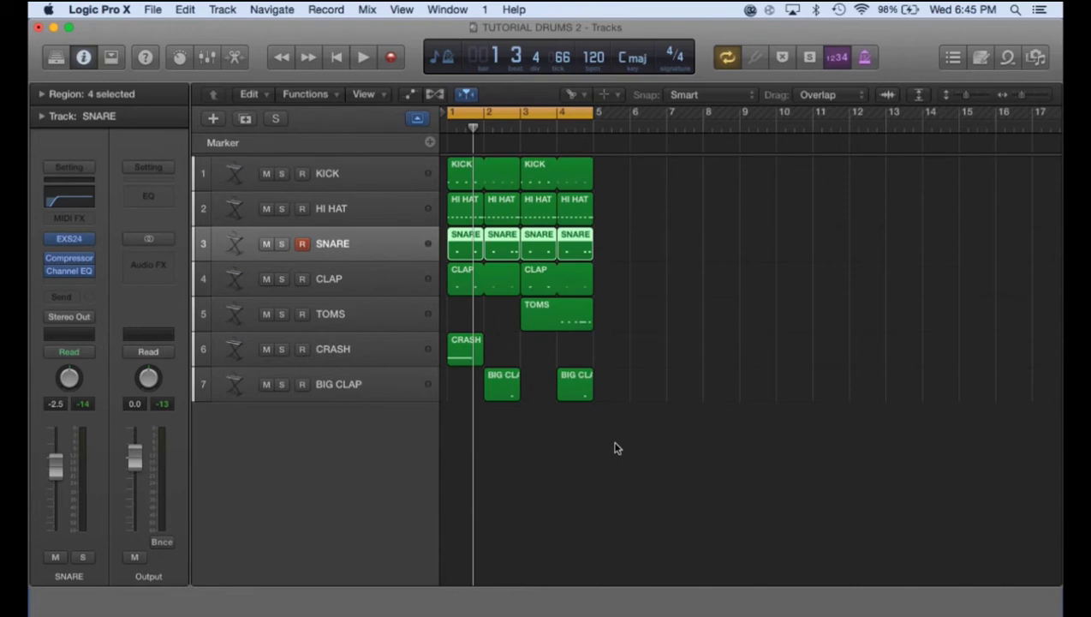
# Select and solo the CLAP track and open its Channel EQ with playback running
pyautogui.click(360, 278)
pyautogui.click(281, 278)
pyautogui.click(70, 216)
pyautogui.press('space')
pyautogui.moveTo(354, 77); pyautogui.dragTo(541, 165)
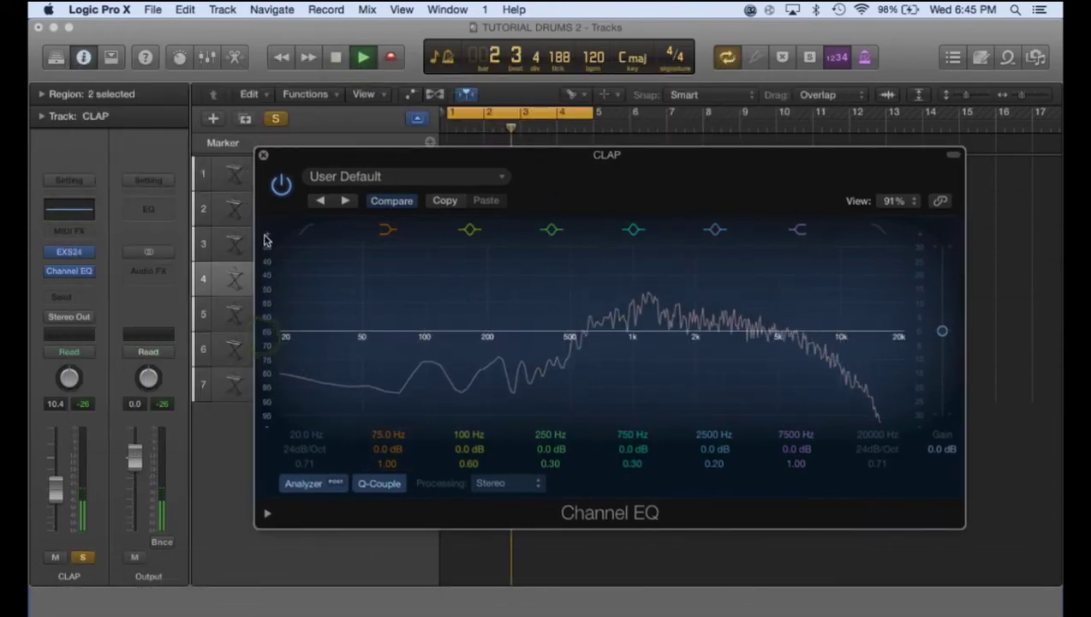
# Enable the clap's low cut at 142 Hz, A/B it, close the EQ, unsolo CLAP and stop
pyautogui.click(306, 231)
pyautogui.moveTo(308, 439)
pyautogui.mouseDown()
pyautogui.moveTo(307, 391)
pyautogui.moveTo(303, 436)
pyautogui.mouseUp()
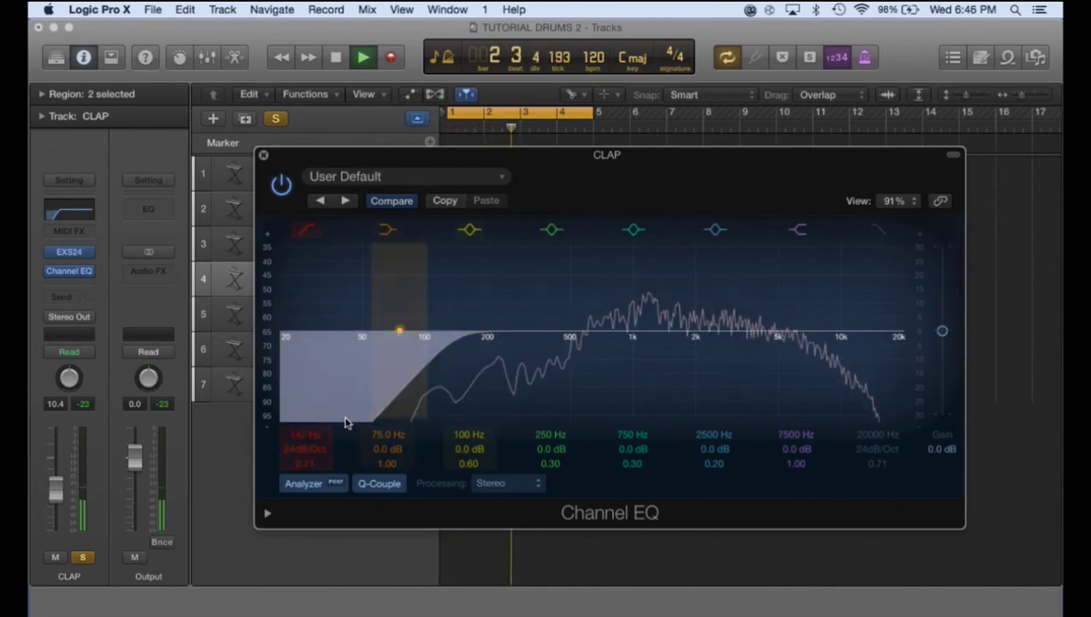
pyautogui.click(280, 185)
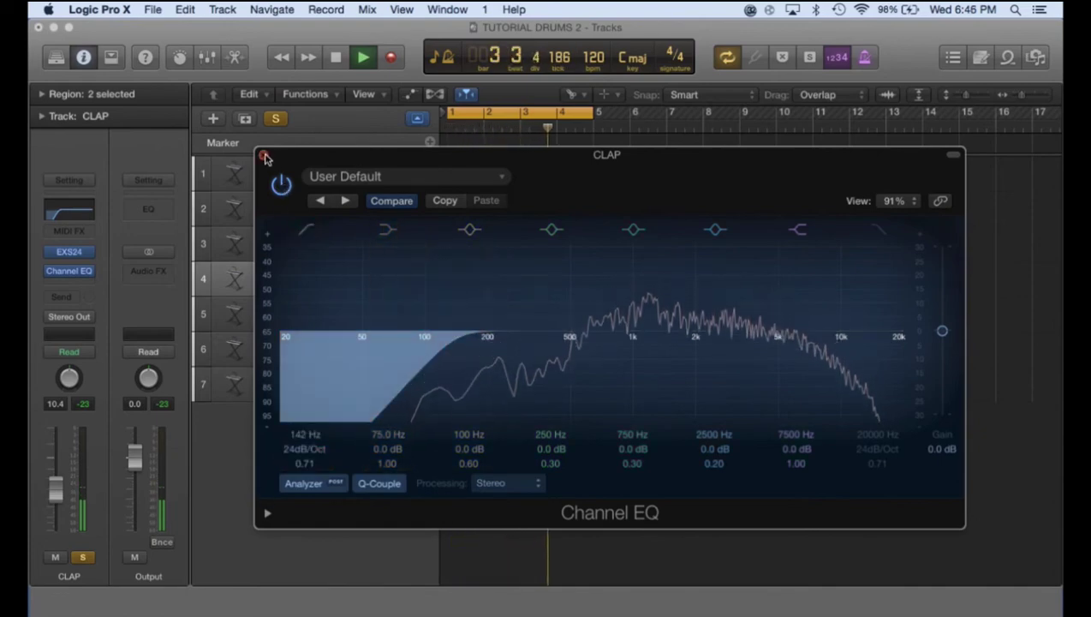
pyautogui.click(264, 156)
pyautogui.click(282, 279)
pyautogui.press('space')
# Solo TOMS, open its Channel EQ, and set the cycle to start at bar 4
pyautogui.click(326, 301)
pyautogui.click(284, 316)
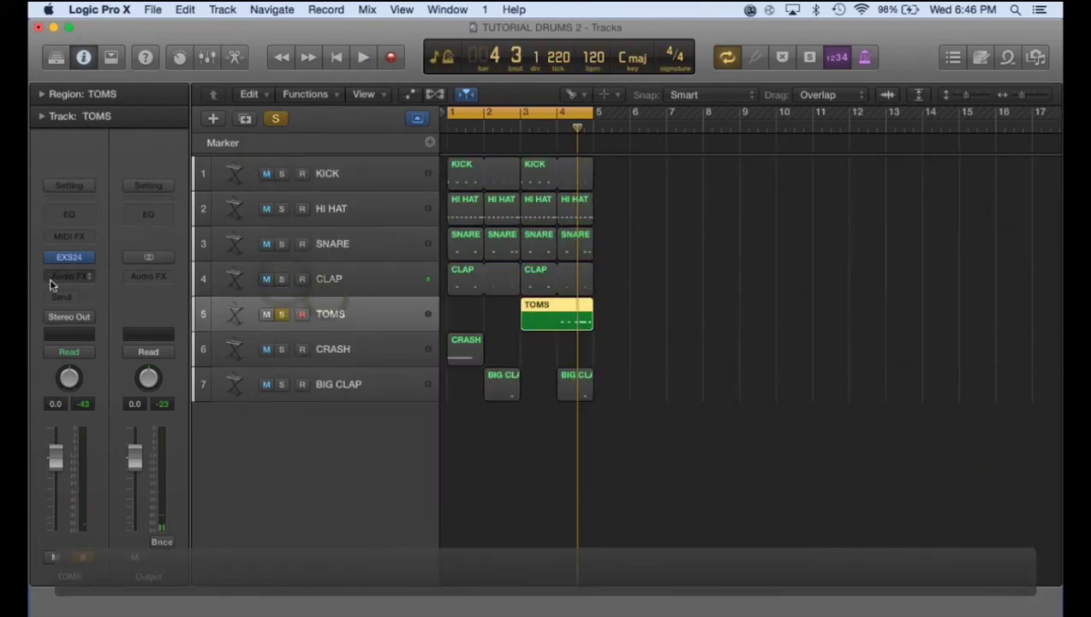
pyautogui.click(72, 216)
pyautogui.press('space')
pyautogui.moveTo(378, 72); pyautogui.dragTo(533, 358)
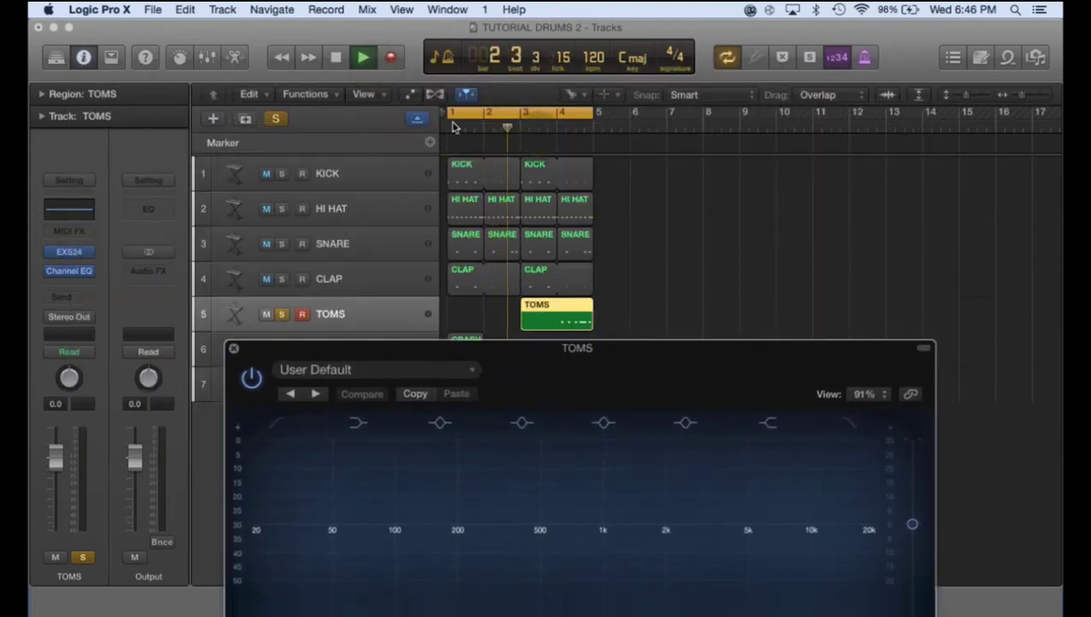
pyautogui.moveTo(447, 116); pyautogui.dragTo(543, 114)
pyautogui.press('space')
pyautogui.press('space')
# Rescale the analyzer and enable the toms' low cut at about 30 Hz
pyautogui.moveTo(543, 357); pyautogui.dragTo(487, 151)
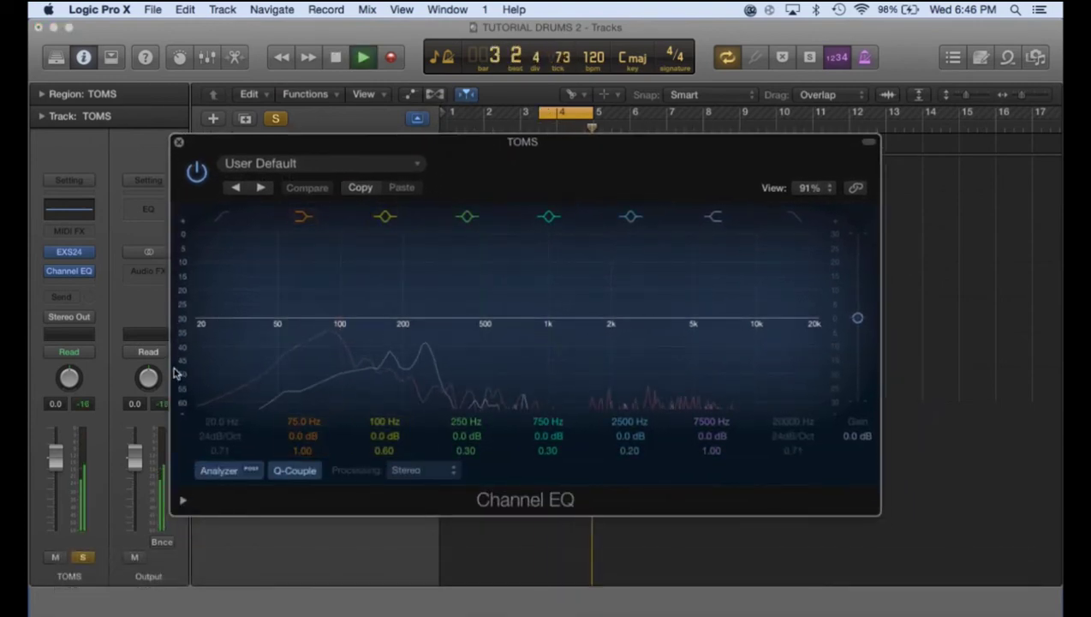
pyautogui.moveTo(183, 334); pyautogui.dragTo(183, 295)
pyautogui.click(221, 217)
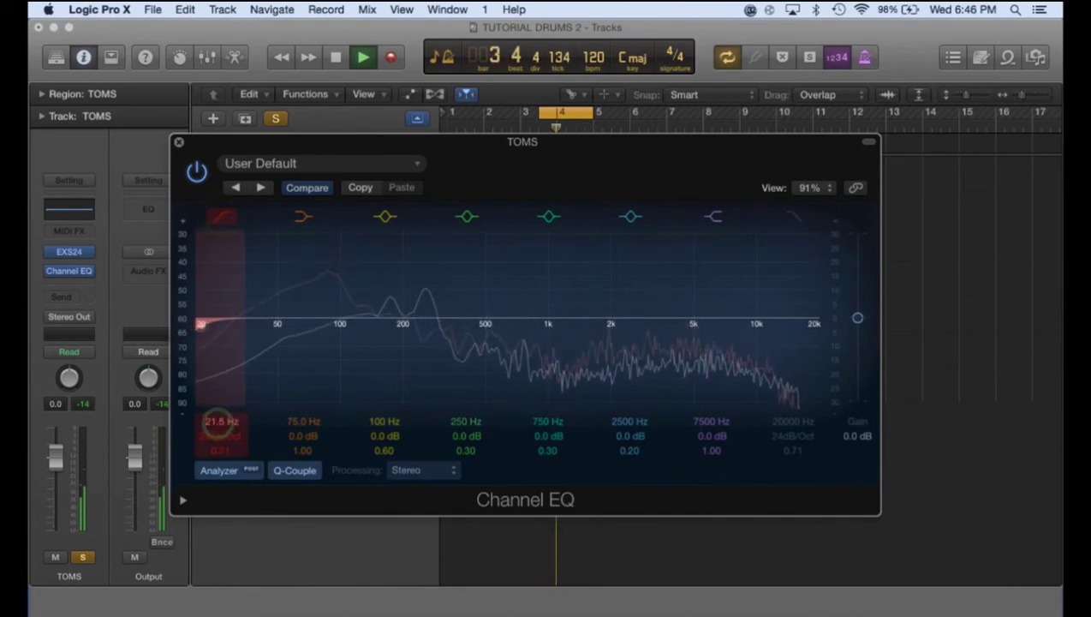
pyautogui.moveTo(218, 422); pyautogui.dragTo(217, 411)
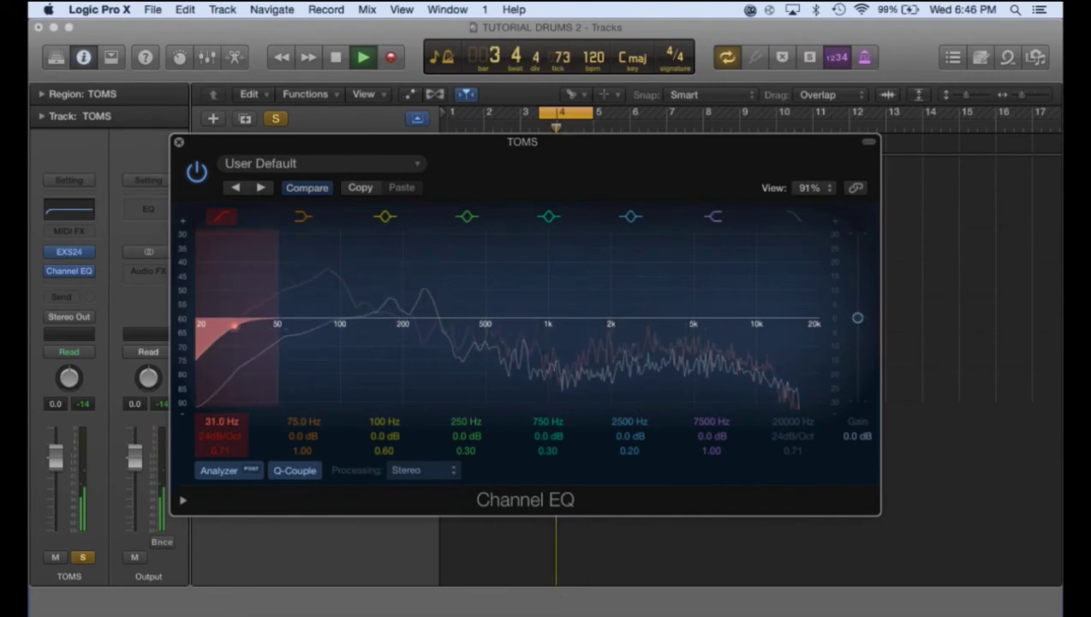
# Set the low cut to 30.5 Hz with an 18dB/Oct slope, then close the toms EQ
pyautogui.doubleClick(224, 447)
pyautogui.press('Return')
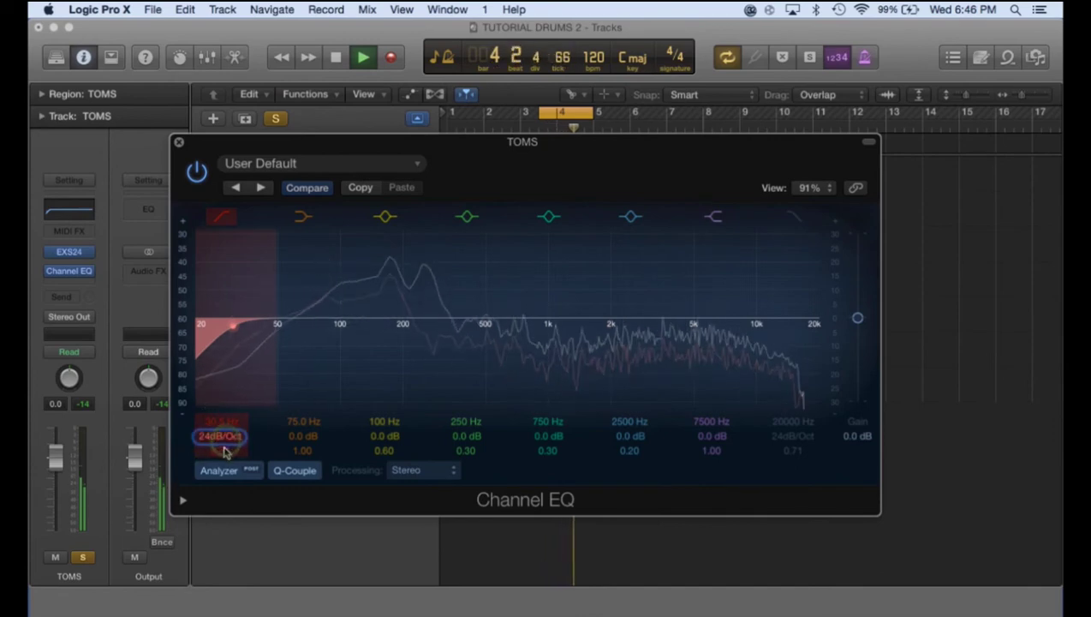
pyautogui.moveTo(222, 437); pyautogui.dragTo(223, 444)
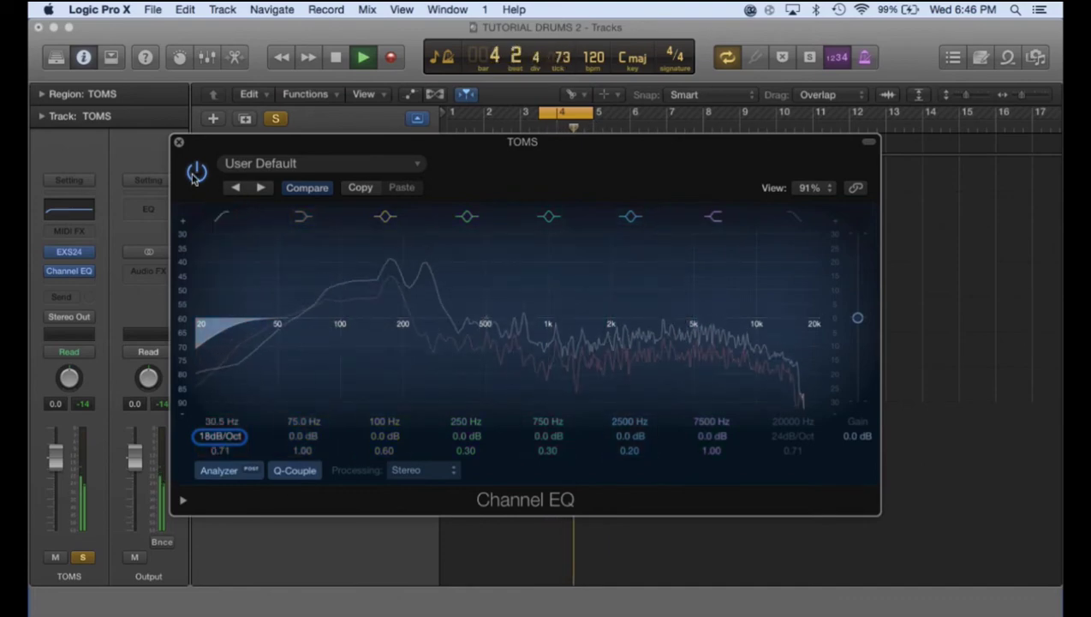
pyautogui.press('space')
pyautogui.click(179, 144)
# Solo CRASH, loop bars 1–2, and add a Channel EQ to the crash during playback
pyautogui.click(377, 346)
pyautogui.click(283, 348)
pyautogui.moveTo(563, 114); pyautogui.dragTo(475, 114)
pyautogui.press('space')
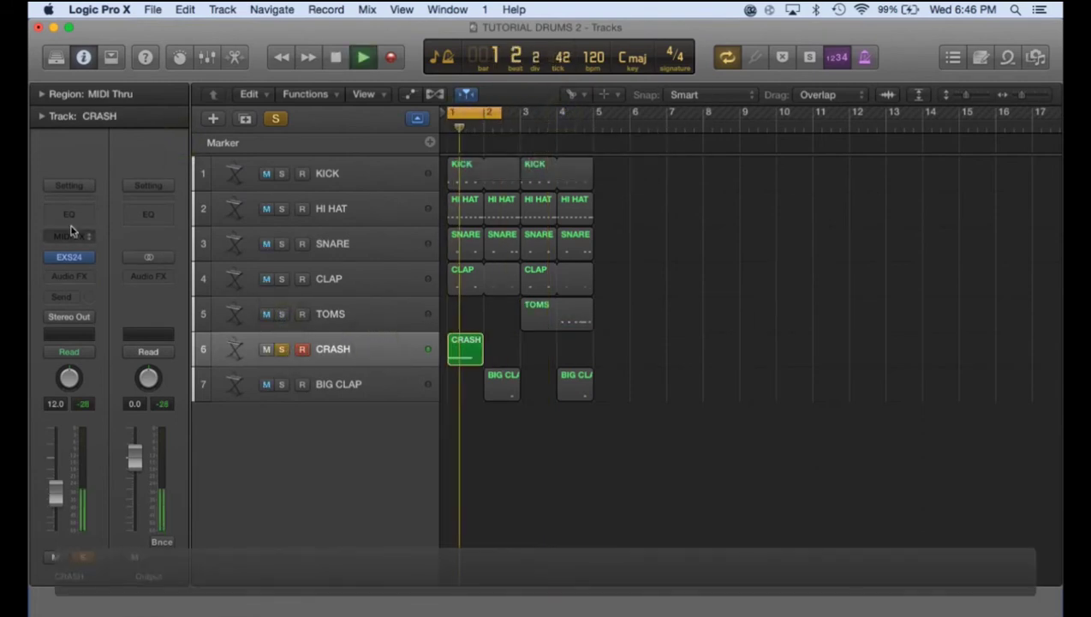
pyautogui.click(71, 214)
pyautogui.moveTo(381, 83); pyautogui.dragTo(516, 175)
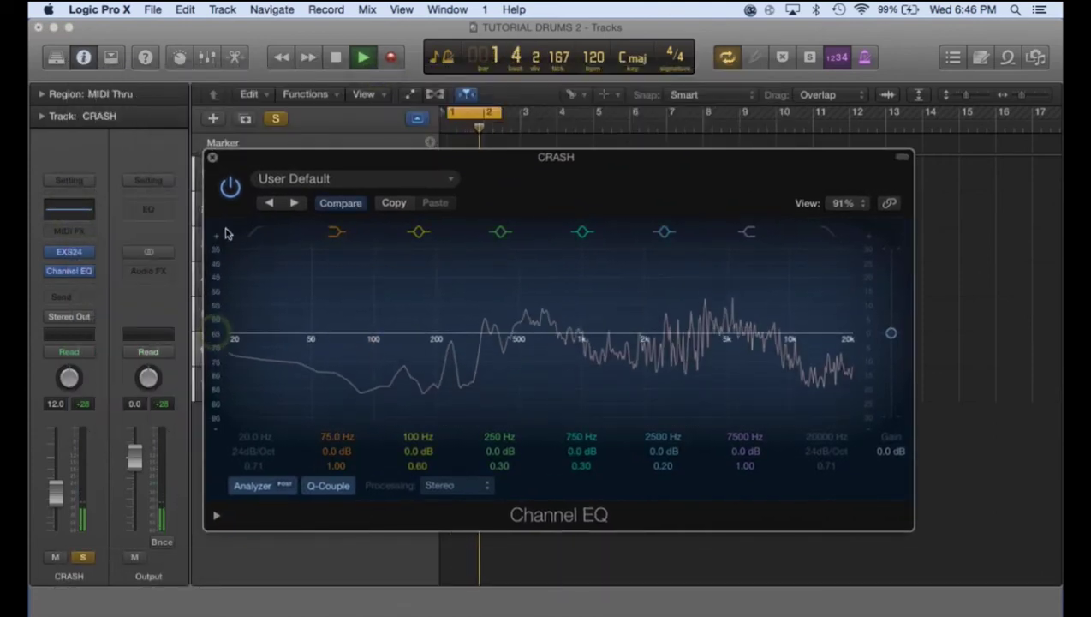
# Enable the crash low cut and settle it at about 196 Hz, A/B it, then close the EQ
pyautogui.click(254, 233)
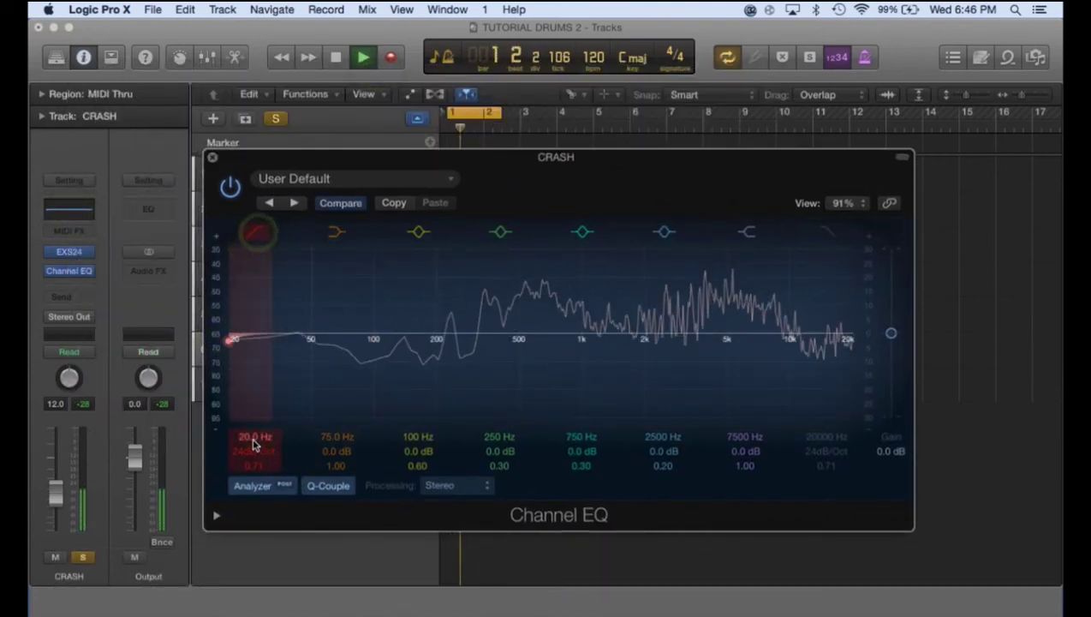
pyautogui.moveTo(254, 438); pyautogui.dragTo(254, 376)
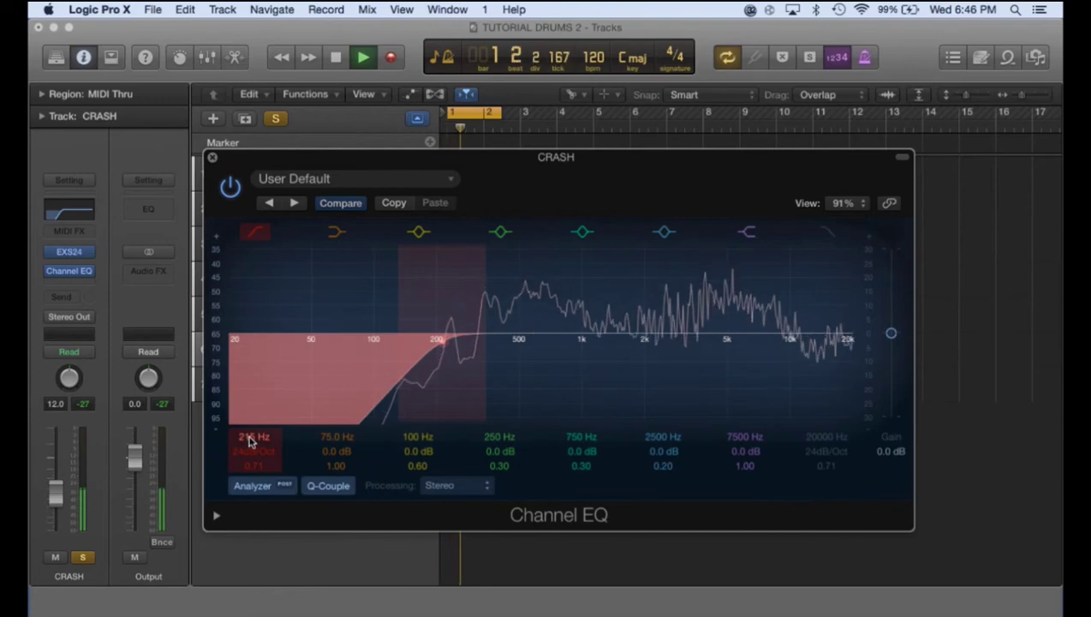
pyautogui.scroll(-2, 251, 439)
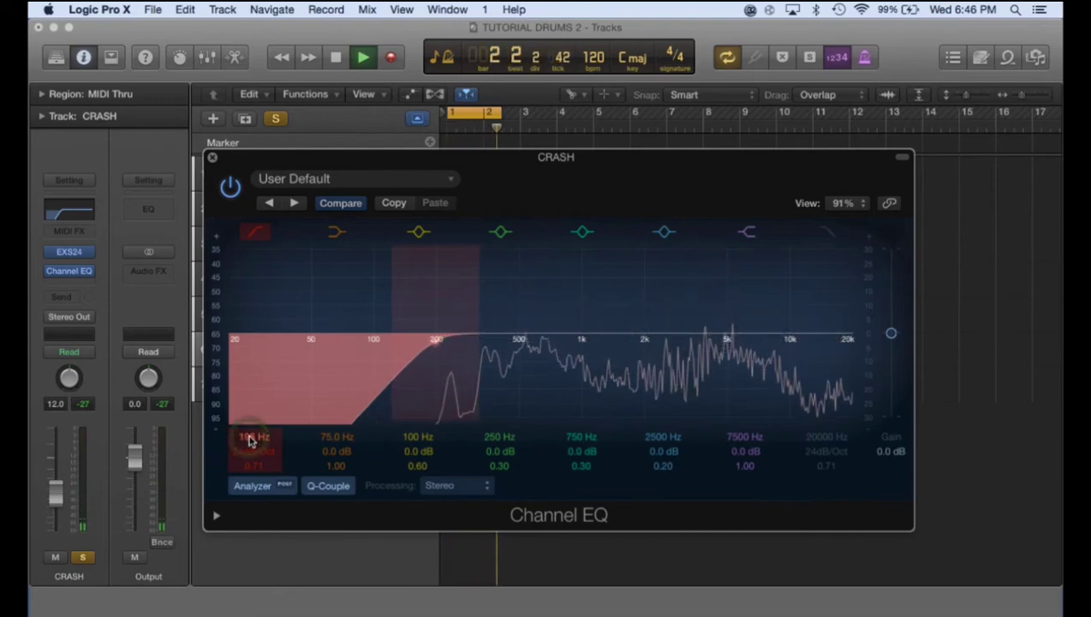
pyautogui.click(230, 189)
pyautogui.press('space')
pyautogui.click(213, 156)
# Solo BIG CLAP and unsolo CRASH
pyautogui.click(360, 383)
pyautogui.click(280, 385)
pyautogui.click(282, 352)
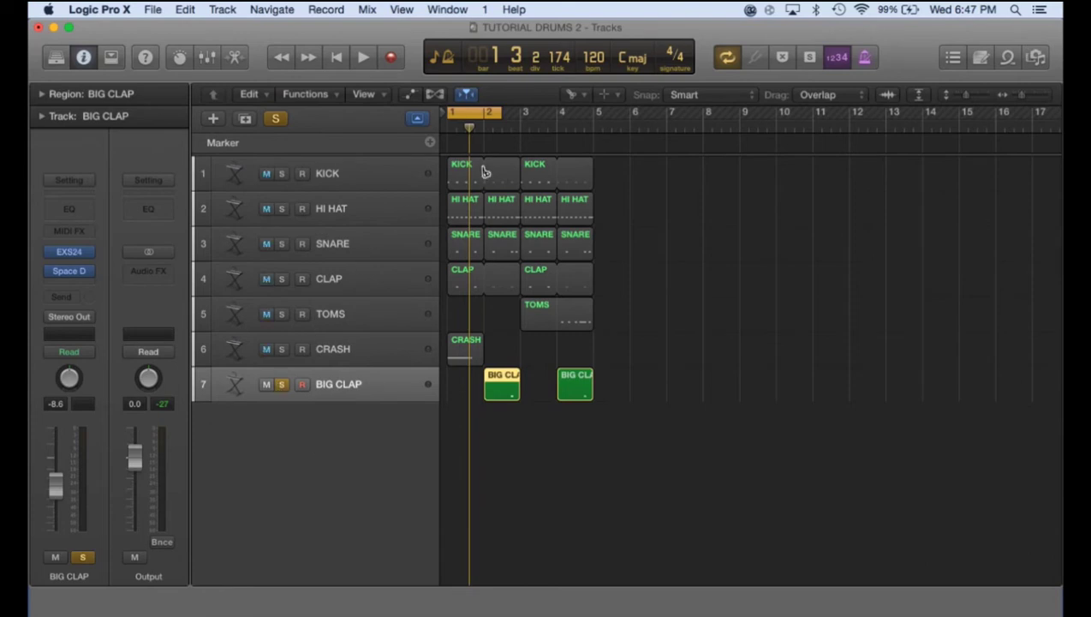
# Shorten the cycle range, slide it to cover about bars 2.5–3.5, and deselect the BIG CLAP region
pyautogui.moveTo(500, 113)
pyautogui.mouseDown()
pyautogui.moveTo(604, 114)
pyautogui.moveTo(485, 113)
pyautogui.mouseUp()
pyautogui.moveTo(473, 114); pyautogui.dragTo(543, 114)
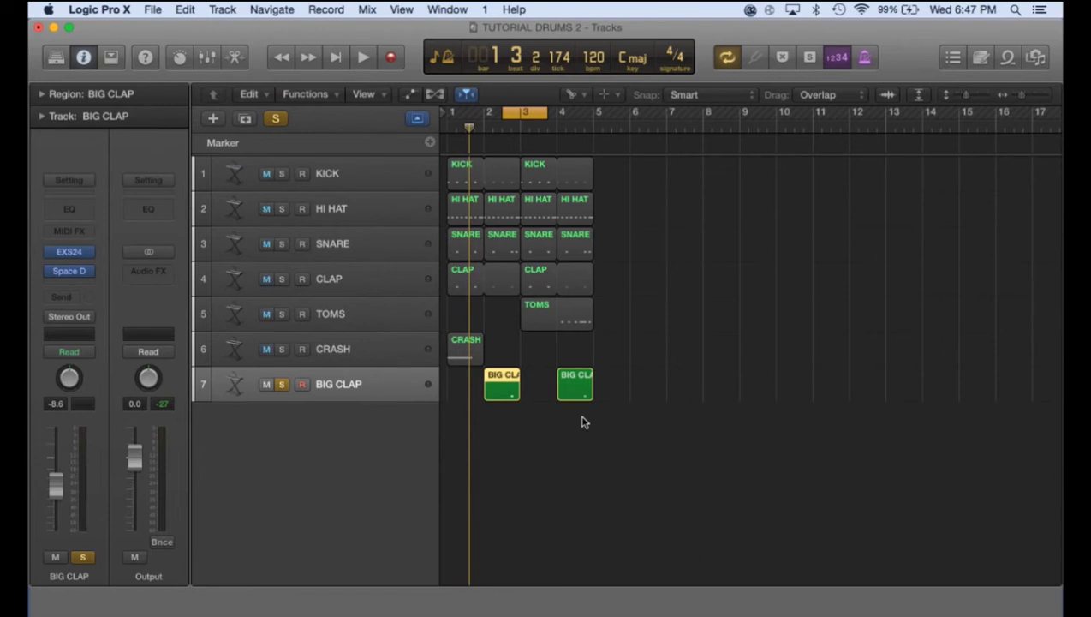
pyautogui.click(548, 446)
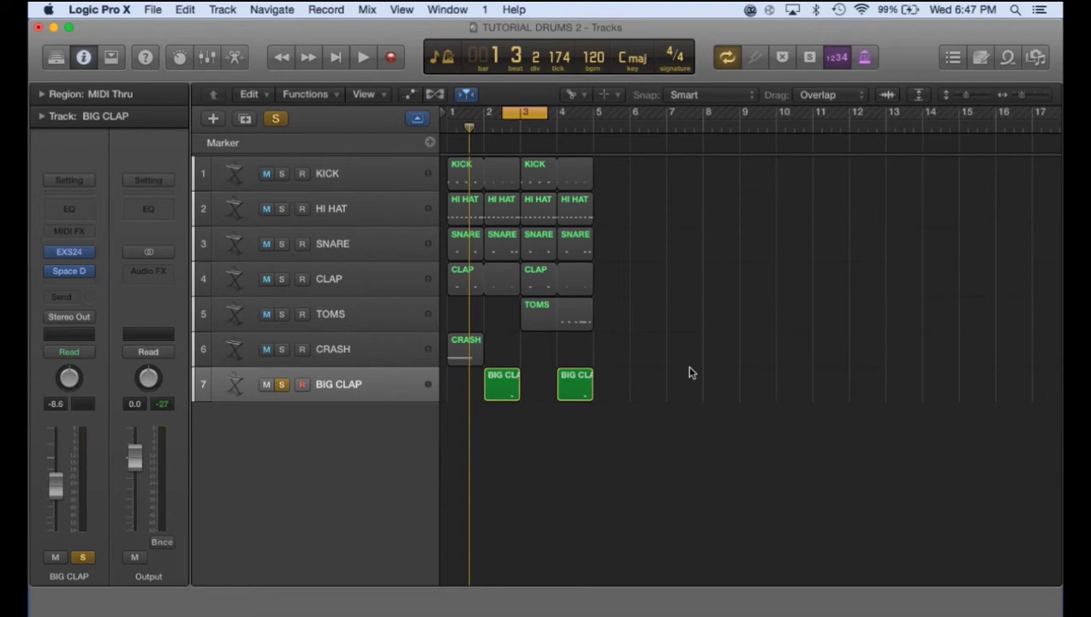
# Add a 380 Hz low cut to BIG CLAP's Channel EQ, A/B it with the power button, then stop
pyautogui.press('space')
pyautogui.click(69, 208)
pyautogui.moveTo(82, 246); pyautogui.dragTo(77, 156)
pyautogui.click(117, 142)
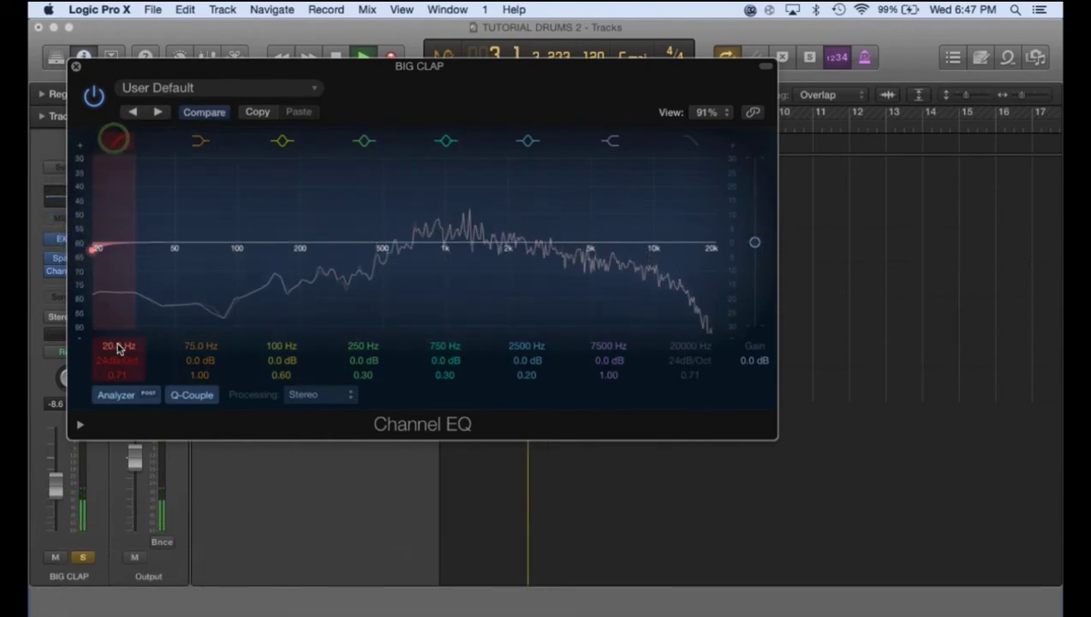
pyautogui.moveTo(116, 348); pyautogui.dragTo(116, 351)
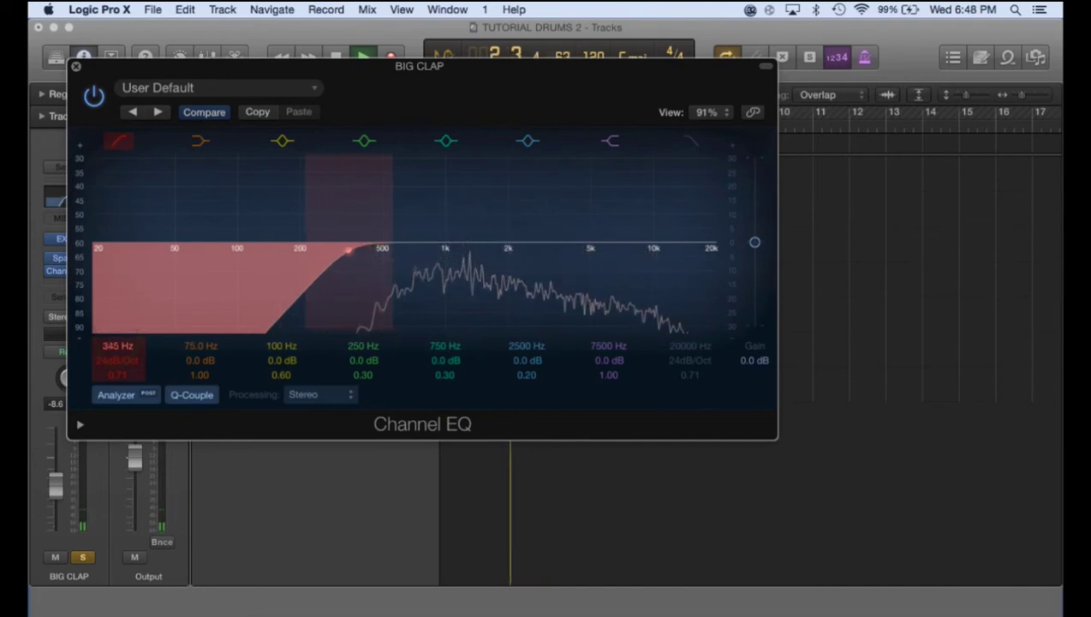
pyautogui.moveTo(117, 350); pyautogui.dragTo(115, 349)
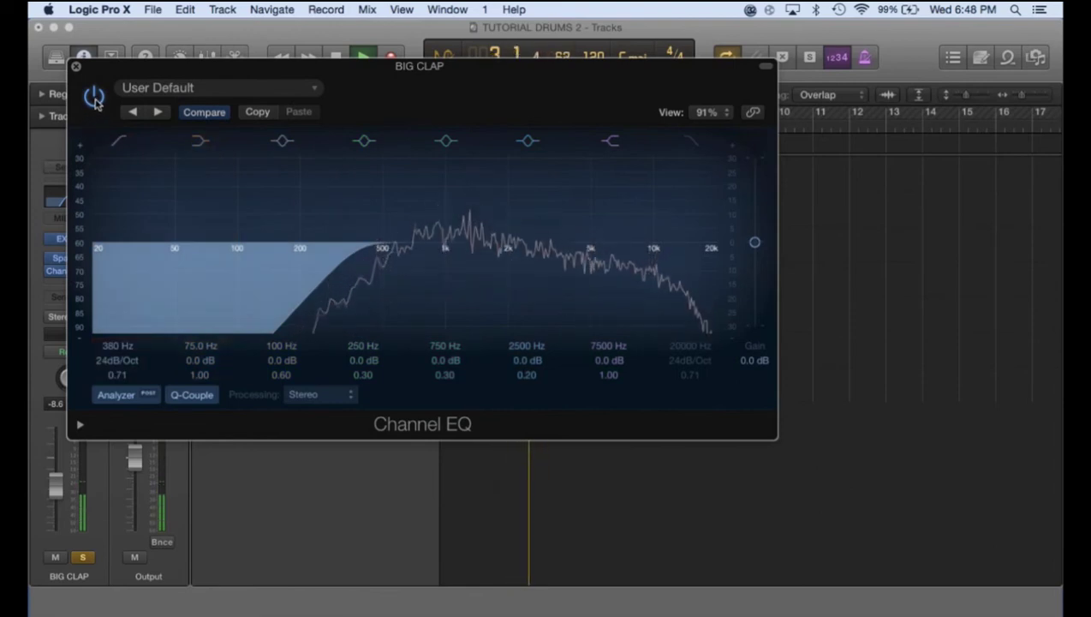
pyautogui.click(94, 97)
pyautogui.click(94, 98)
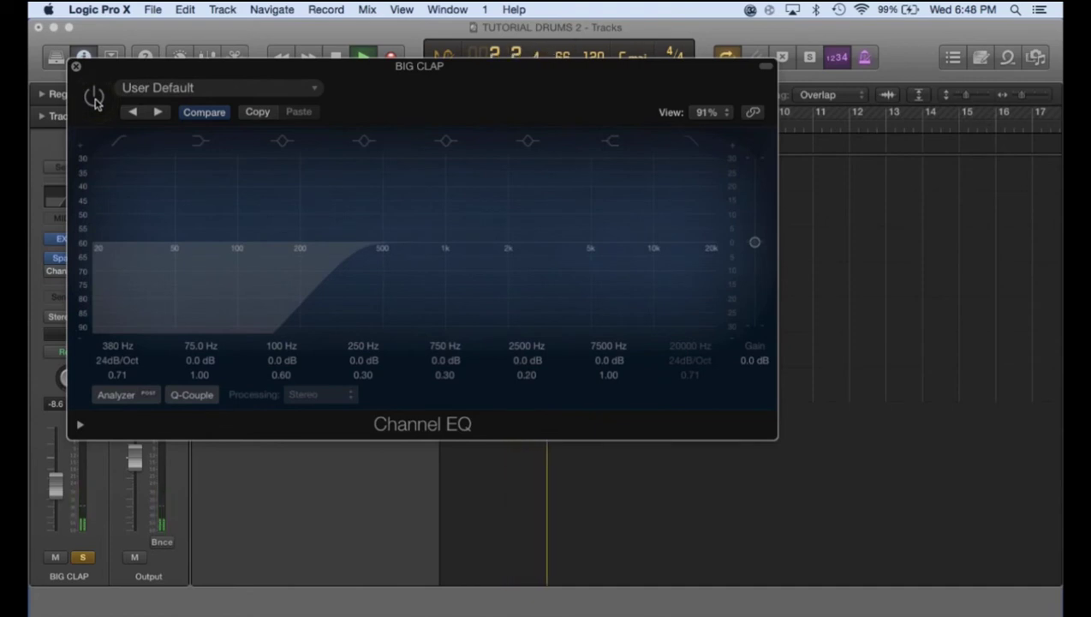
pyautogui.click(94, 97)
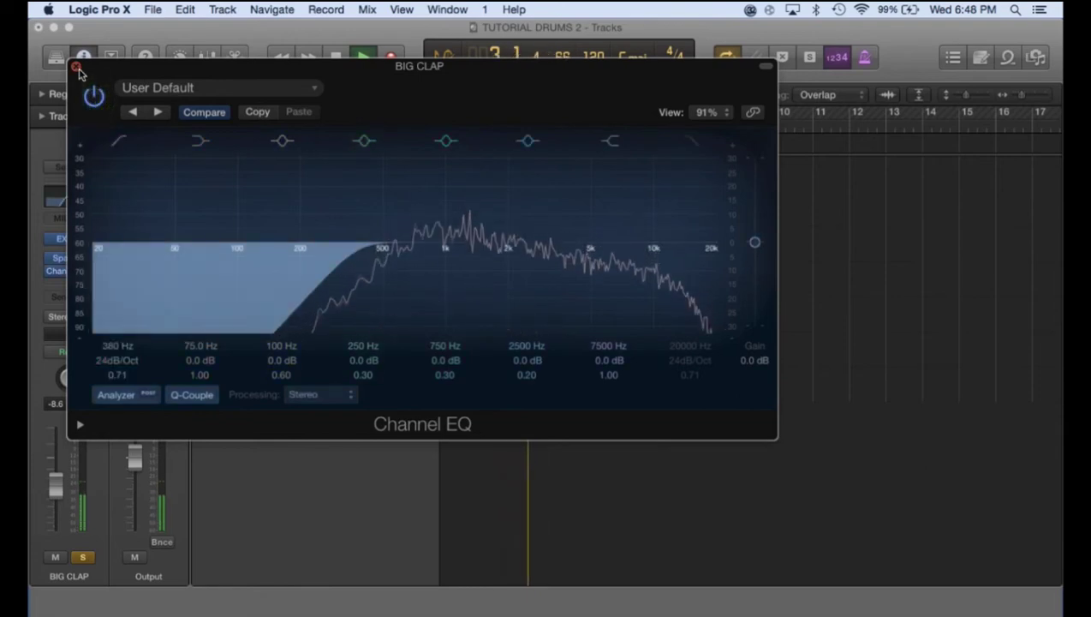
pyautogui.press('space')
# Close the BIG CLAP EQ, unsolo it, and play the full kit
pyautogui.click(76, 67)
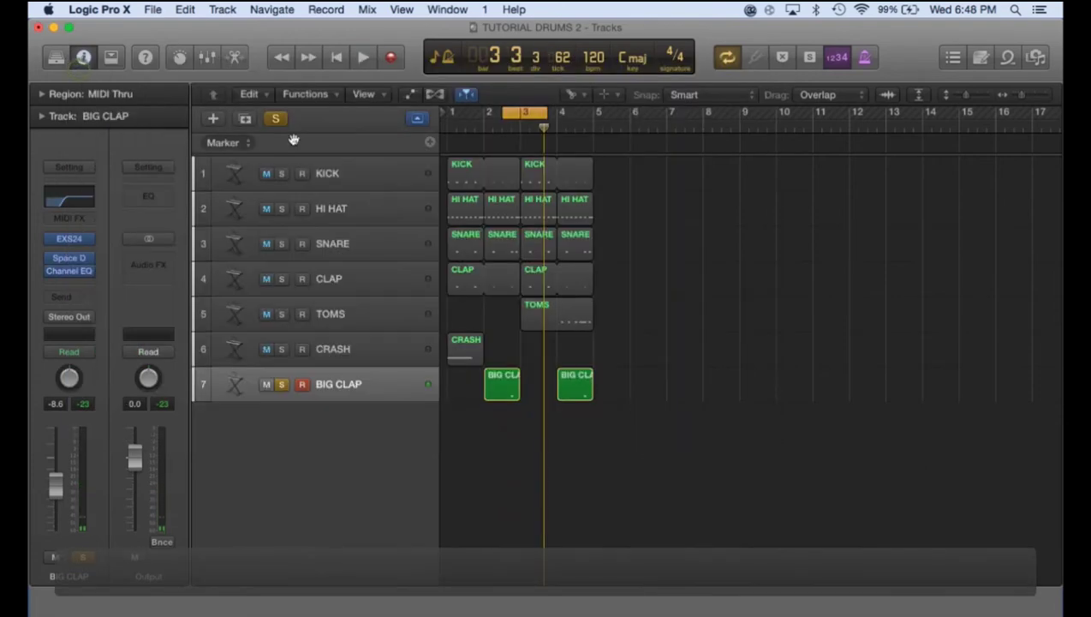
pyautogui.click(281, 385)
pyautogui.press('space')
# Turn off the cycle, return to the start, and drag a new cycle range from bar 1 to bar 5
pyautogui.press('space')
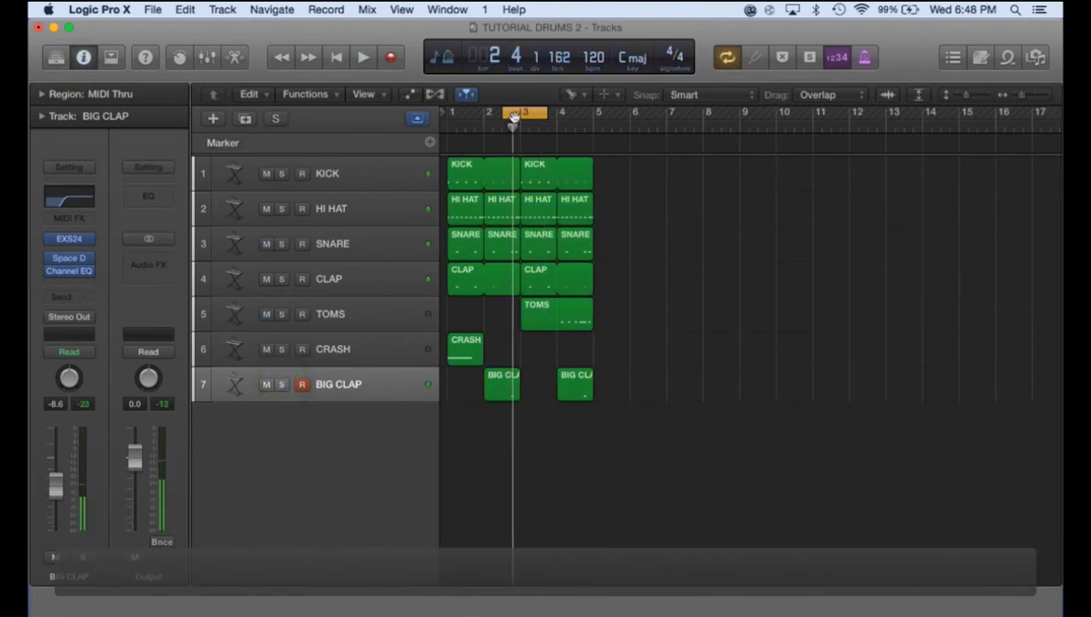
pyautogui.click(514, 114)
pyautogui.press('Return')
pyautogui.moveTo(450, 118); pyautogui.dragTo(605, 116)
pyautogui.press('space')
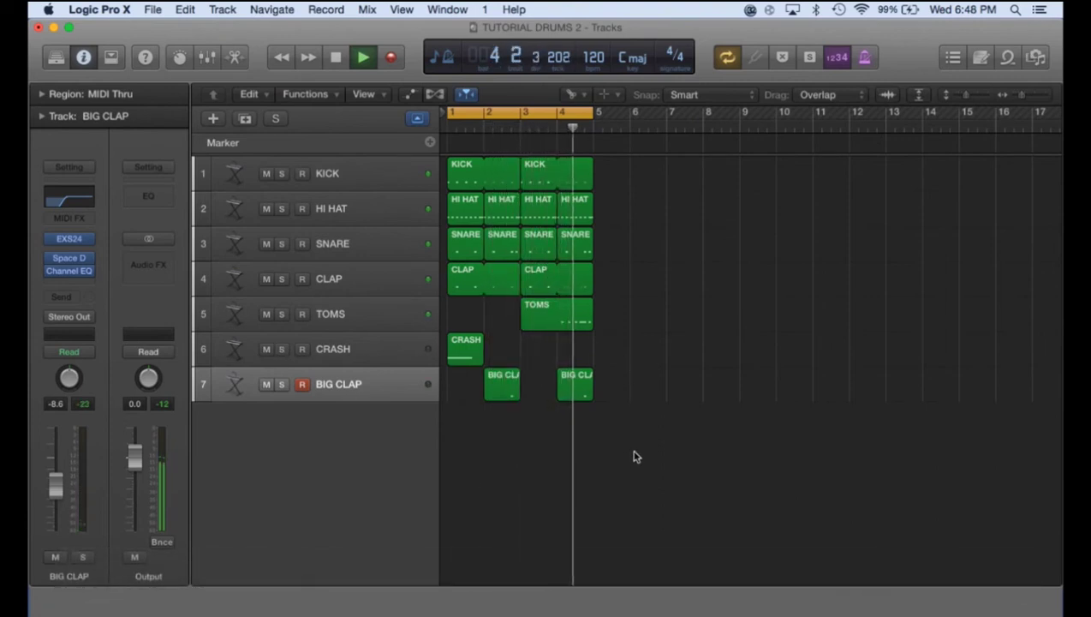
pyautogui.press('space')
pyautogui.click(368, 178)
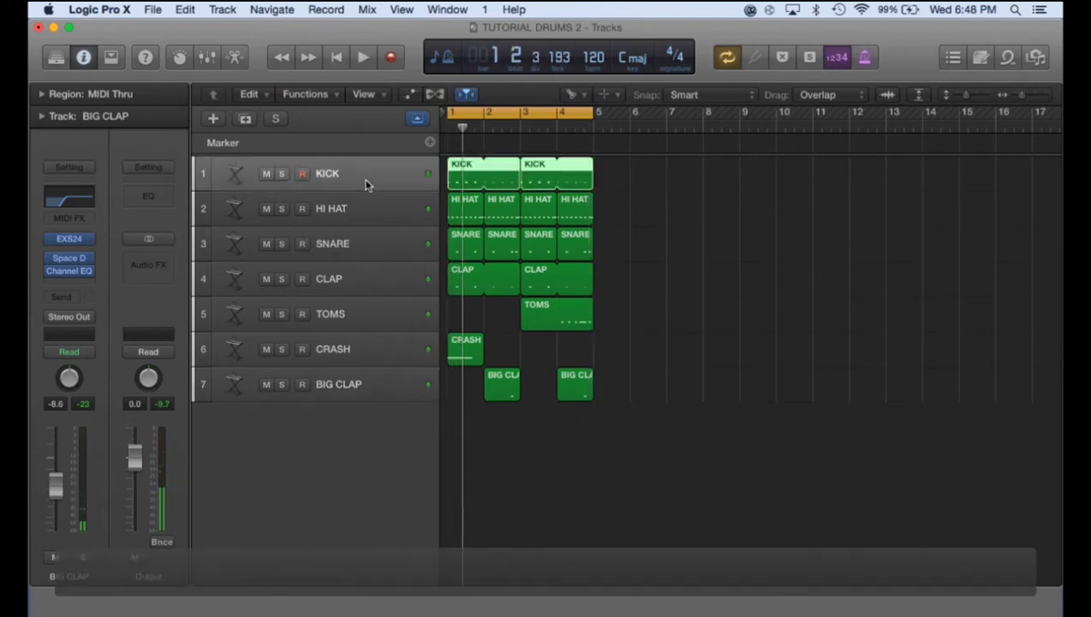
# Duplicate the BIG CLAP track with Cmd+D and name the new track BASS
pyautogui.click(355, 386)
pyautogui.press('super+d')
pyautogui.doubleClick(341, 419)
pyautogui.write('BASS')
pyautogui.press('Return')
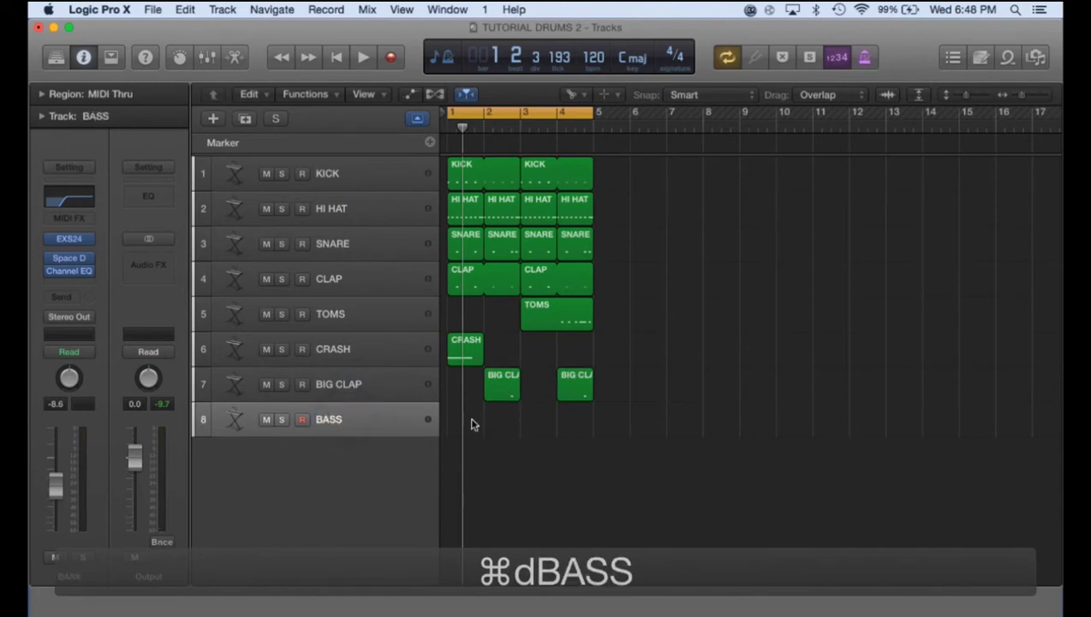
# Create an empty MIDI region at bar 1 in the BASS lane
pyautogui.rightClick(455, 416)
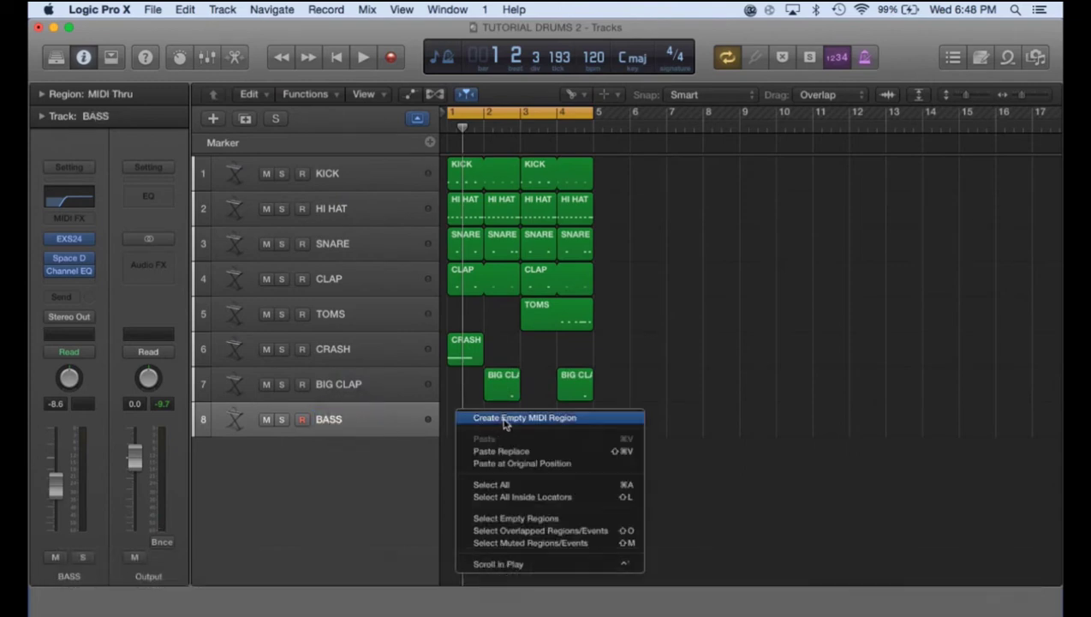
pyautogui.click(345, 458)
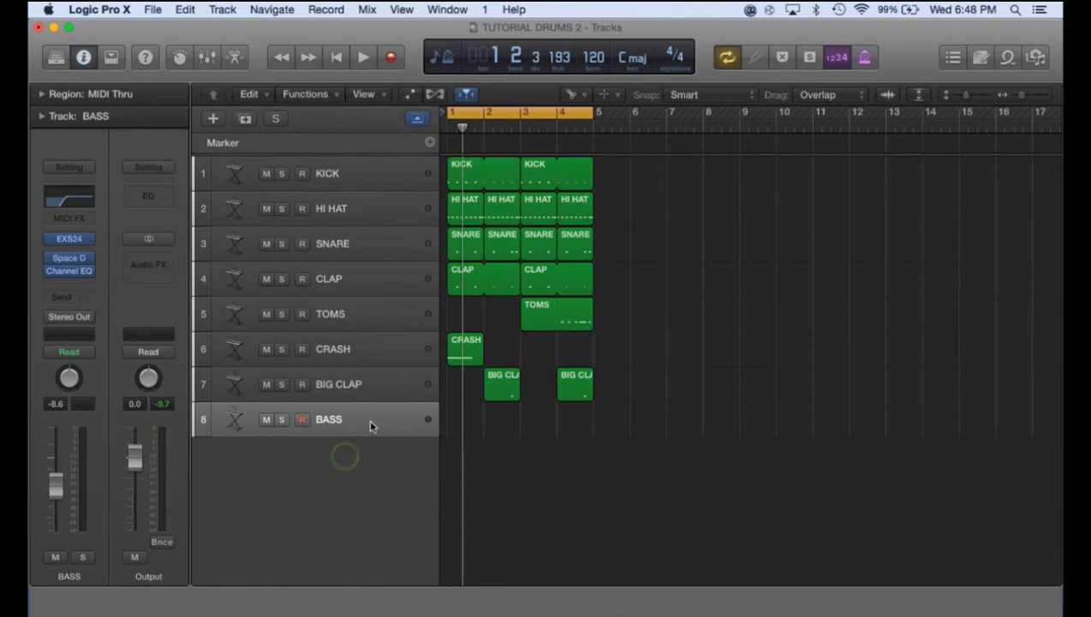
pyautogui.rightClick(369, 418)
pyautogui.click(624, 487)
pyautogui.rightClick(468, 416)
pyautogui.click(511, 422)
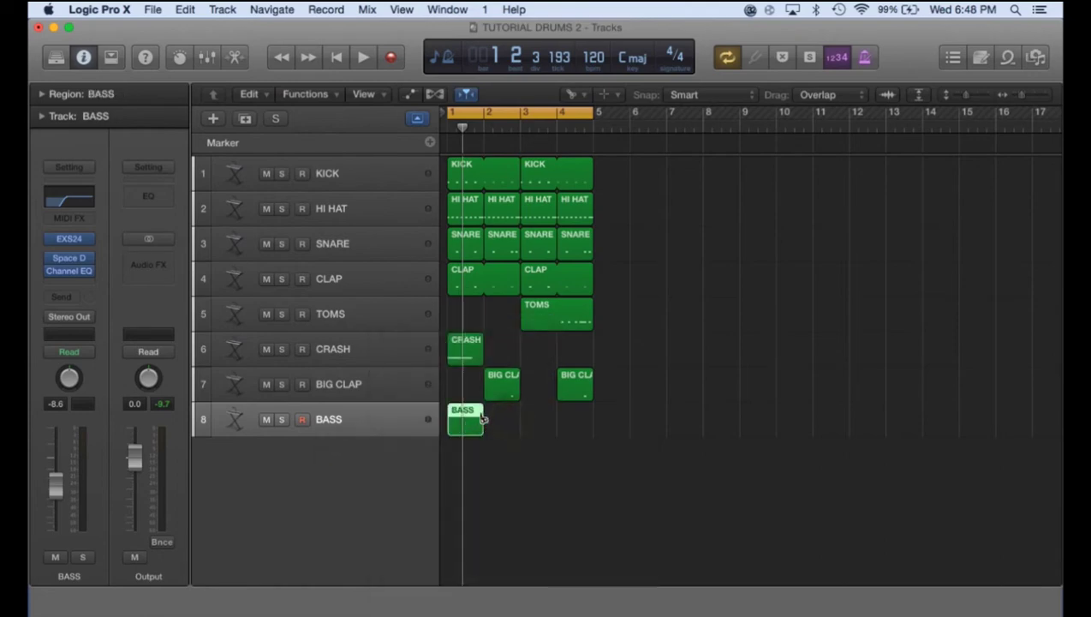
pyautogui.click(490, 435)
pyautogui.click(476, 429)
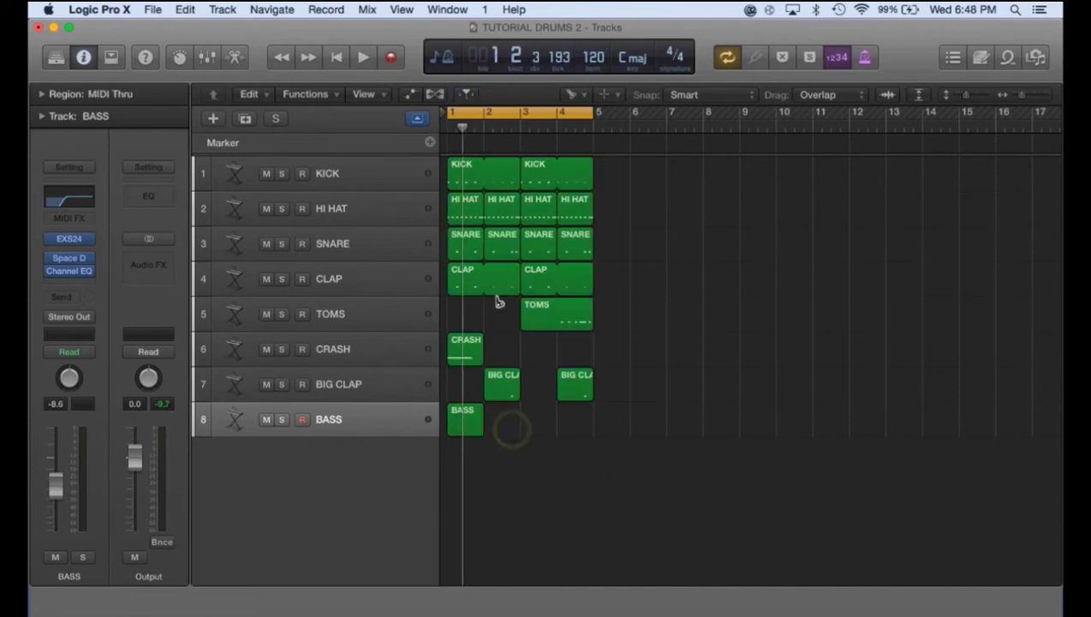
# Switch to the Pointer Tool and lengthen the BASS region to end at bar 5
pyautogui.click(574, 95)
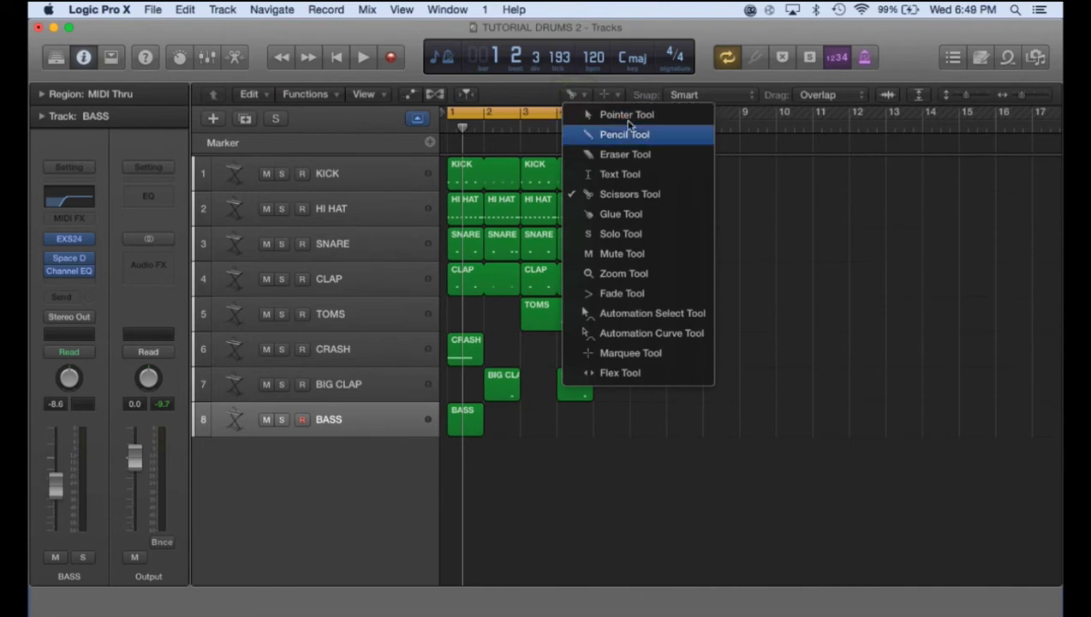
pyautogui.click(611, 111)
pyautogui.moveTo(481, 436); pyautogui.dragTo(592, 413)
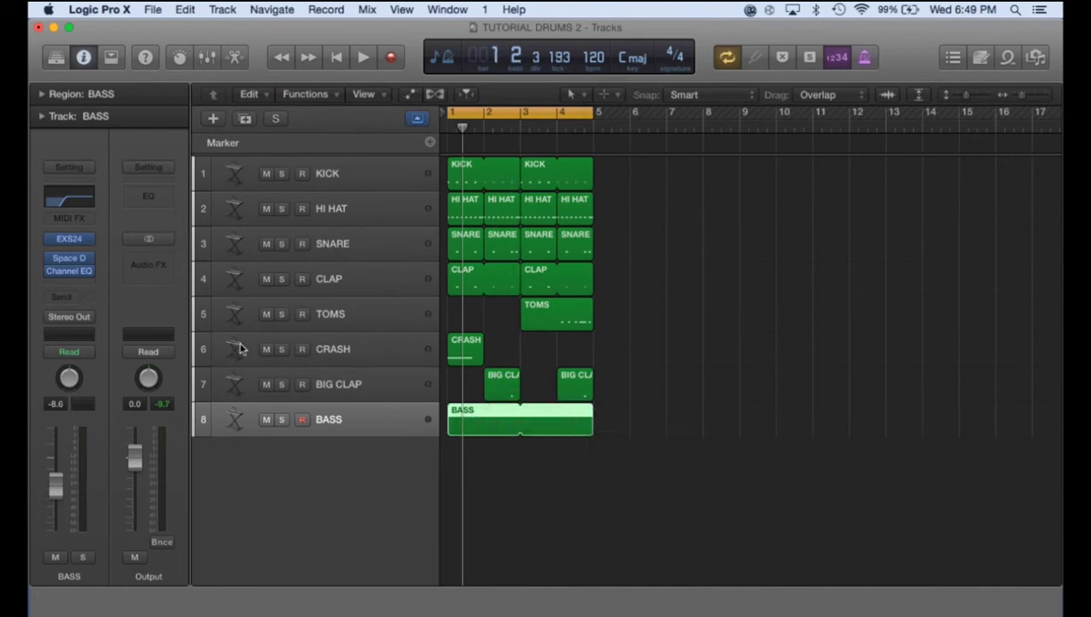
# Remove the Channel EQ and Space Designer plug-ins from the BASS channel strip
pyautogui.click(325, 377)
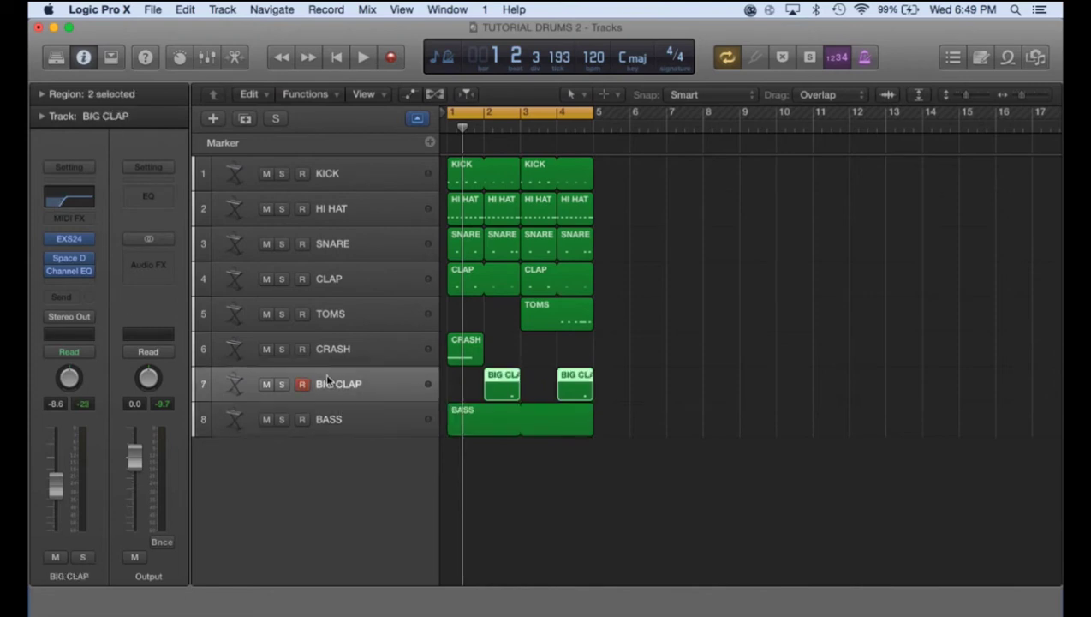
pyautogui.click(346, 420)
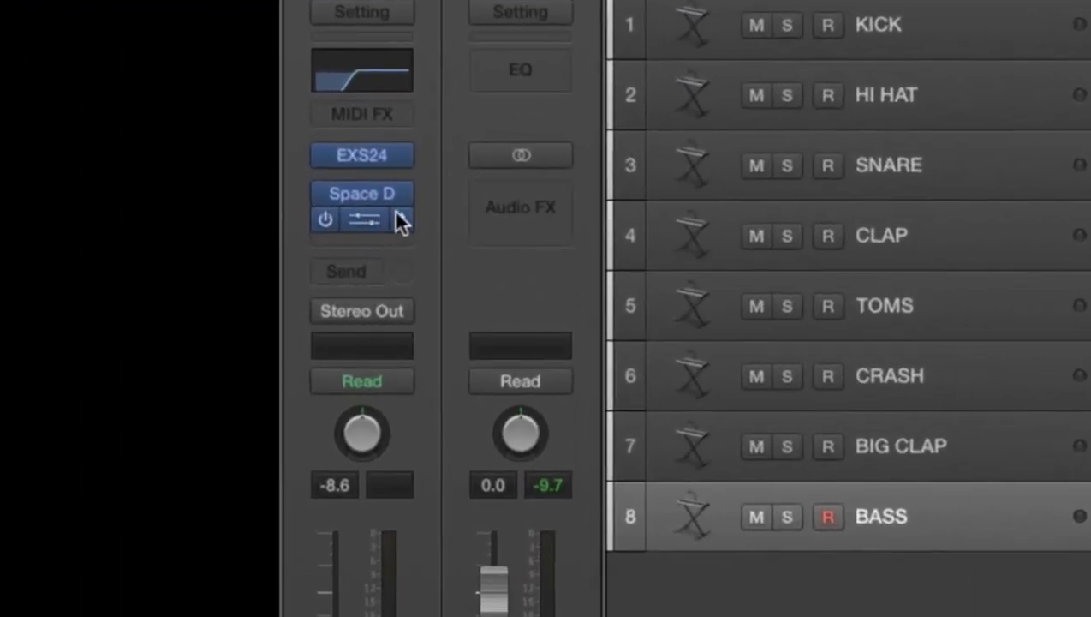
pyautogui.click(87, 263)
pyautogui.click(396, 267)
pyautogui.click(400, 242)
pyautogui.click(336, 252)
pyautogui.click(404, 221)
pyautogui.click(447, 266)
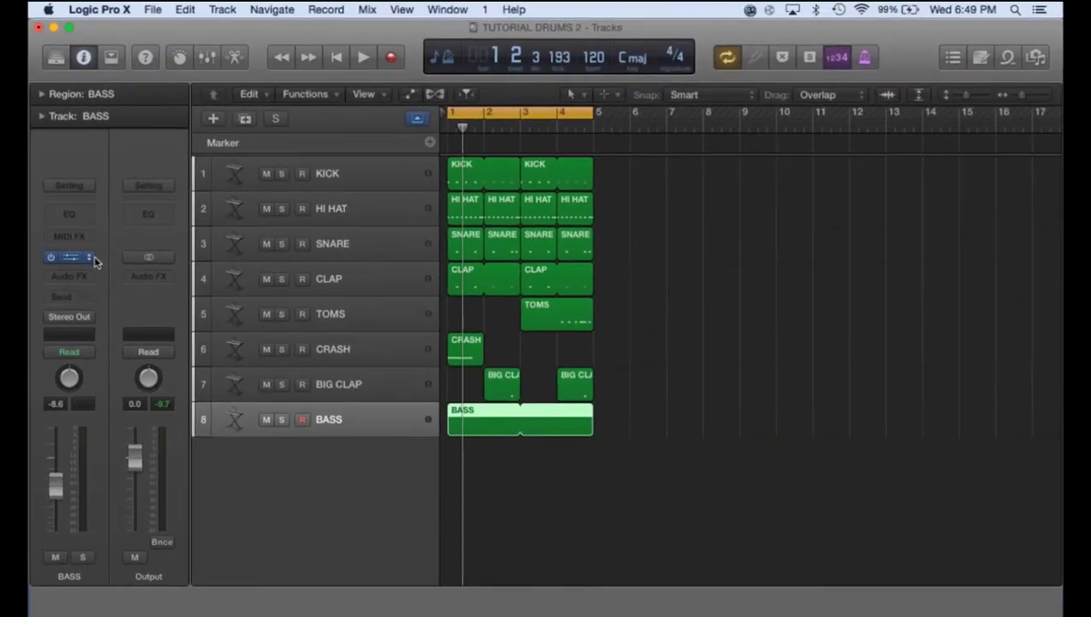
# Load ES2 as the BASS track's instrument in place of EXS24
pyautogui.click(335, 198)
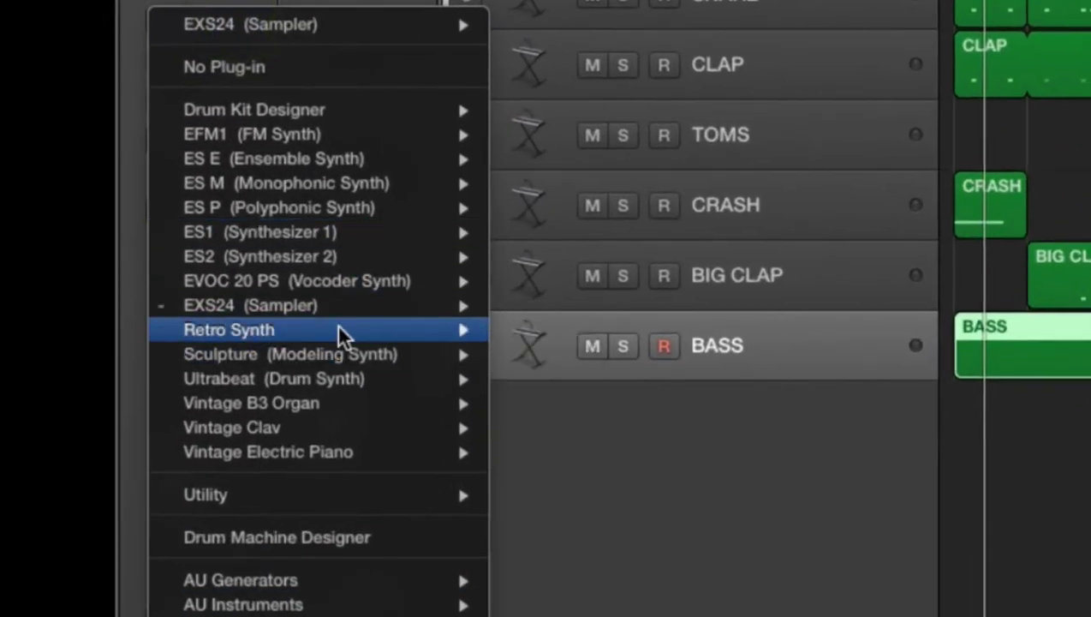
pyautogui.moveTo(153, 409)
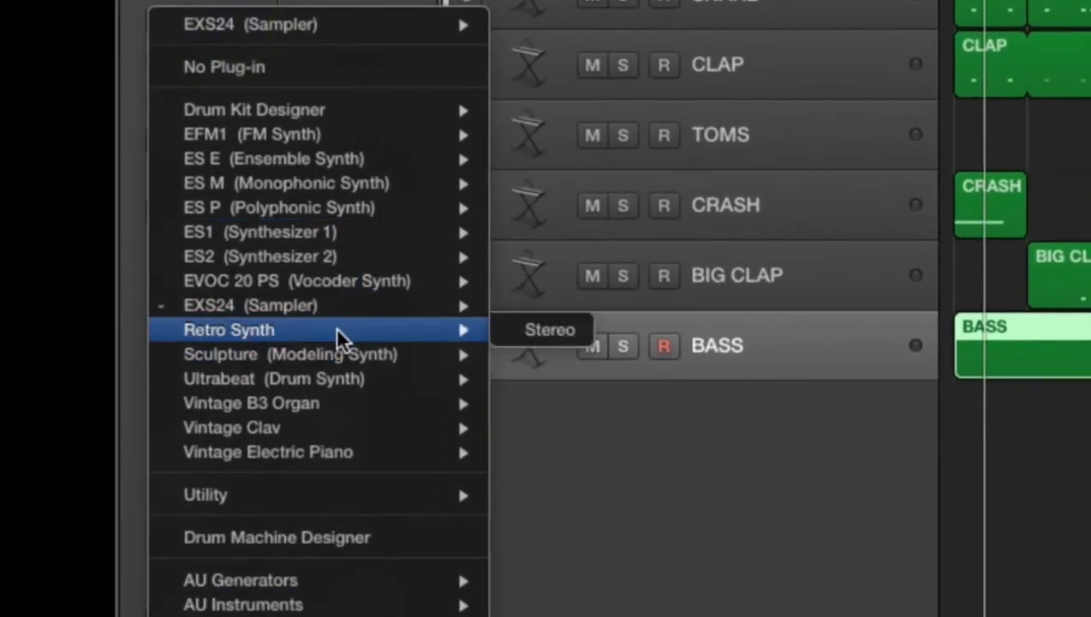
pyautogui.moveTo(370, 280)
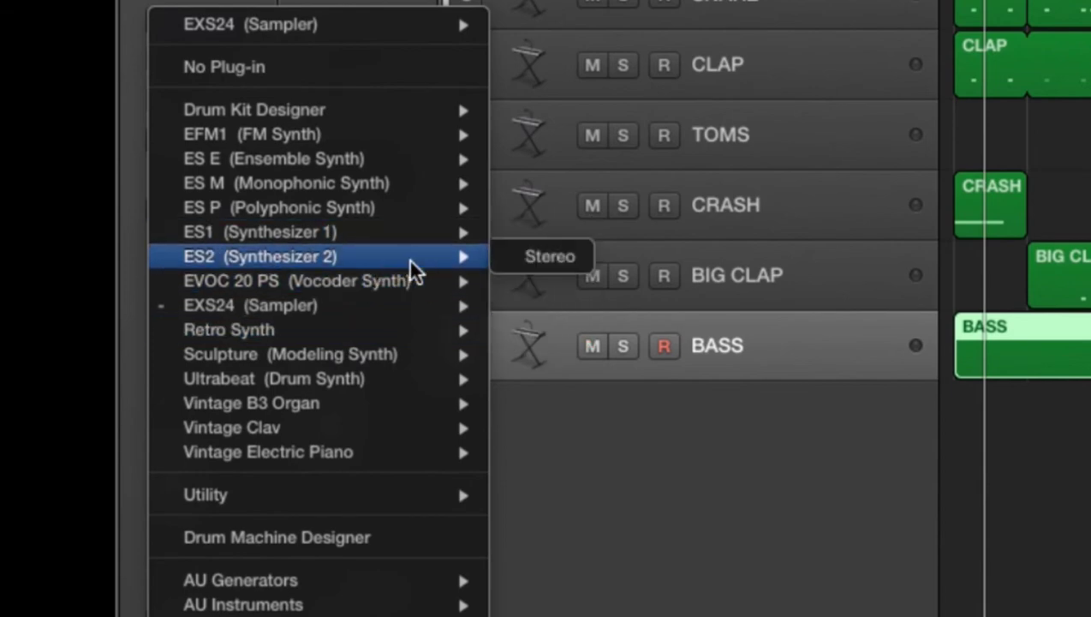
pyautogui.click(558, 259)
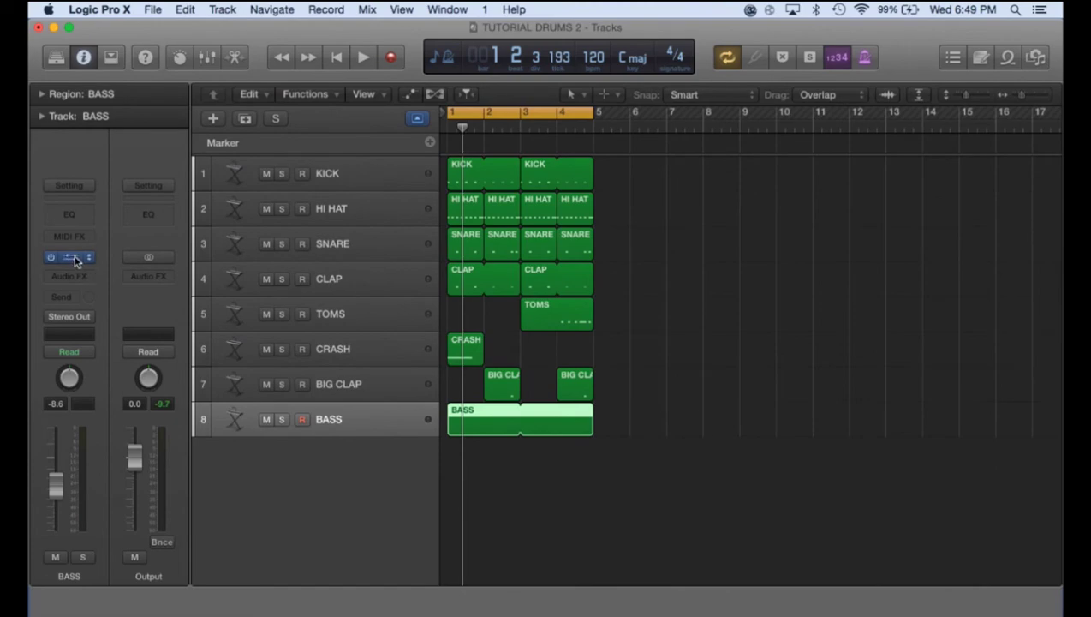
pyautogui.click(73, 257)
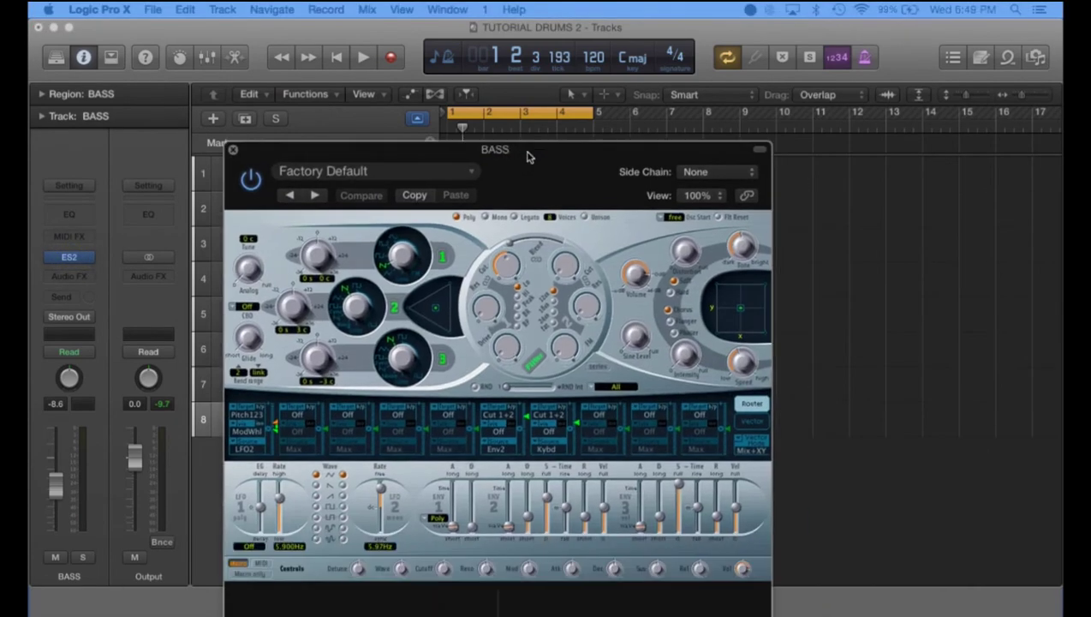
# Choose Synth Bass > Classic Synth Bass from the ES2 presets, then close the ES2 window
pyautogui.moveTo(531, 153); pyautogui.dragTo(550, 98)
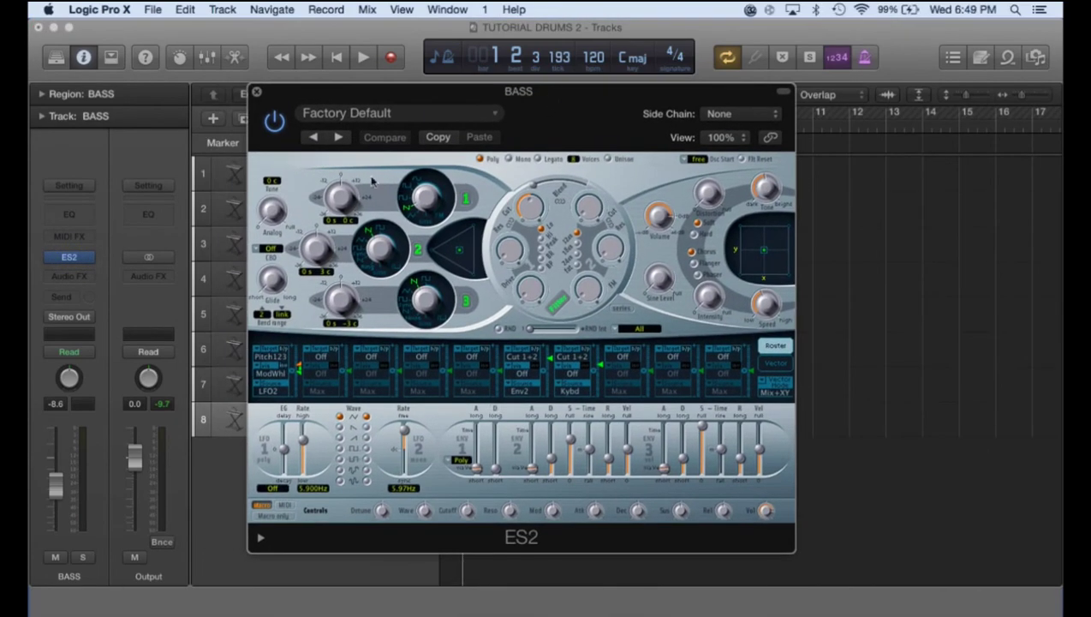
pyautogui.click(398, 114)
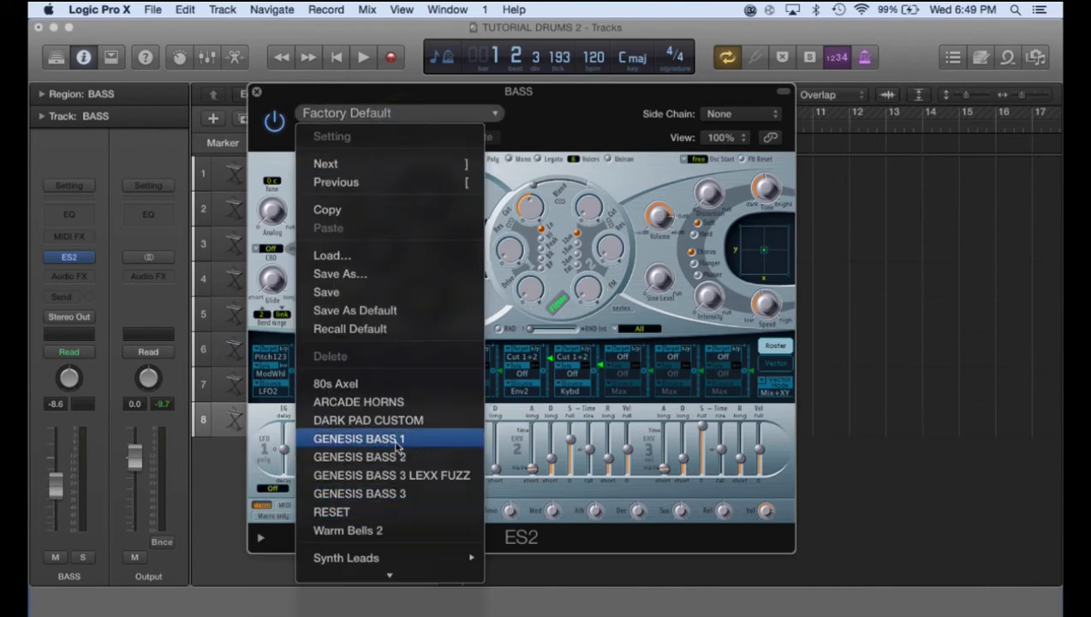
pyautogui.moveTo(390, 574)
pyautogui.moveTo(399, 411)
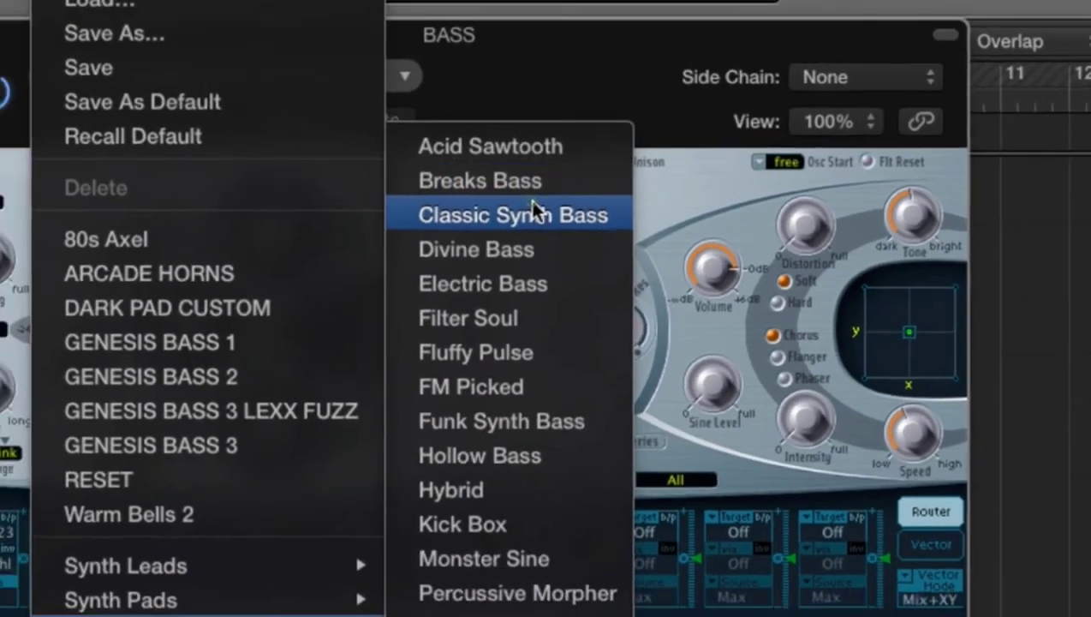
pyautogui.click(524, 218)
pyautogui.click(250, 96)
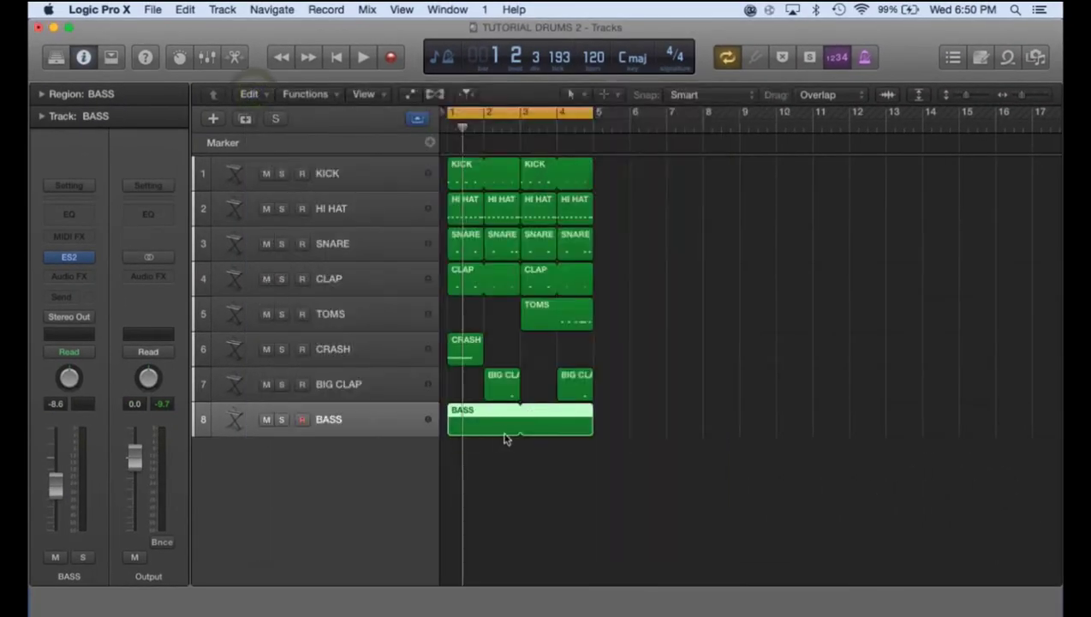
# Open the BASS region in the Piano Roll, add a C2 note at the region start, and copy it rightward
pyautogui.doubleClick(470, 419)
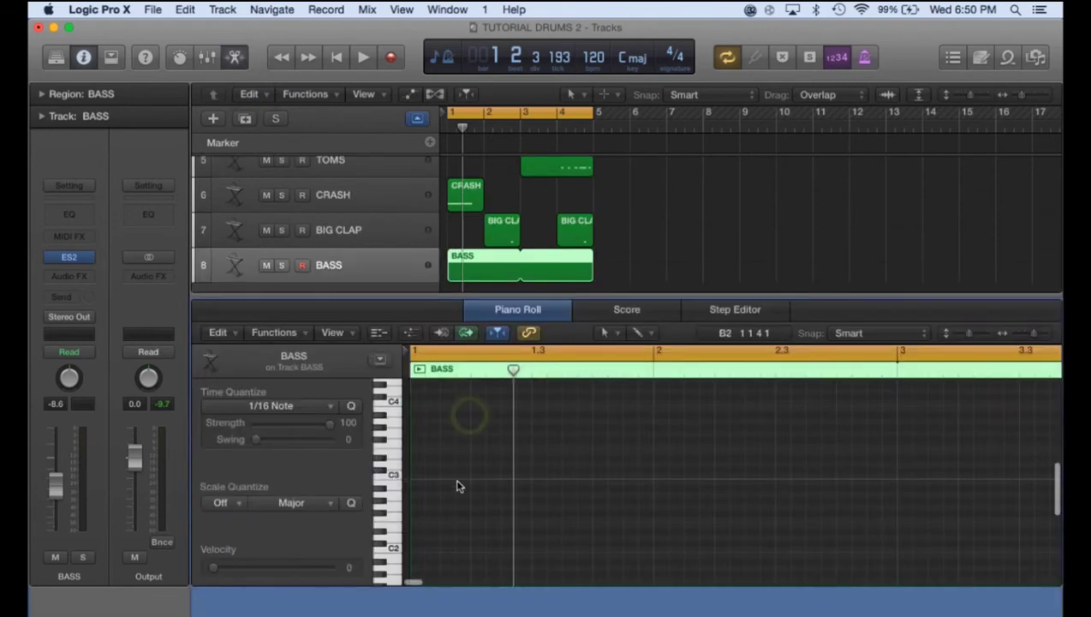
pyautogui.scroll(-3, 457, 487)
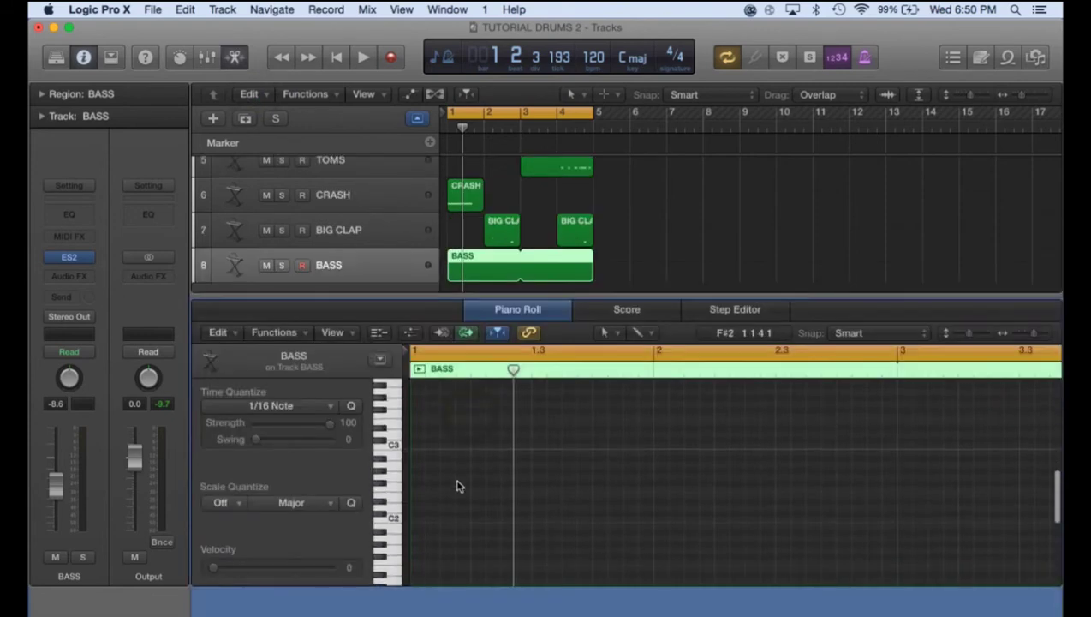
pyautogui.click(416, 519)
pyautogui.moveTo(417, 521)
pyautogui.mouseDown()
pyautogui.moveTo(416, 536)
pyautogui.moveTo(428, 519)
pyautogui.mouseUp()
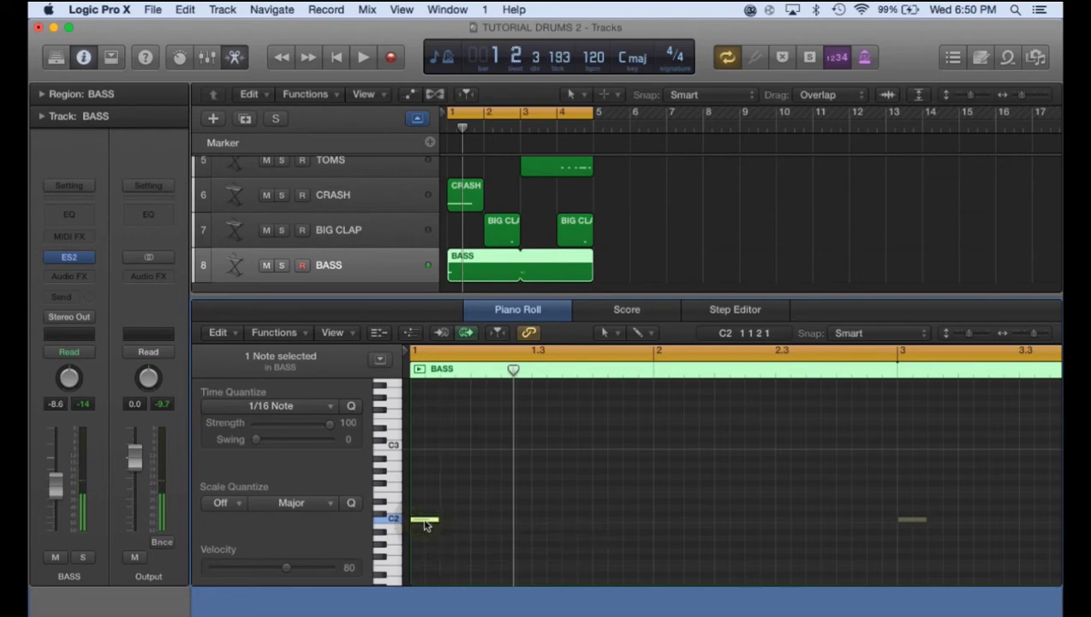
pyautogui.click(425, 524)
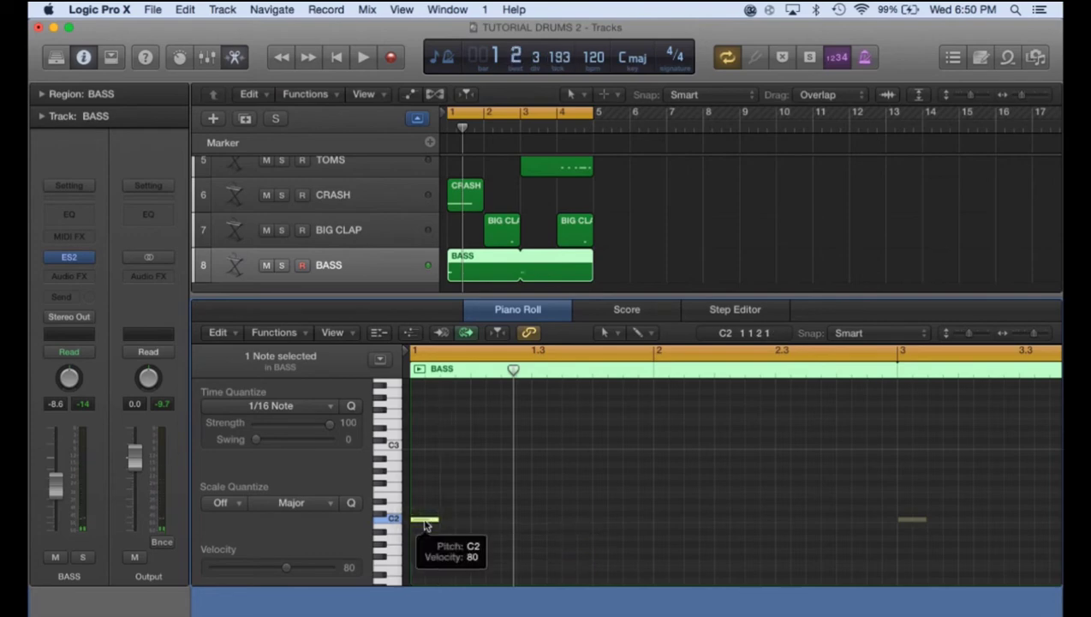
pyautogui.moveTo(425, 525); pyautogui.dragTo(805, 520)
# Deselect the copied C2 notes and play the bass line from the song start
pyautogui.click(811, 479)
pyautogui.press('Return')
pyautogui.press('space')
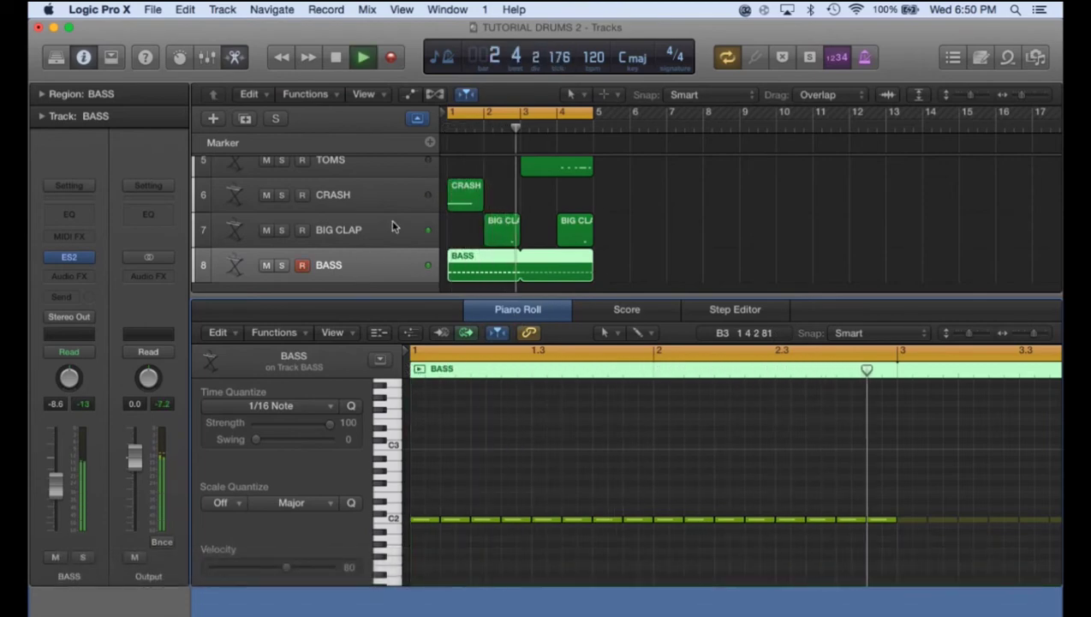
pyautogui.press('space')
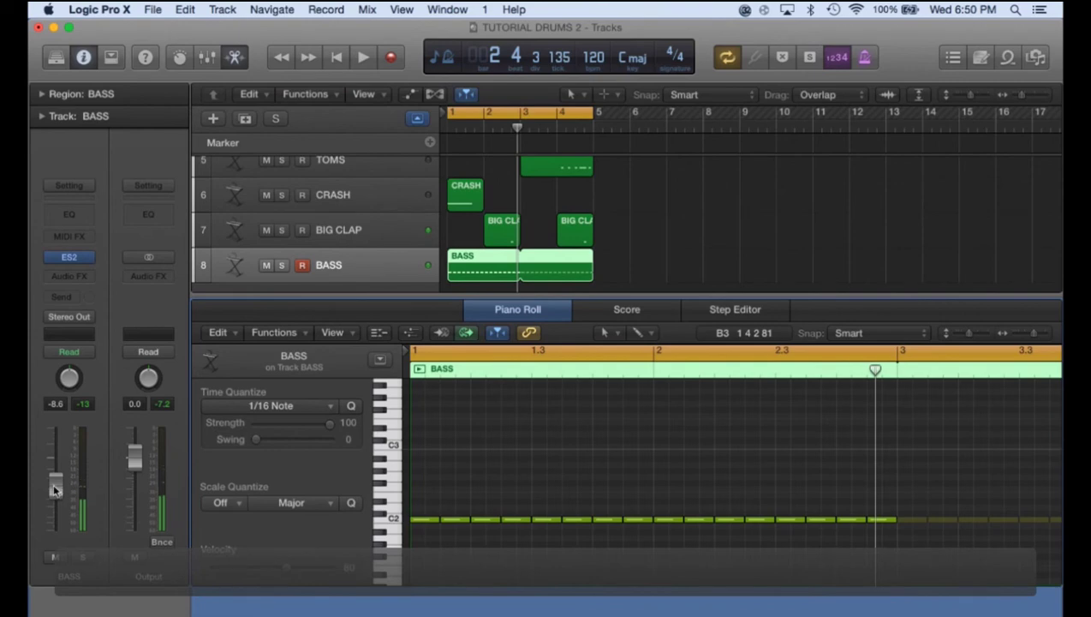
# Pull the BASS channel fader down in two moves to lower its volume
pyautogui.moveTo(54, 490); pyautogui.dragTo(53, 516)
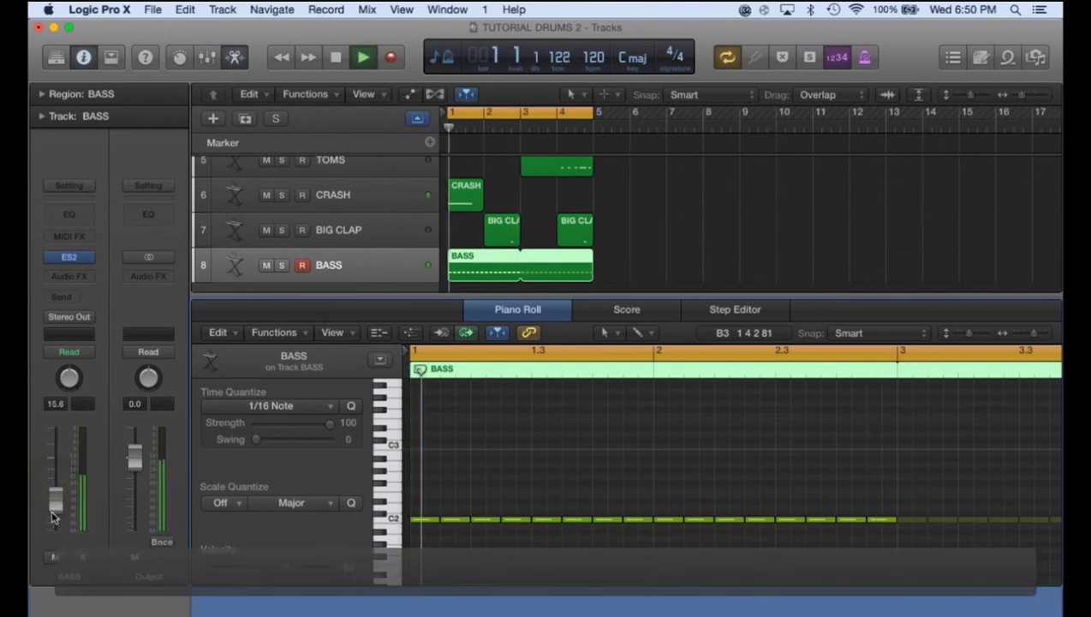
pyautogui.moveTo(54, 494); pyautogui.dragTo(54, 506)
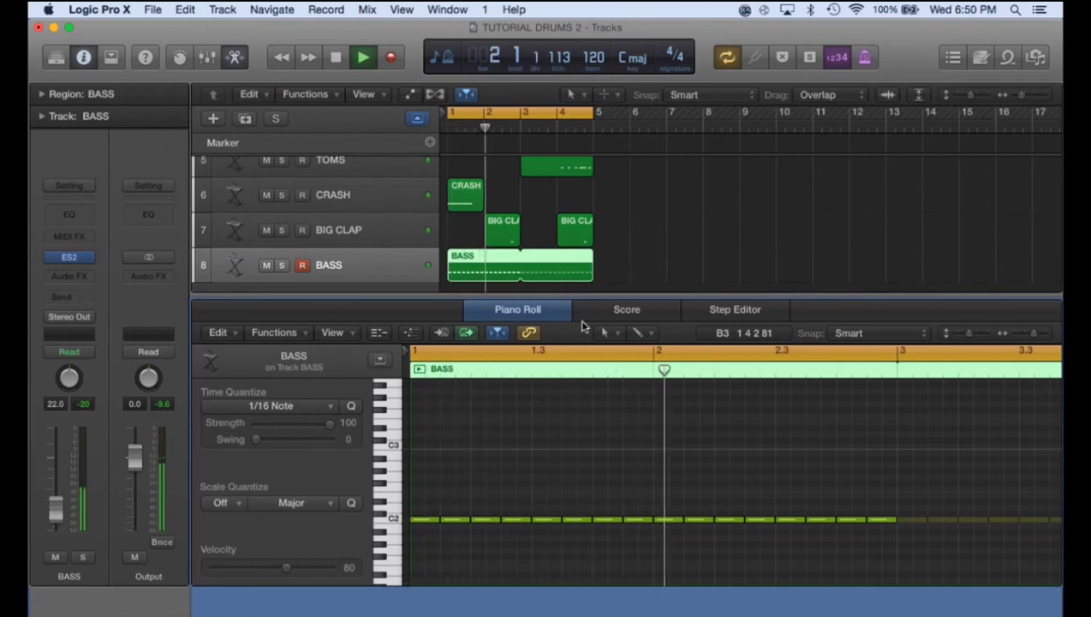
pyautogui.press('space')
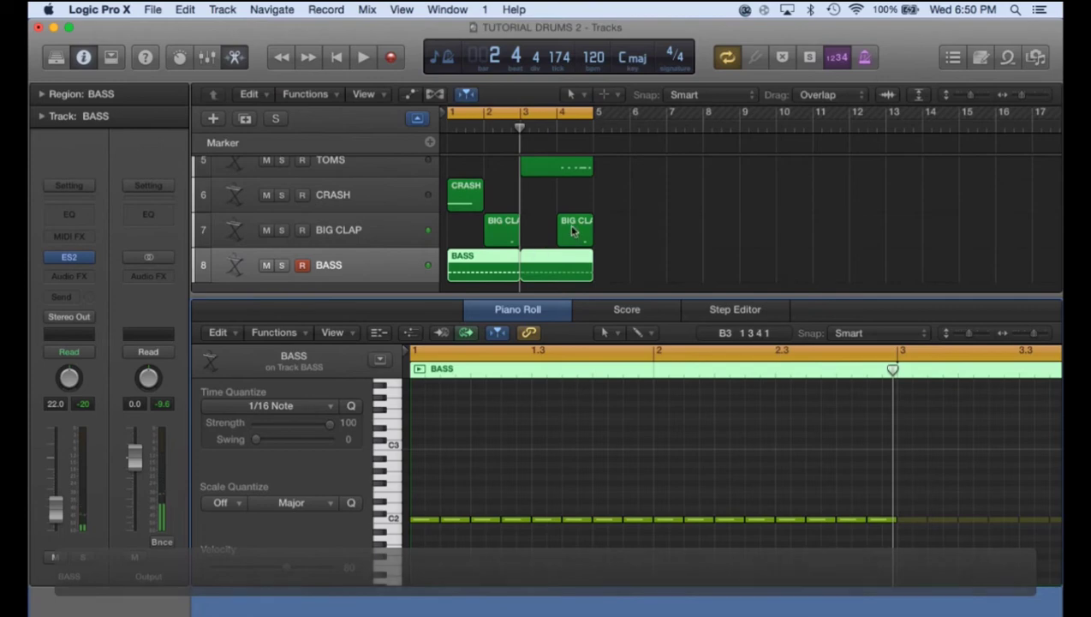
pyautogui.scroll(-1, 572, 231)
# Select the second group of four C2 notes and move them a few semitones lower
pyautogui.click(579, 473)
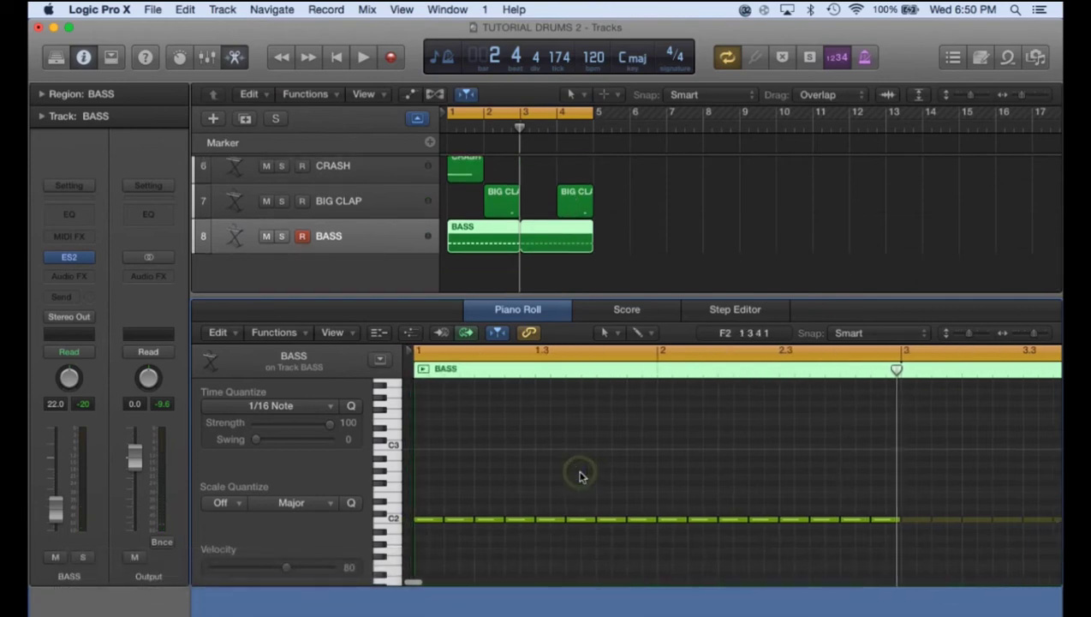
pyautogui.click(394, 520)
pyautogui.click(505, 490)
pyautogui.moveTo(538, 497); pyautogui.dragTo(552, 518)
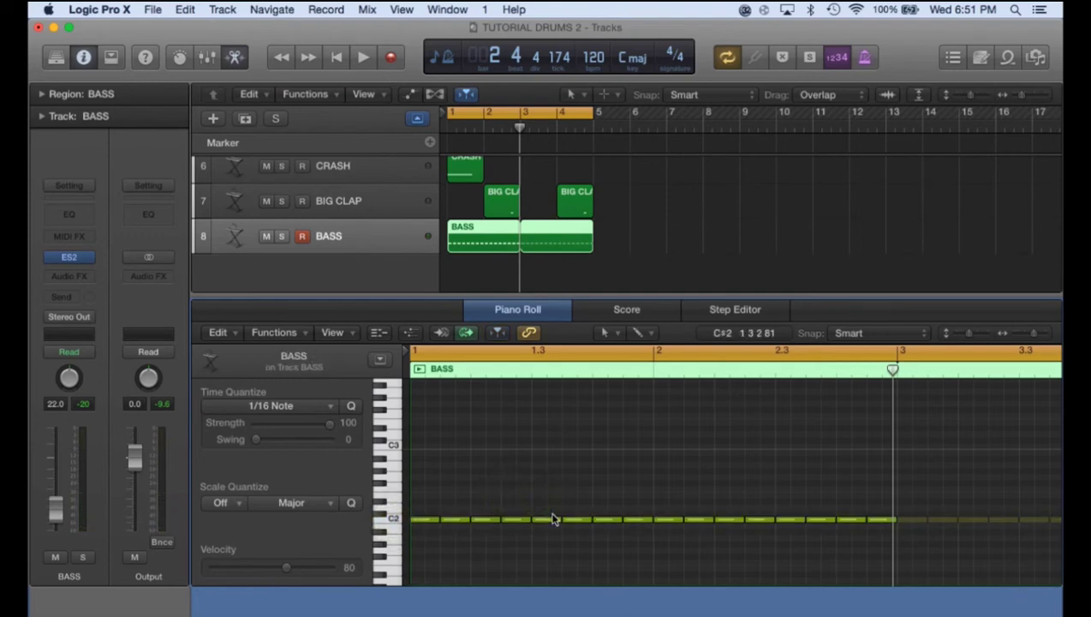
pyautogui.moveTo(550, 509); pyautogui.dragTo(623, 541)
pyautogui.moveTo(548, 524); pyautogui.dragTo(547, 542)
# Select the last eight C2 notes and play the reshaped bass line from the start
pyautogui.moveTo(662, 500); pyautogui.dragTo(882, 495)
pyautogui.press('Return')
pyautogui.press('space')
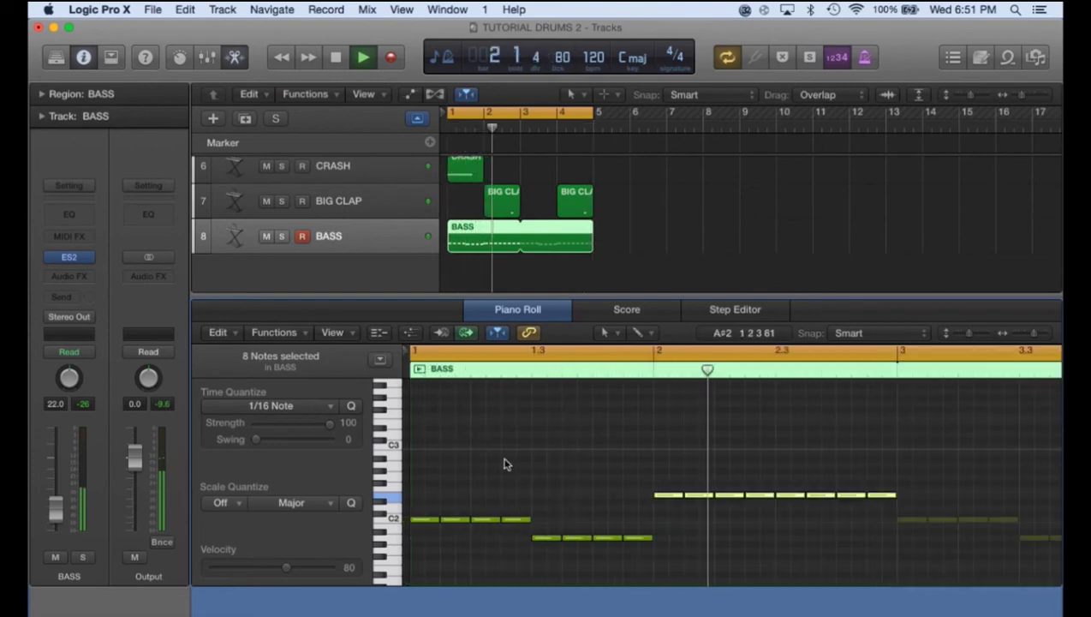
pyautogui.click(558, 448)
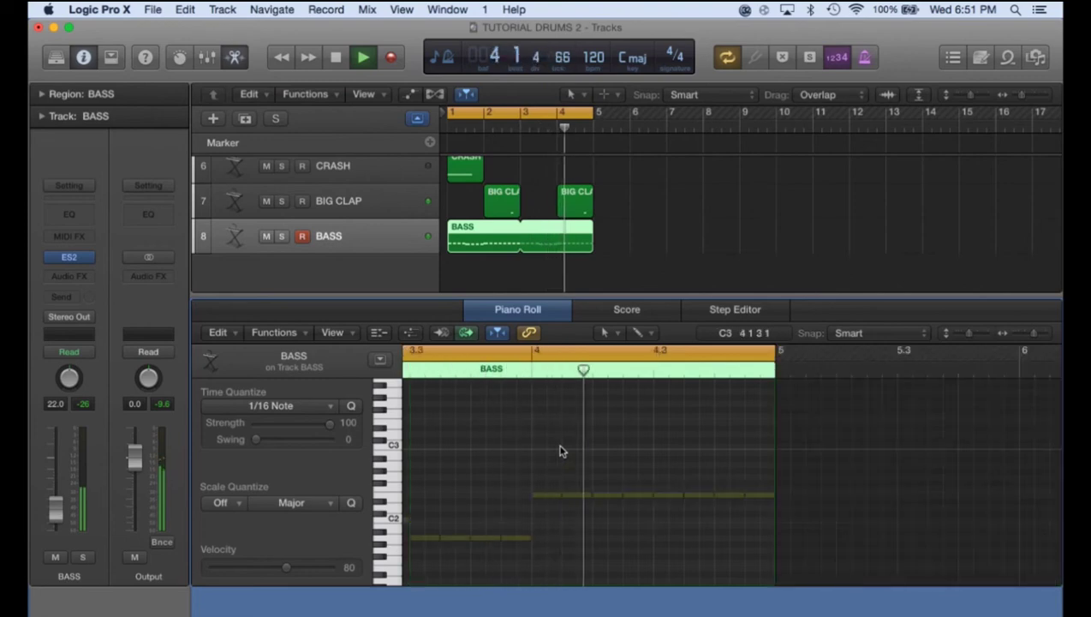
pyautogui.press('space')
pyautogui.press('Return')
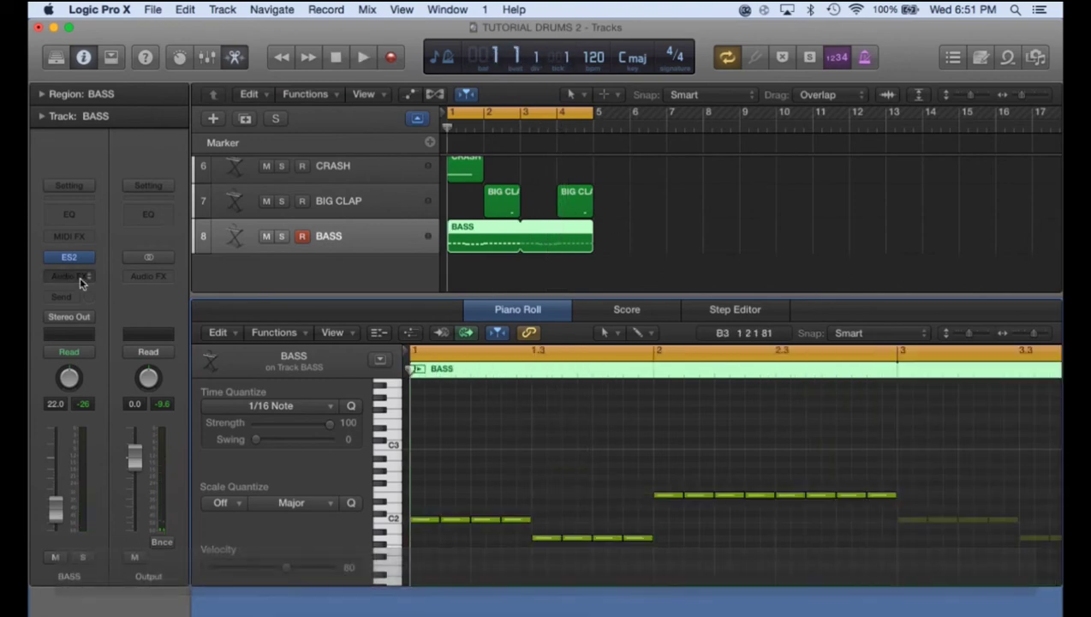
# Insert a Channel EQ on BASS and enable its low cut at 30 Hz
pyautogui.click(77, 216)
pyautogui.press('space')
pyautogui.moveTo(353, 69); pyautogui.dragTo(518, 169)
pyautogui.click(284, 235)
pyautogui.press('space')
pyautogui.click(287, 440)
pyautogui.moveTo(278, 441); pyautogui.dragTo(277, 433)
pyautogui.press('space')
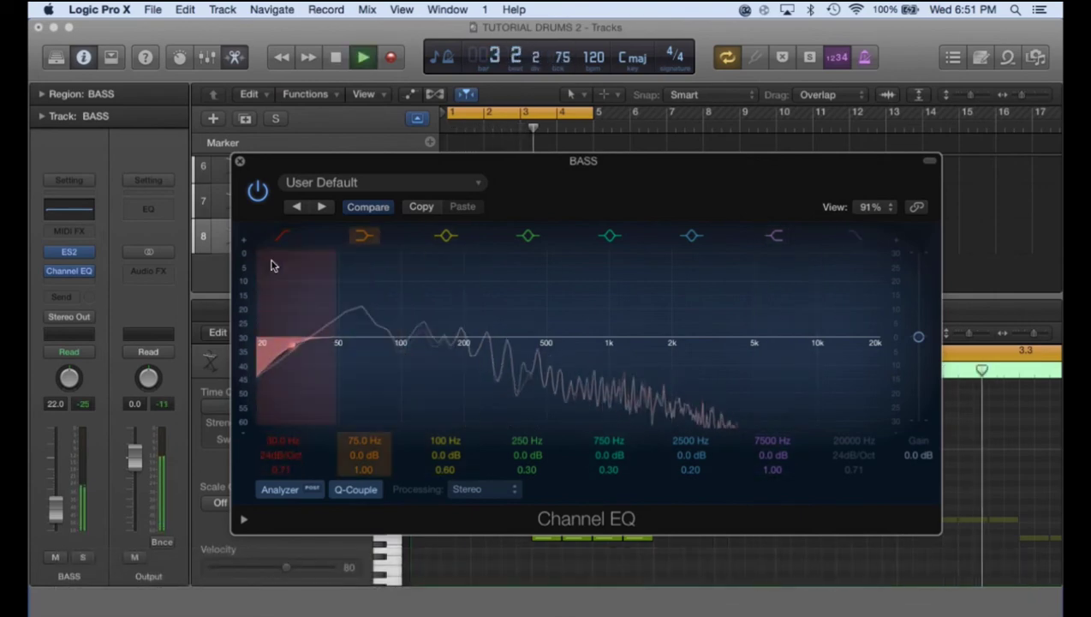
pyautogui.press('space')
# Enable the EQ high cut with a gentle 6dB/Oct slope at 8100 Hz
pyautogui.moveTo(243, 321); pyautogui.dragTo(242, 255)
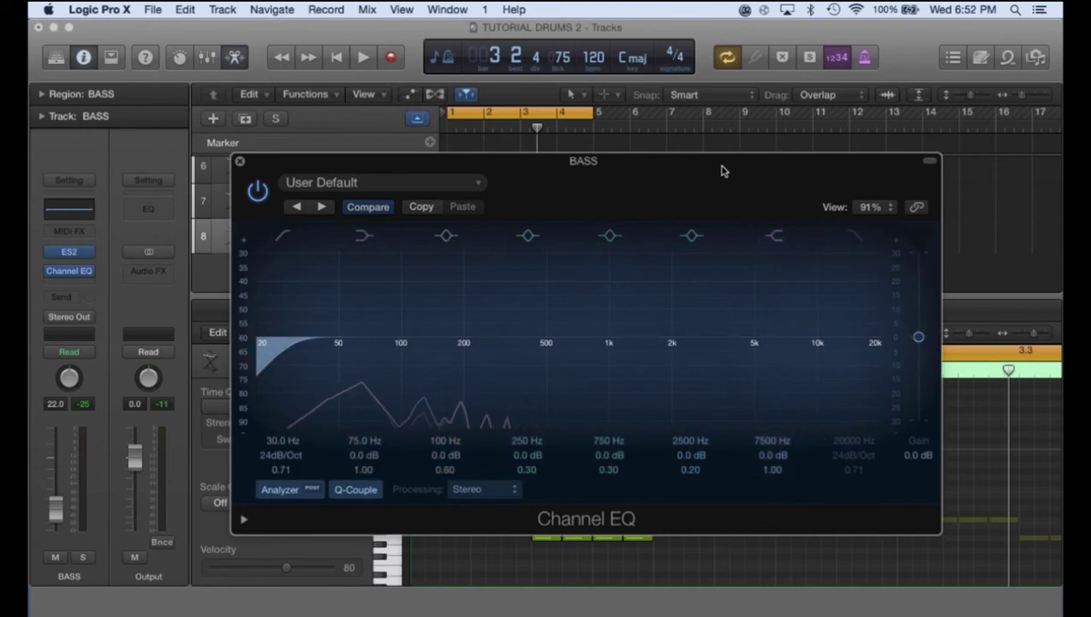
pyautogui.moveTo(722, 169); pyautogui.dragTo(682, 122)
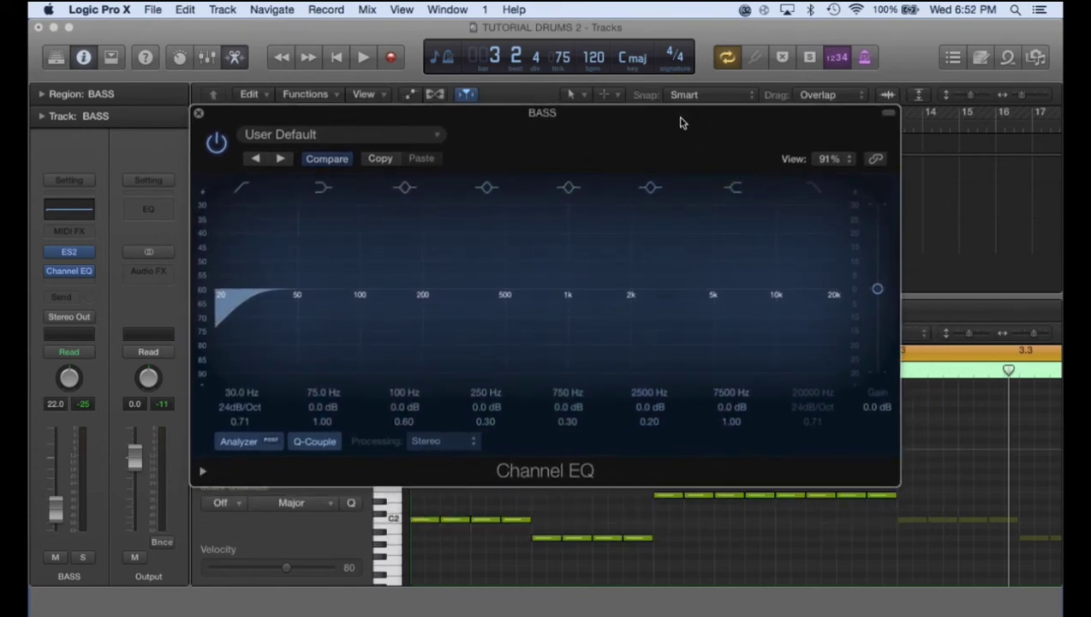
pyautogui.press('space')
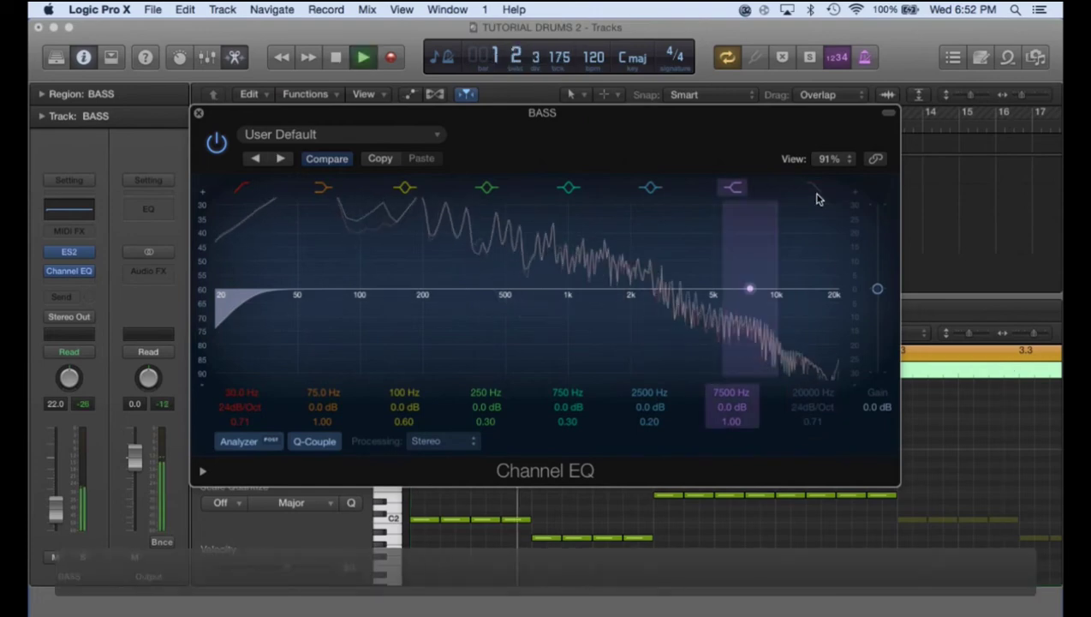
pyautogui.click(812, 192)
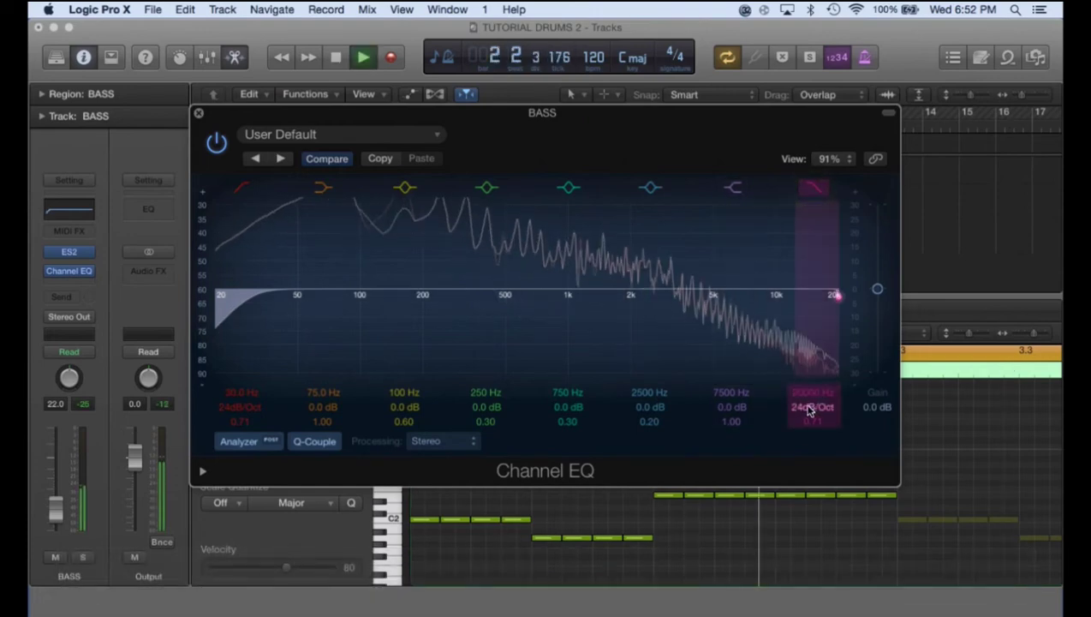
pyautogui.moveTo(811, 408)
pyautogui.mouseDown()
pyautogui.moveTo(807, 439)
pyautogui.moveTo(818, 400)
pyautogui.mouseUp()
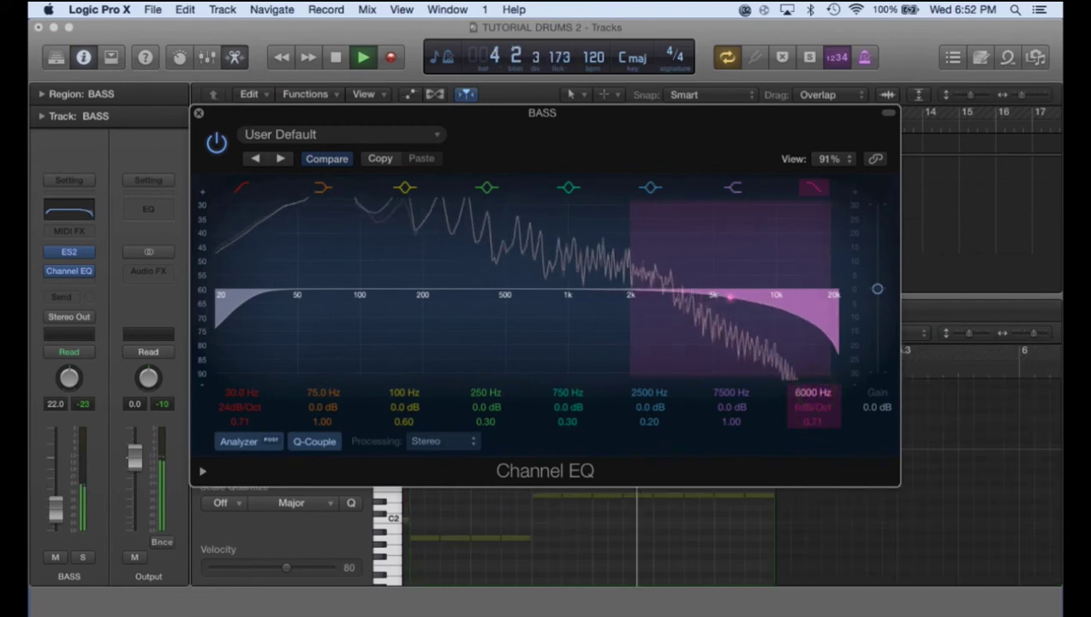
pyautogui.click(814, 187)
pyautogui.click(814, 188)
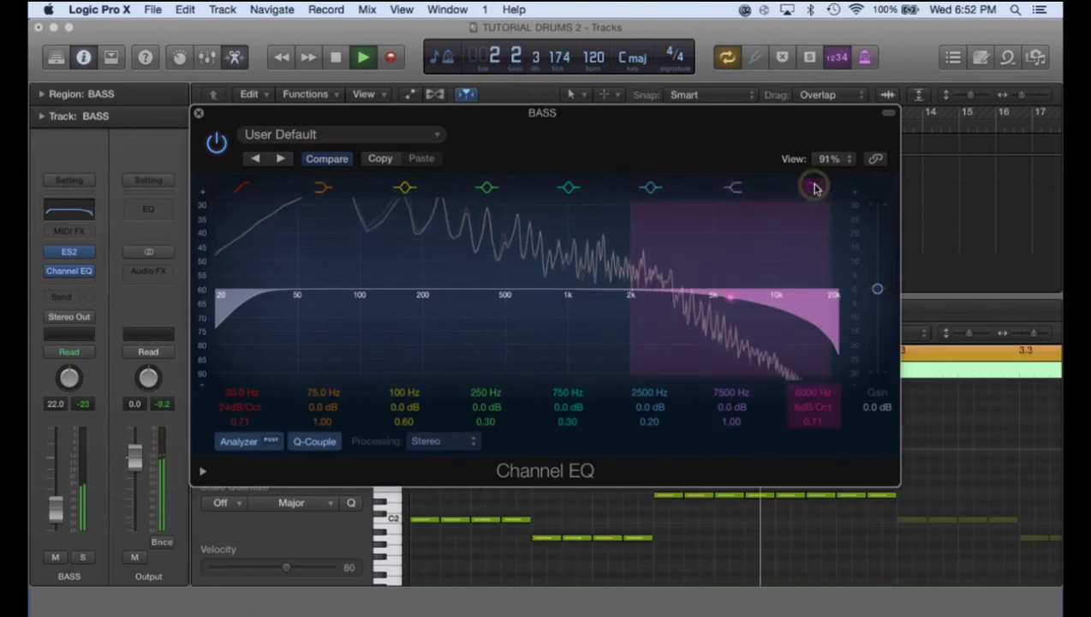
pyautogui.moveTo(813, 393); pyautogui.dragTo(814, 375)
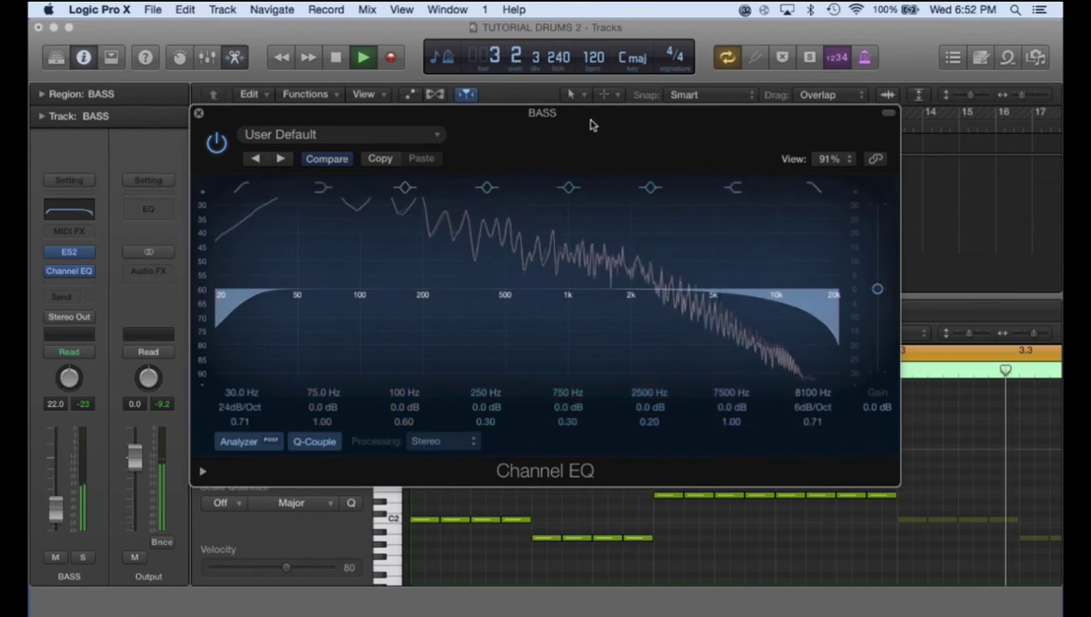
pyautogui.press('space')
# Close the BASS track's Channel EQ plug-in window
pyautogui.click(197, 113)
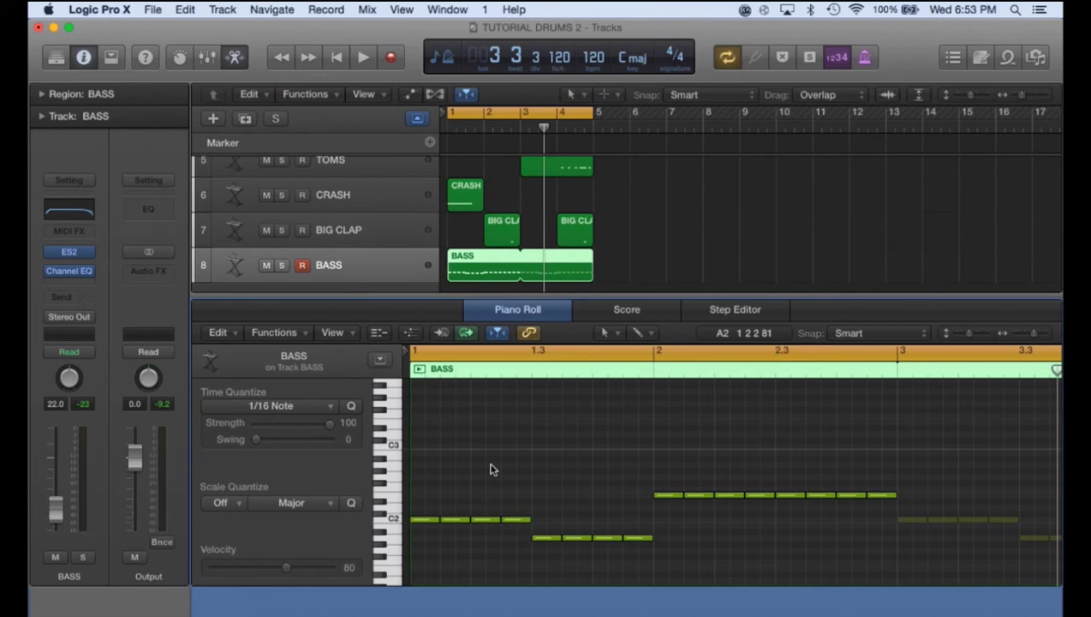
# View the KICK and BASS regions' notes in the Piano Roll
pyautogui.click(460, 467)
pyautogui.click(462, 223)
pyautogui.scroll(-2, 459, 233)
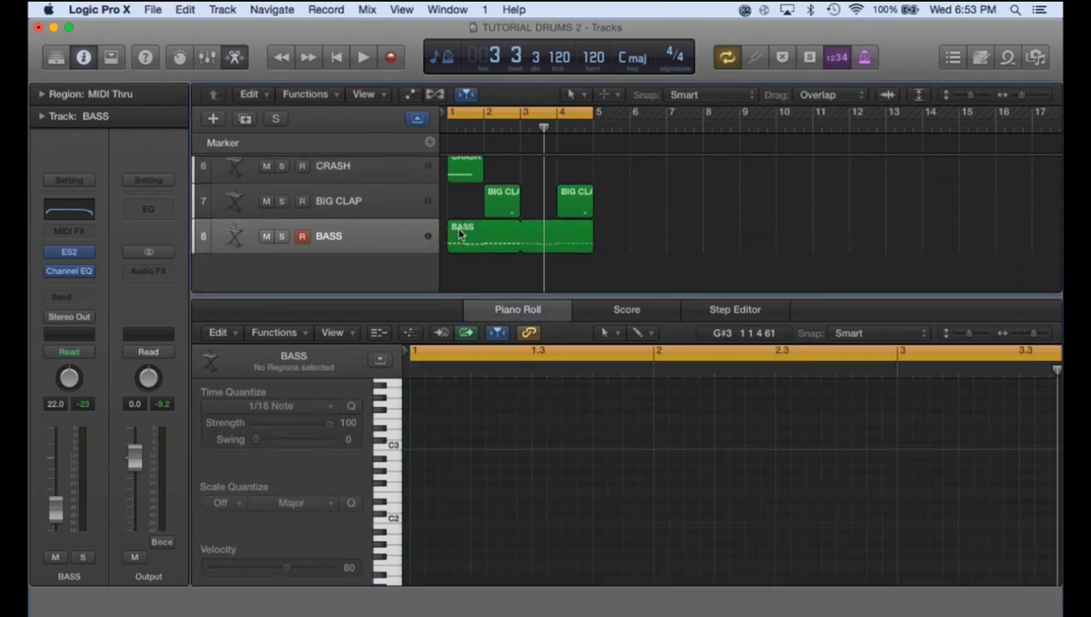
pyautogui.scroll(5, 459, 233)
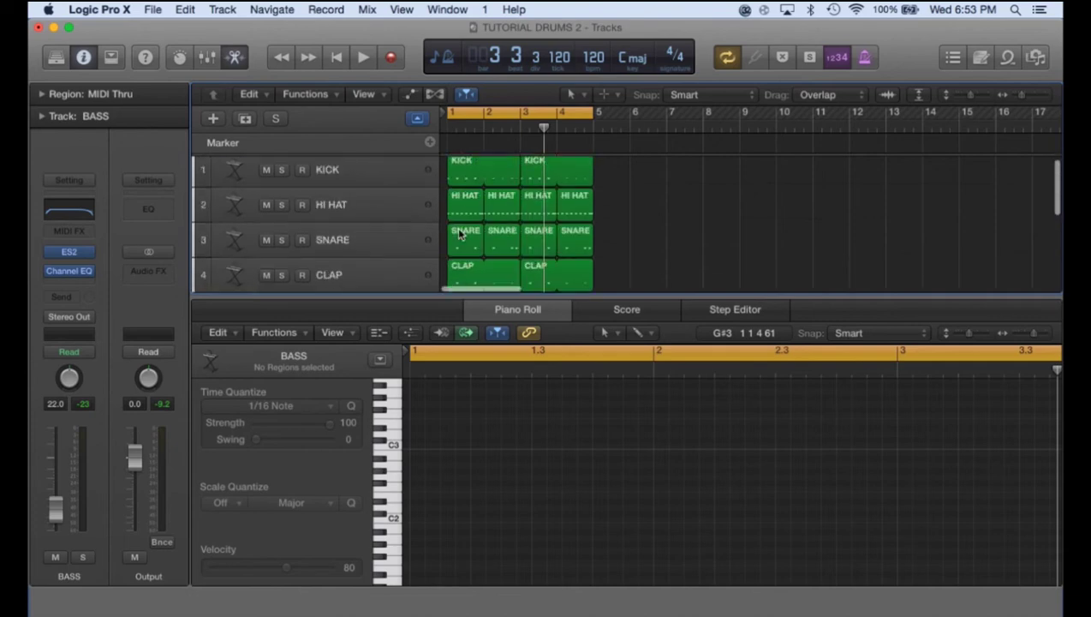
pyautogui.click(369, 171)
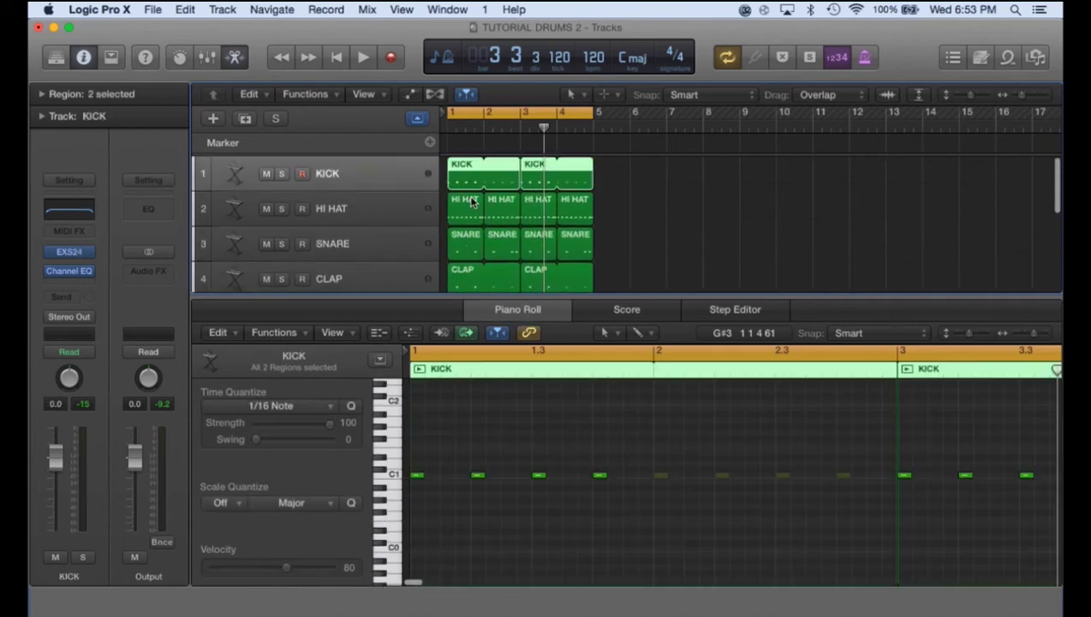
pyautogui.click(621, 192)
pyautogui.scroll(-5, 470, 238)
pyautogui.click(473, 243)
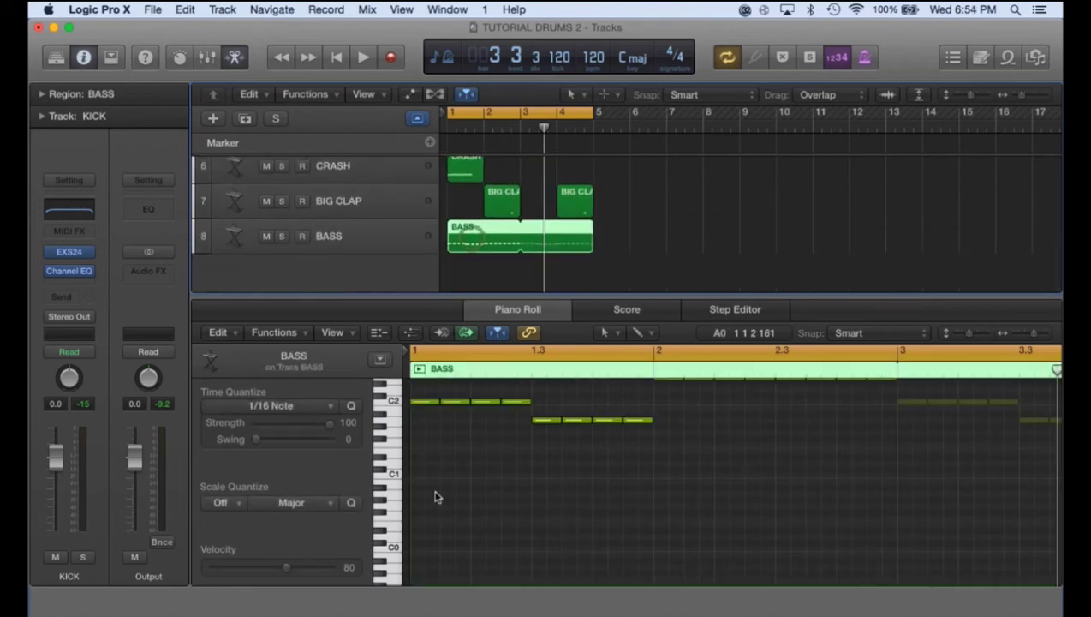
pyautogui.scroll(4, 435, 495)
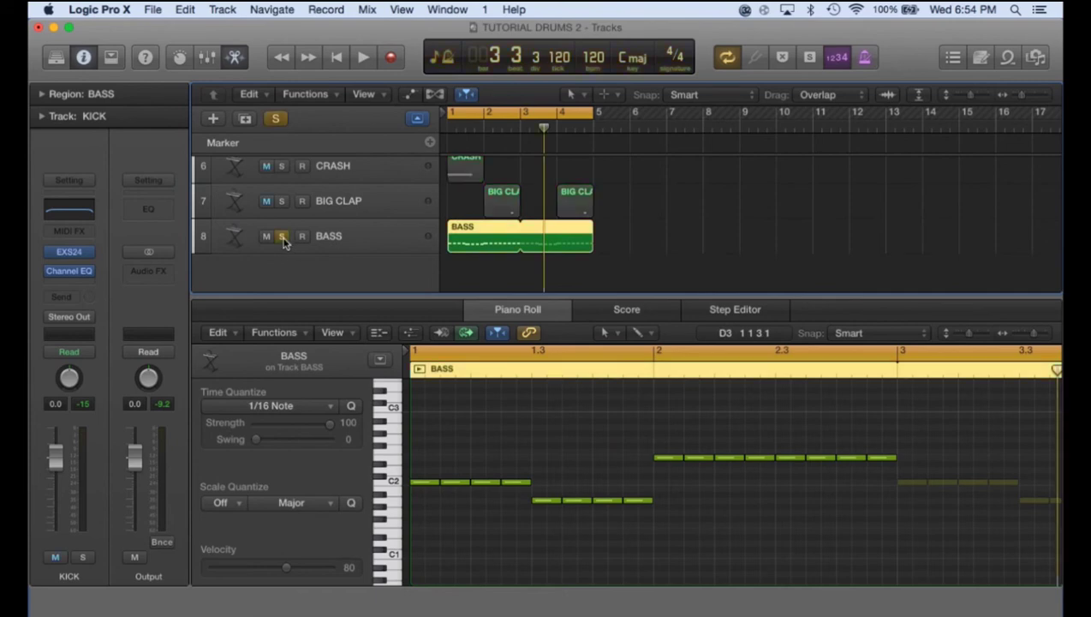
pyautogui.scroll(5, 282, 239)
# Solo BASS, start playback, and open the KICK and BASS Channel EQ windows
pyautogui.click(281, 173)
pyautogui.scroll(-5, 408, 204)
pyautogui.press('space')
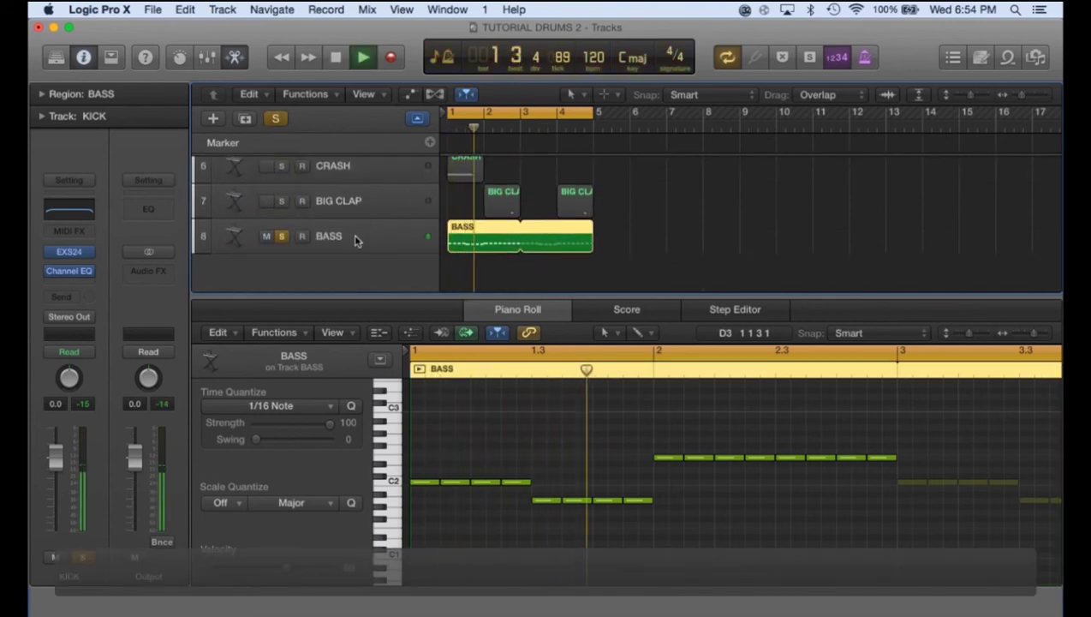
pyautogui.click(353, 236)
pyautogui.scroll(5, 353, 236)
pyautogui.click(338, 174)
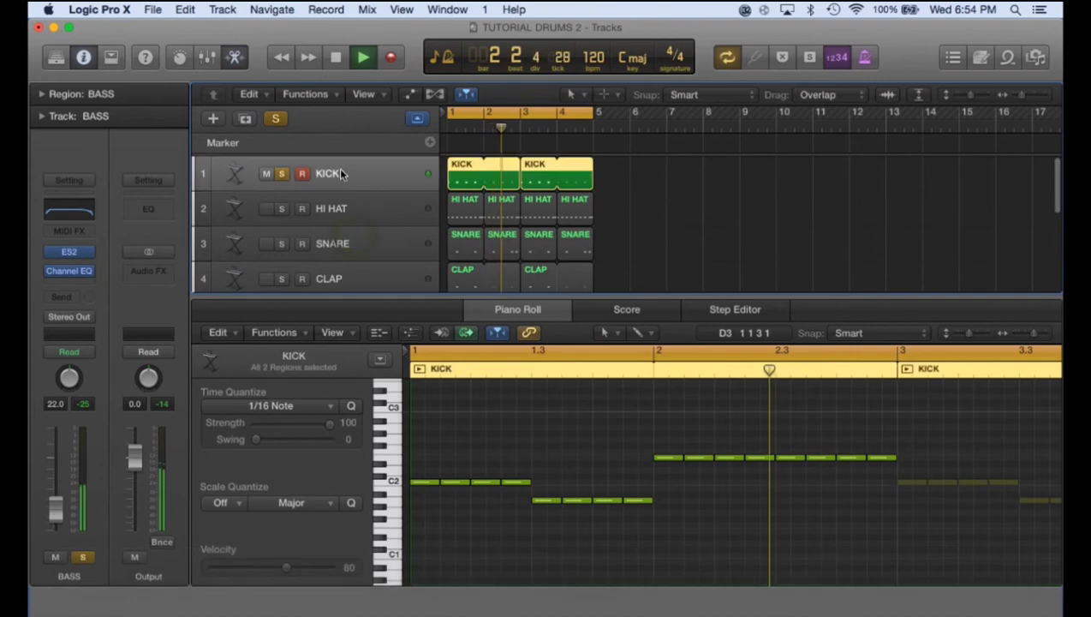
pyautogui.click(55, 214)
pyautogui.moveTo(360, 187); pyautogui.dragTo(565, 194)
pyautogui.scroll(-5, 372, 240)
pyautogui.click(372, 244)
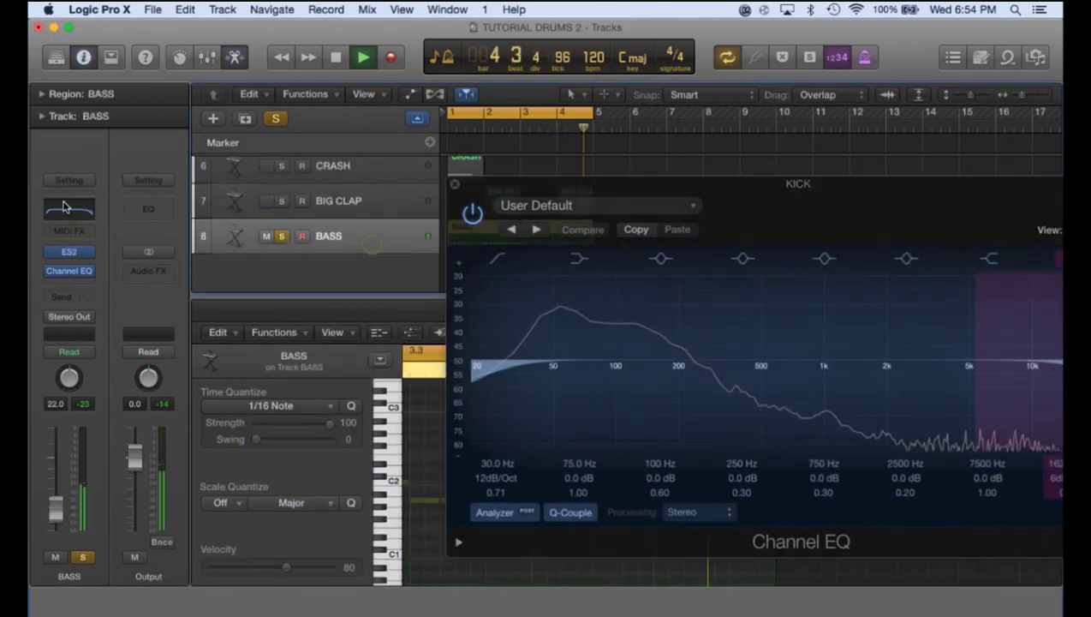
pyautogui.click(69, 208)
# Resize and arrange the BASS and KICK EQ windows side by side, then stop playback
pyautogui.moveTo(610, 105); pyautogui.dragTo(448, 83)
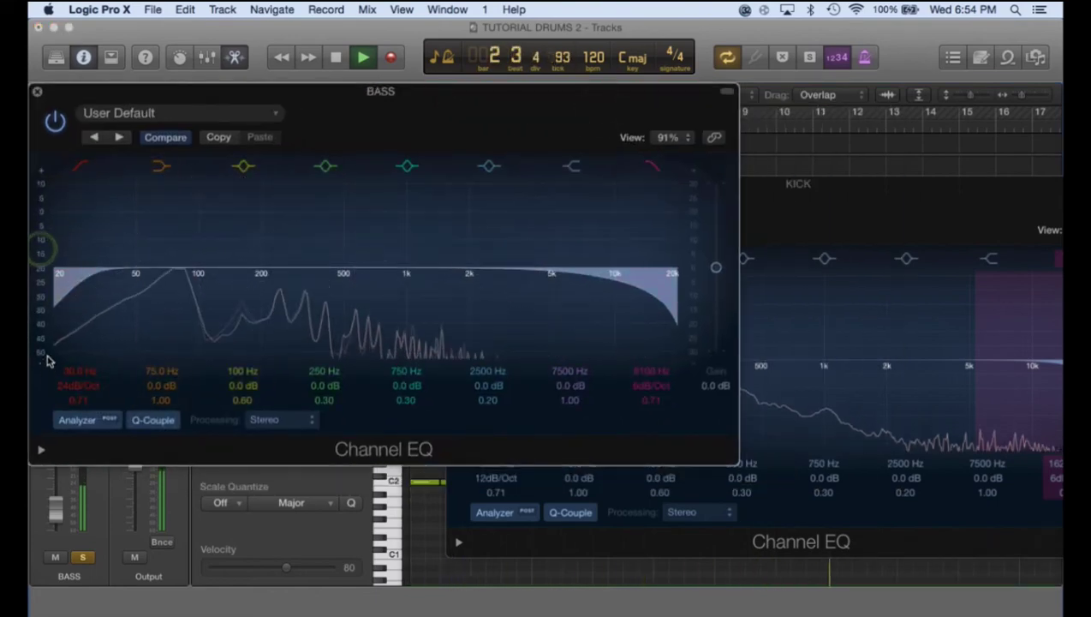
pyautogui.moveTo(503, 403); pyautogui.dragTo(506, 392)
pyautogui.moveTo(738, 191); pyautogui.dragTo(524, 170)
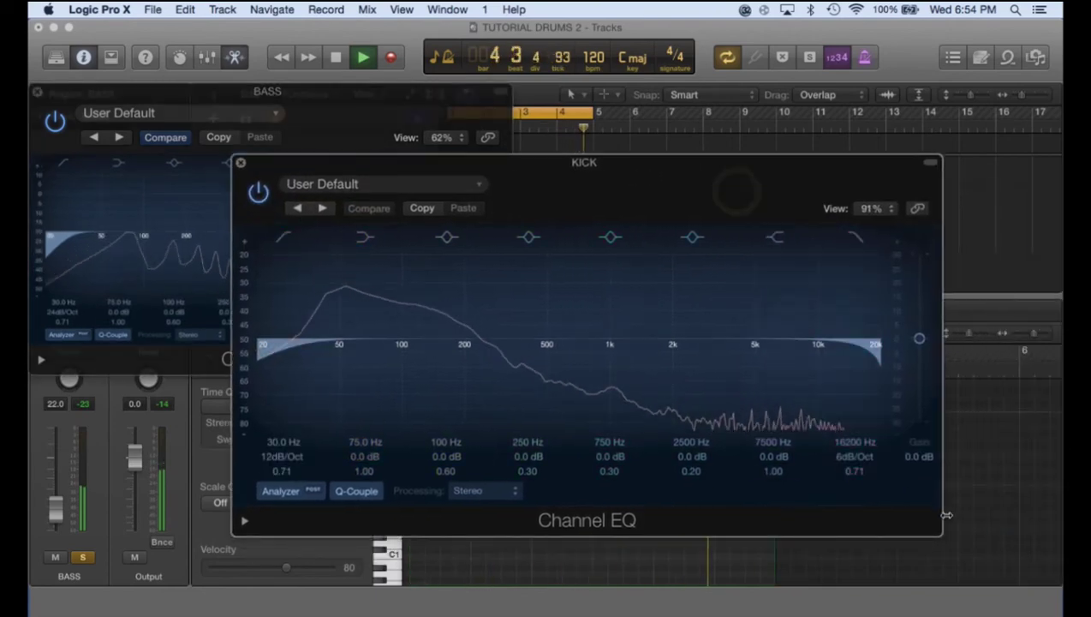
pyautogui.moveTo(939, 532); pyautogui.dragTo(658, 404)
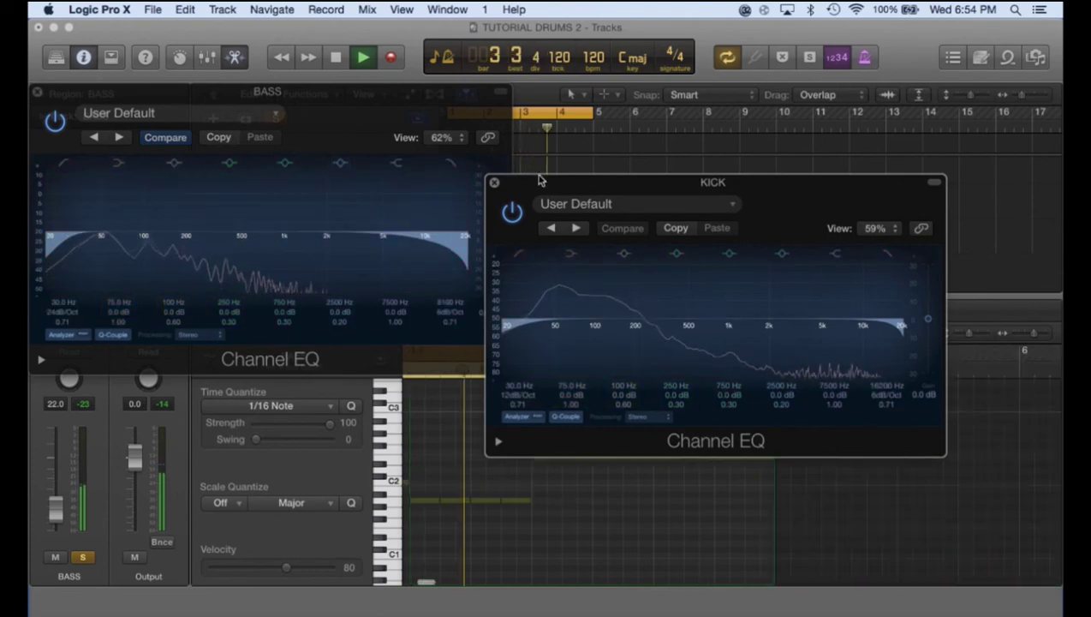
pyautogui.press('space')
# Close both EQ windows, unsolo BASS, and solo and select the KICK track
pyautogui.click(495, 187)
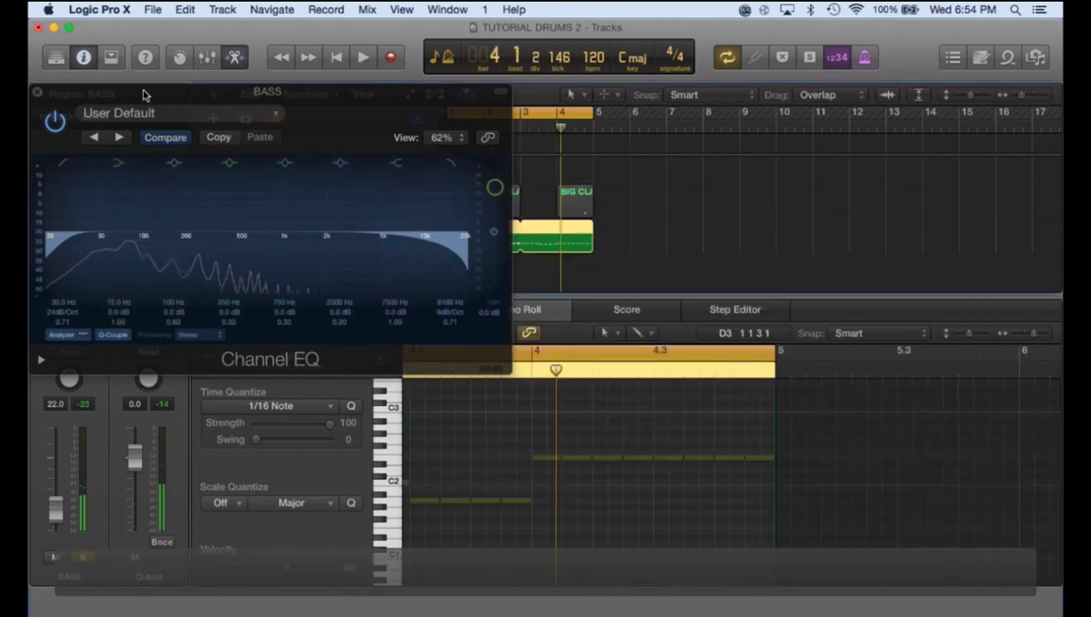
pyautogui.click(36, 91)
pyautogui.click(626, 245)
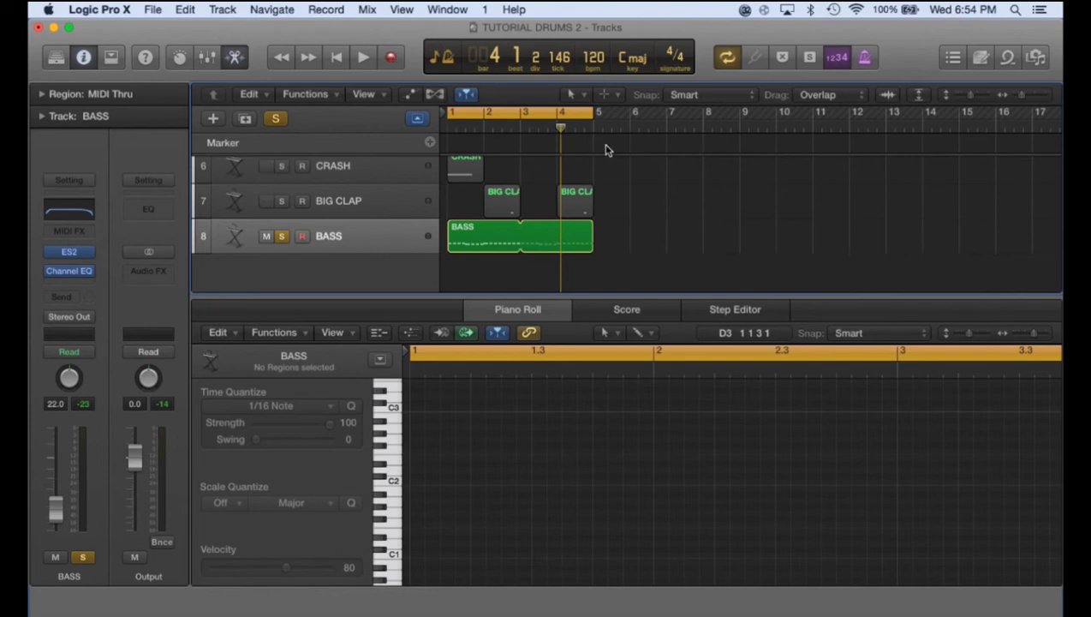
pyautogui.click(283, 237)
pyautogui.scroll(5, 395, 213)
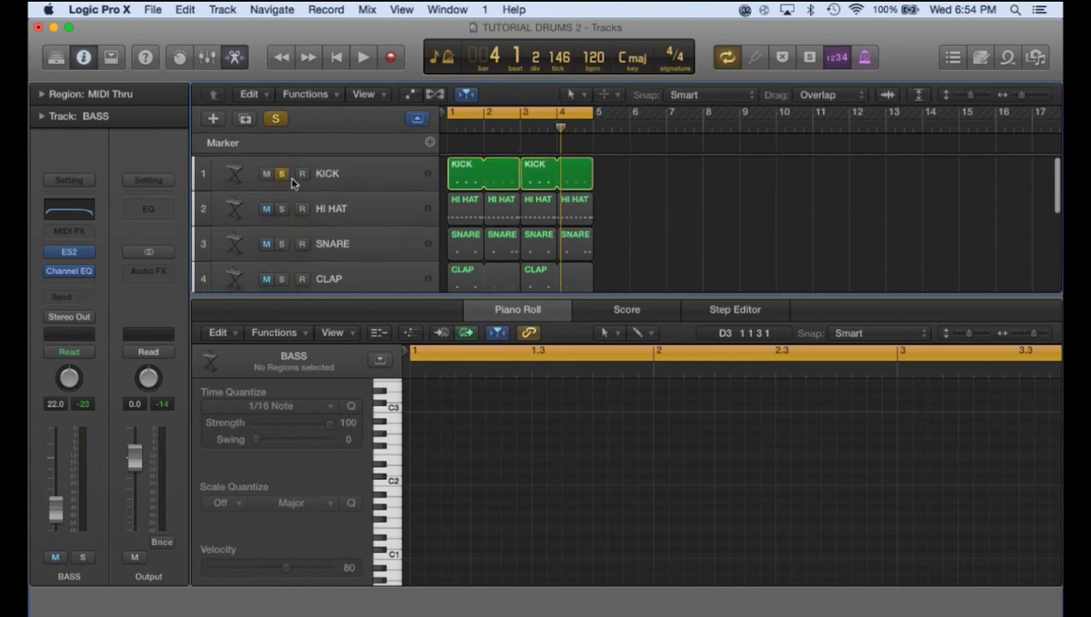
pyautogui.click(281, 174)
pyautogui.click(353, 177)
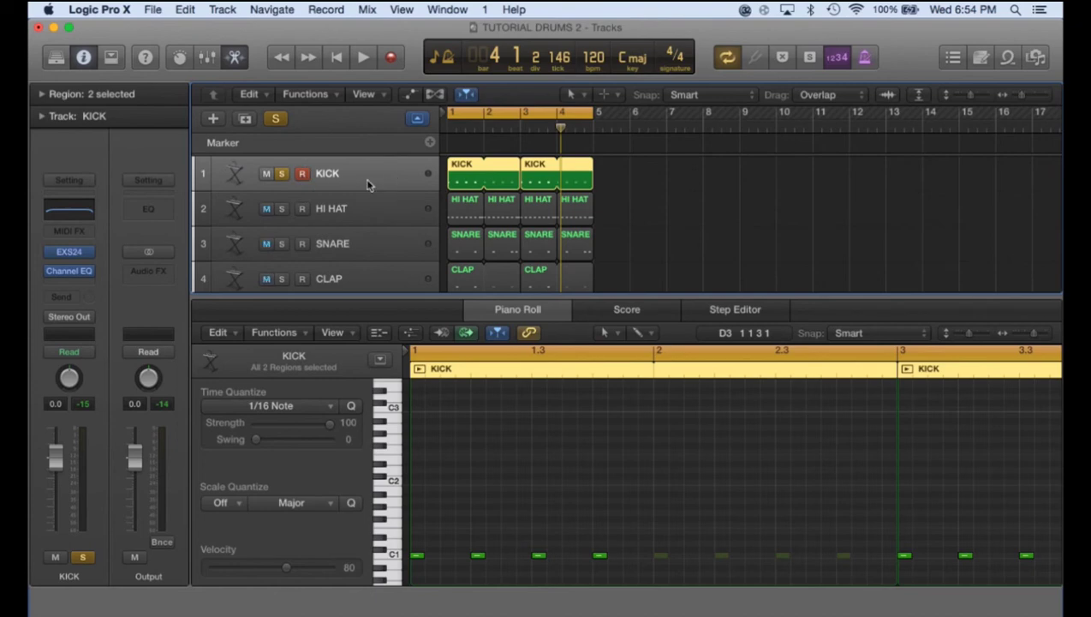
# Duplicate the KICK track, name the copy SIDECHAIN, and select its two regions
pyautogui.press('super+d')
pyautogui.doubleClick(340, 210)
pyautogui.write('SIDECHAIN')
pyautogui.press('Return')
pyautogui.moveTo(622, 203); pyautogui.dragTo(469, 208)
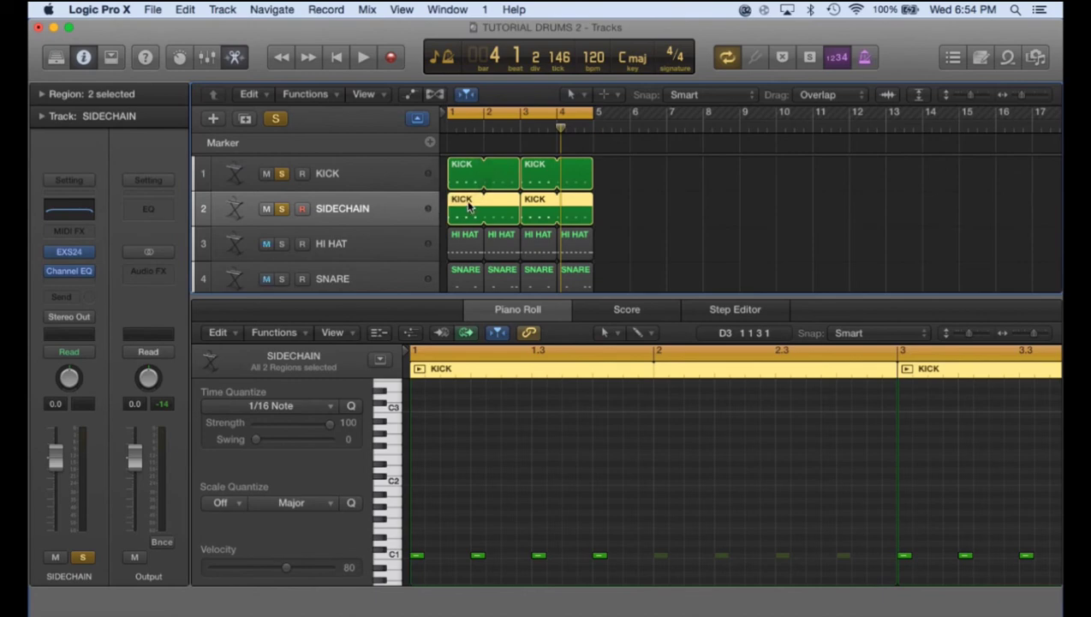
pyautogui.rightClick(468, 208)
# Rename the two selected SIDECHAIN regions to Sidechain
pyautogui.moveTo(595, 389)
pyautogui.click(662, 389)
pyautogui.write('Sidechain')
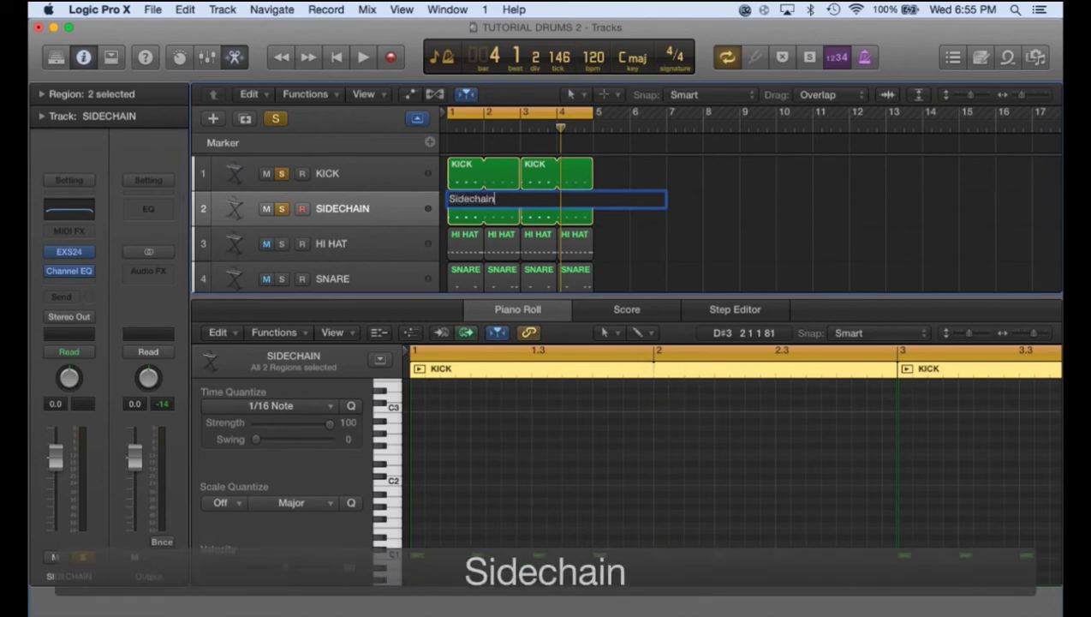
pyautogui.press('Return')
pyautogui.click(652, 209)
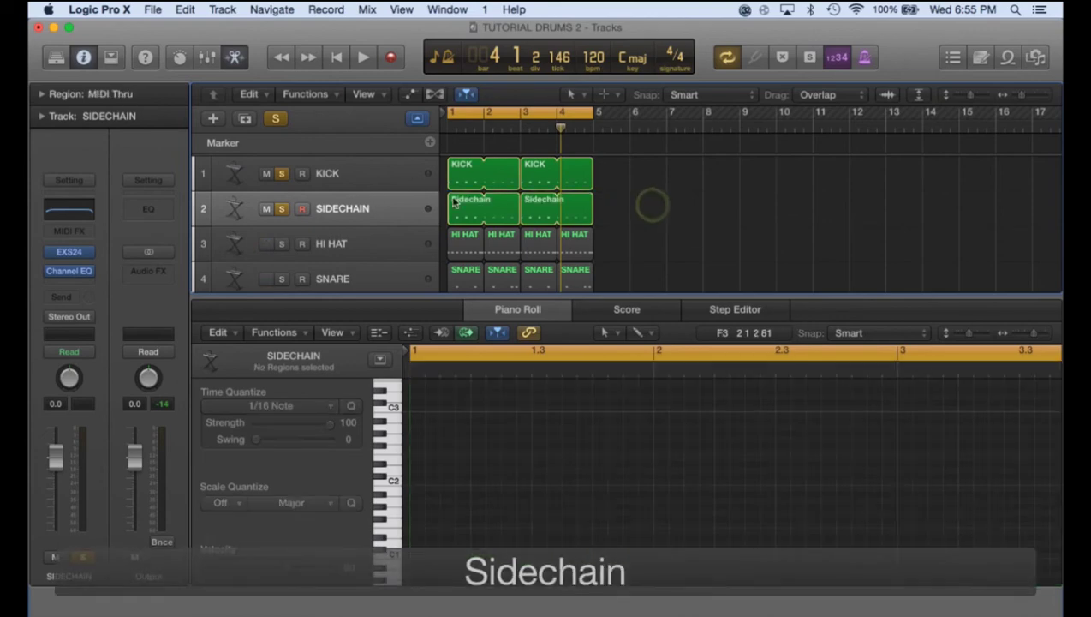
# Colour both Sidechain regions dark teal from the colour palette
pyautogui.click(397, 223)
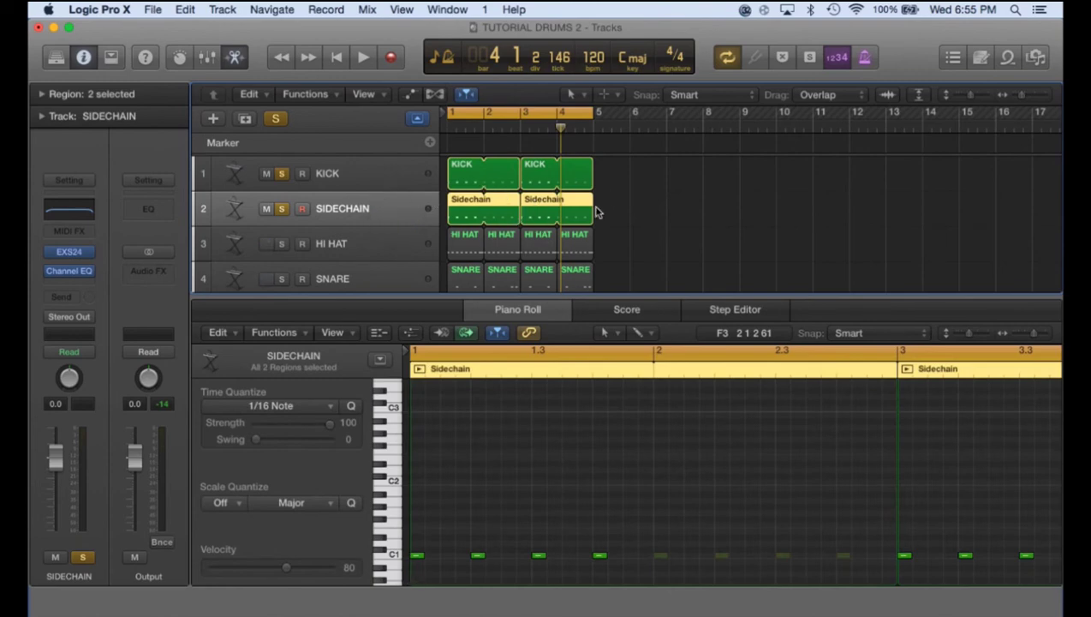
pyautogui.hotkey('alt', 'c')
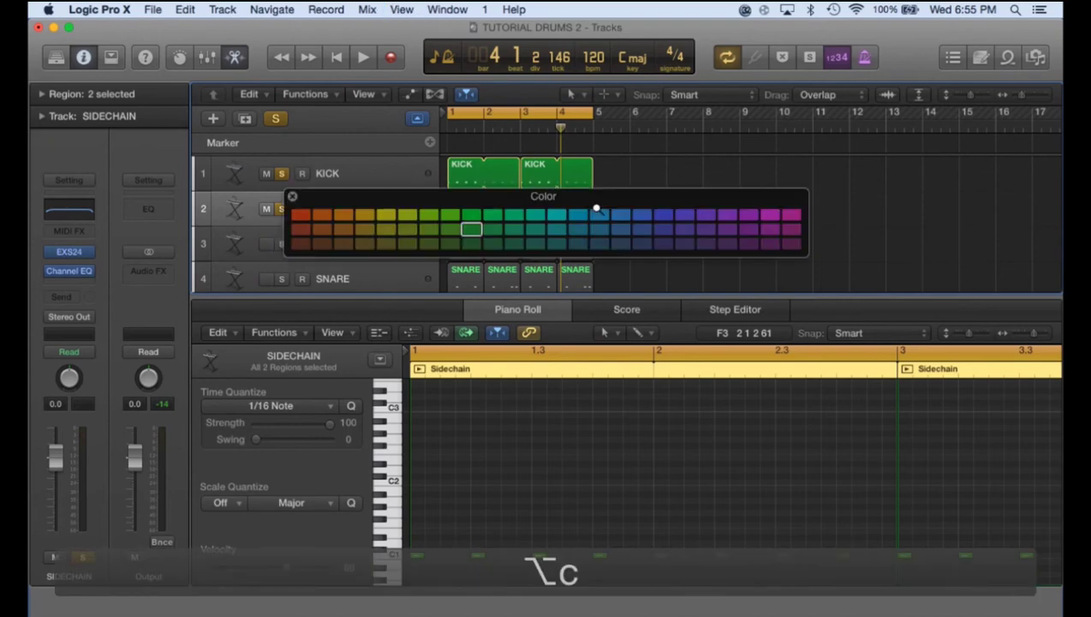
pyautogui.moveTo(624, 204); pyautogui.dragTo(629, 350)
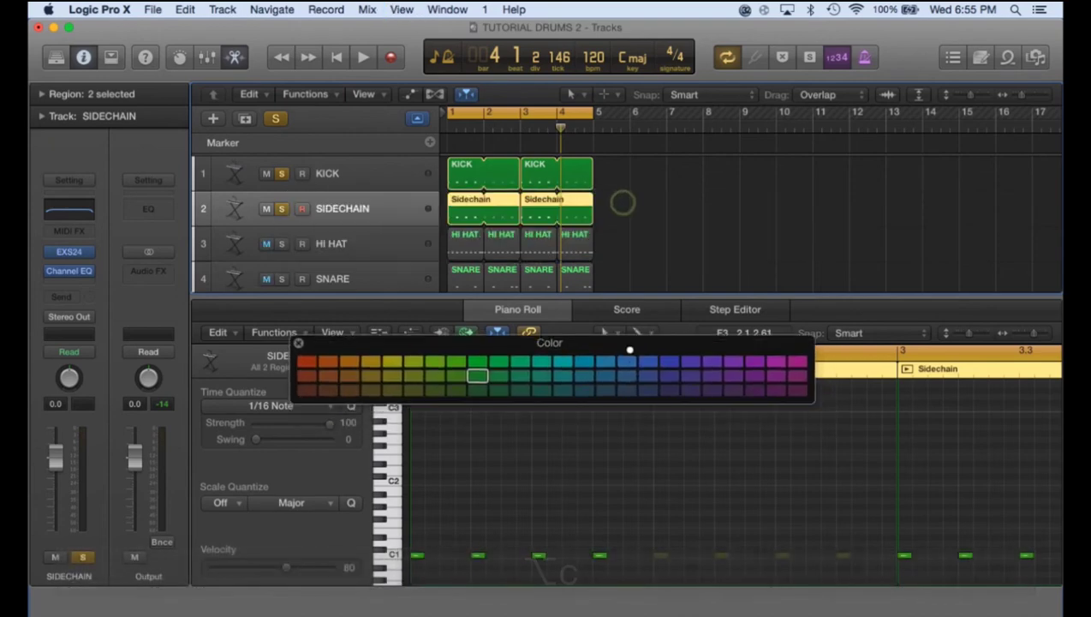
pyautogui.click(583, 390)
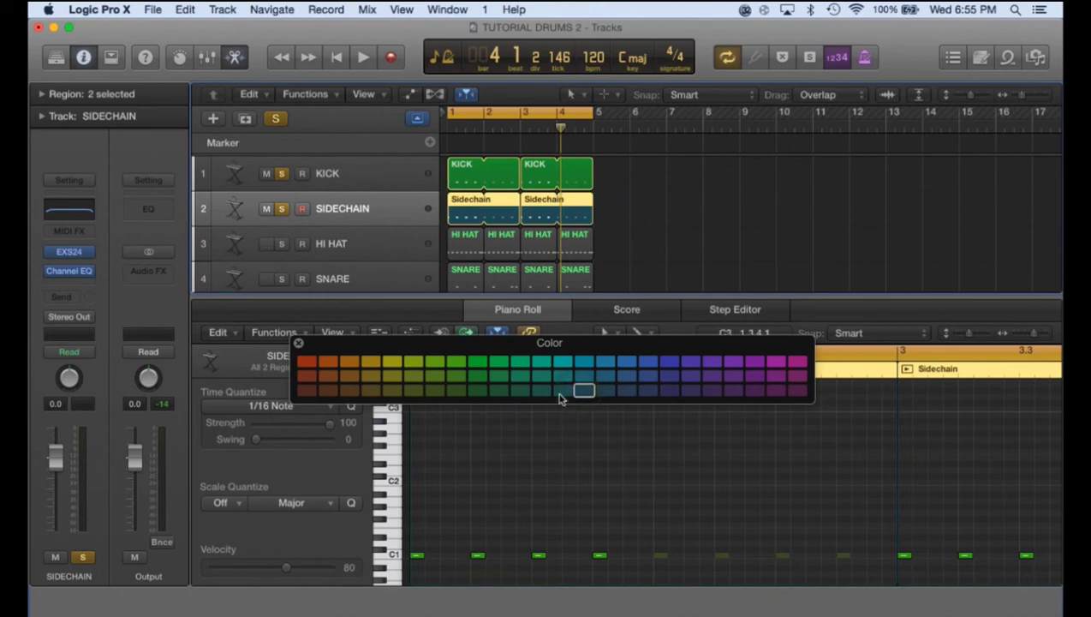
pyautogui.click(545, 392)
pyautogui.click(631, 221)
pyautogui.click(630, 221)
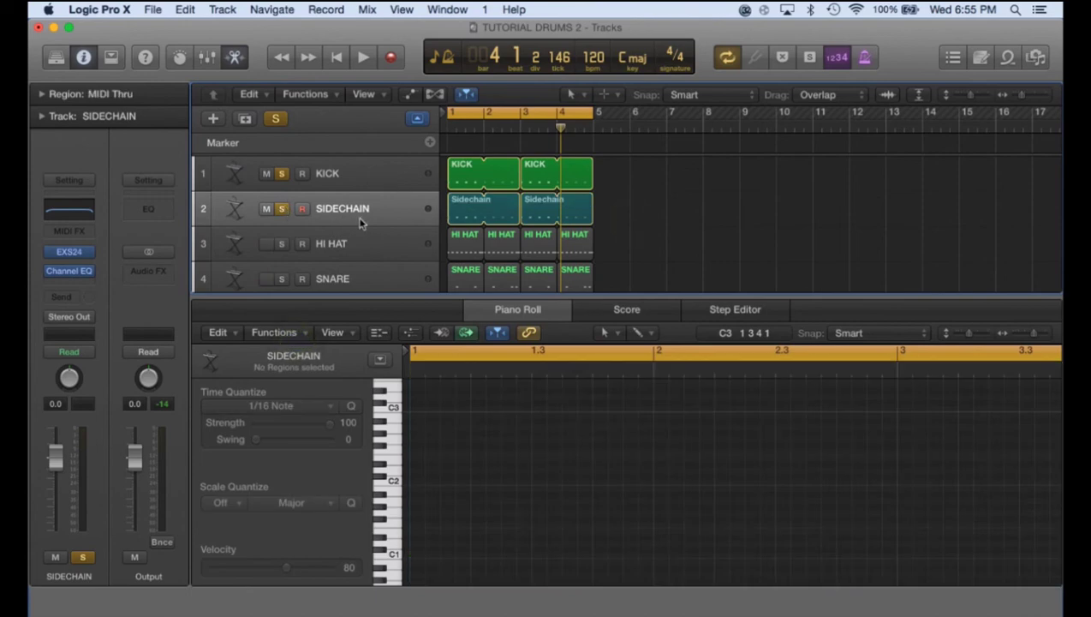
# Remove the Channel EQ from the SIDECHAIN channel strip
pyautogui.moveTo(94, 274)
pyautogui.click(91, 274)
pyautogui.click(81, 271)
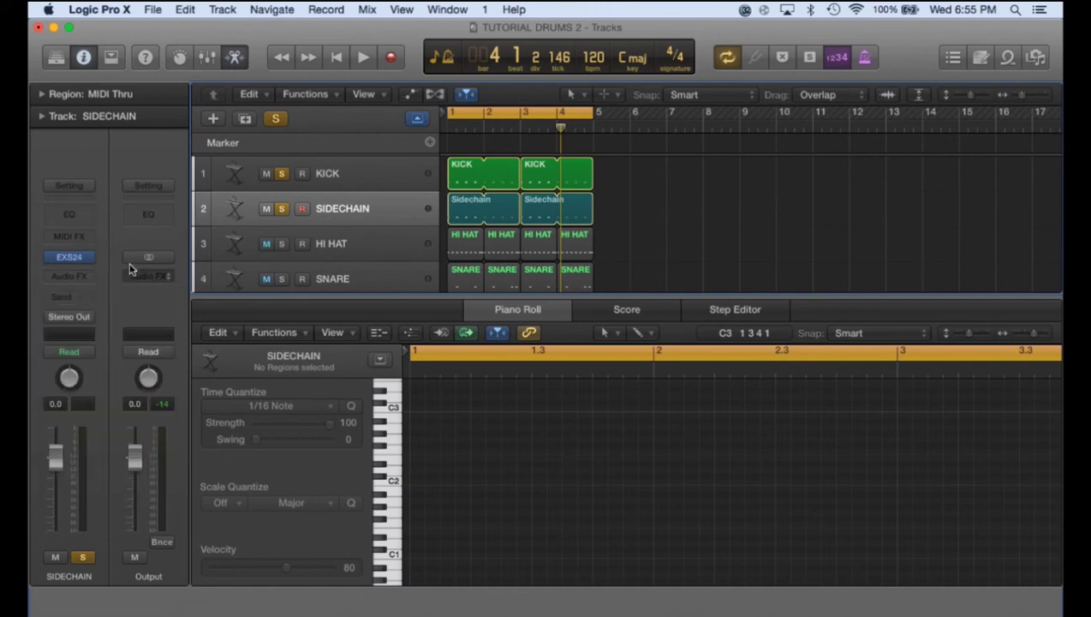
# Unsolo KICK, check playback, and set the SIDECHAIN track's output to Bus 10
pyautogui.moveTo(74, 254)
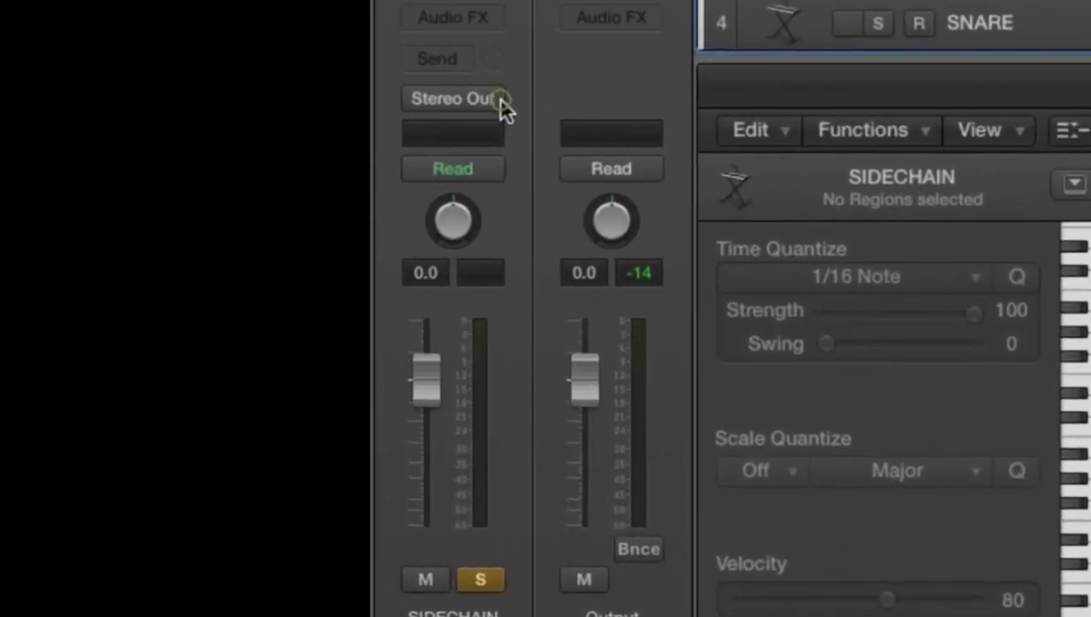
pyautogui.click(501, 100)
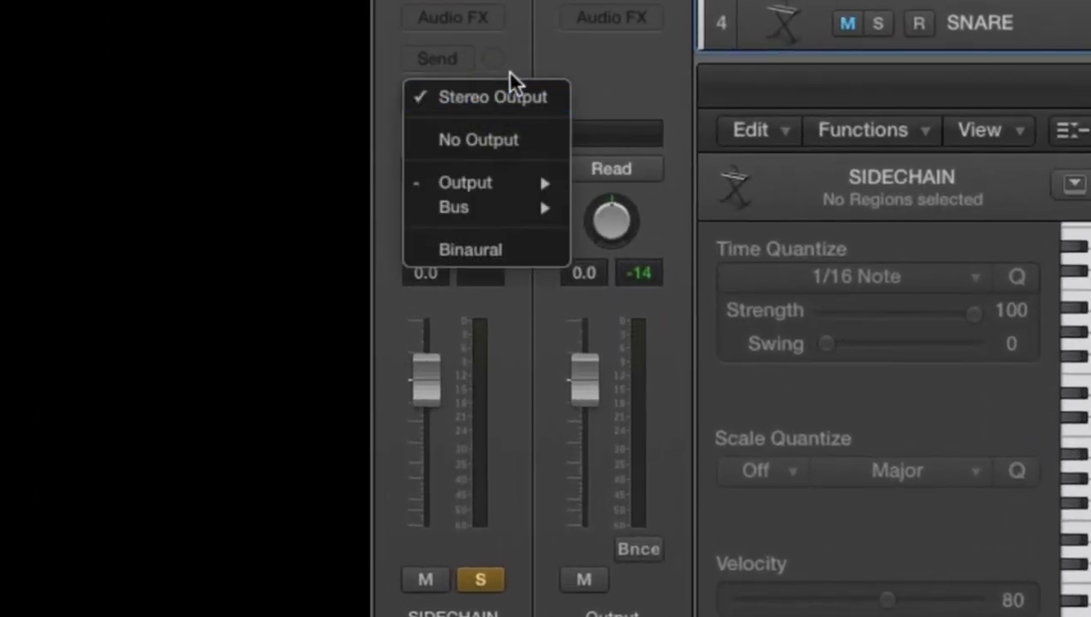
pyautogui.moveTo(492, 205)
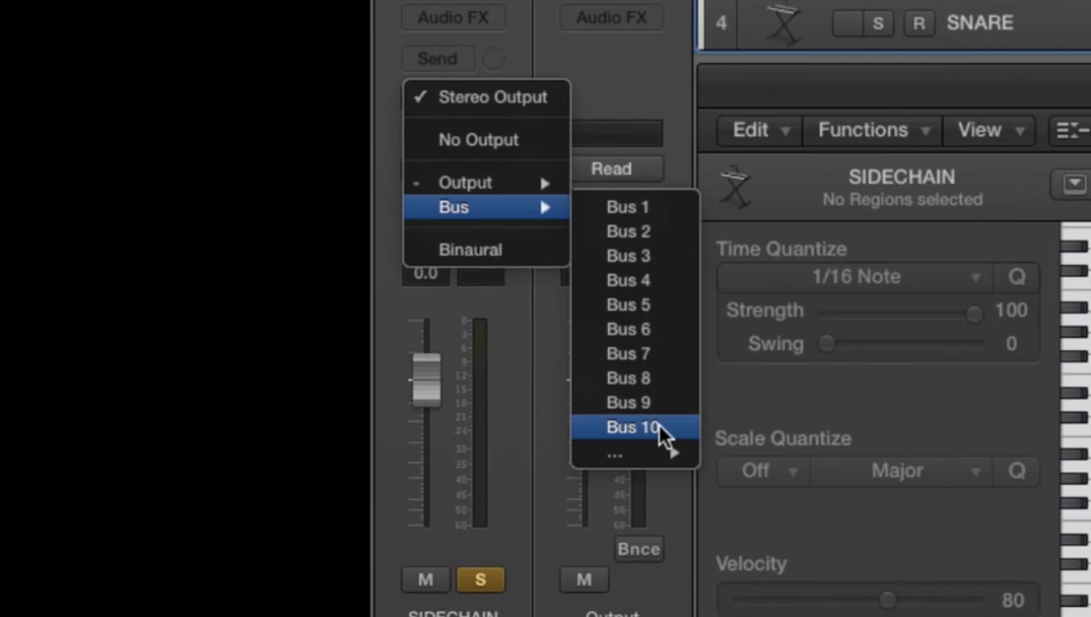
pyautogui.click(377, 134)
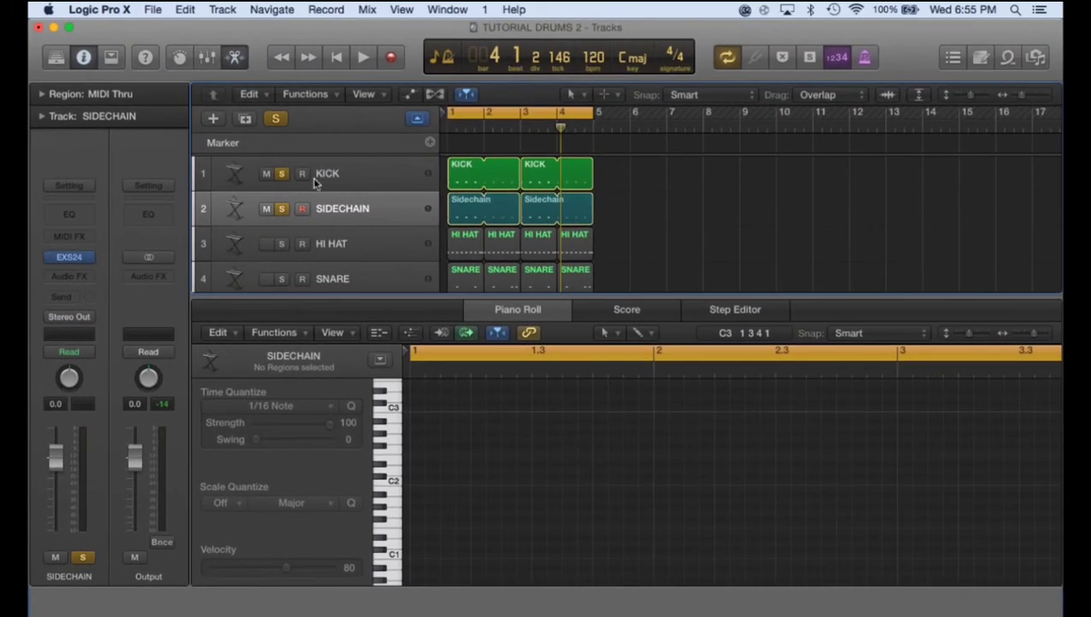
pyautogui.click(279, 174)
pyautogui.press('space')
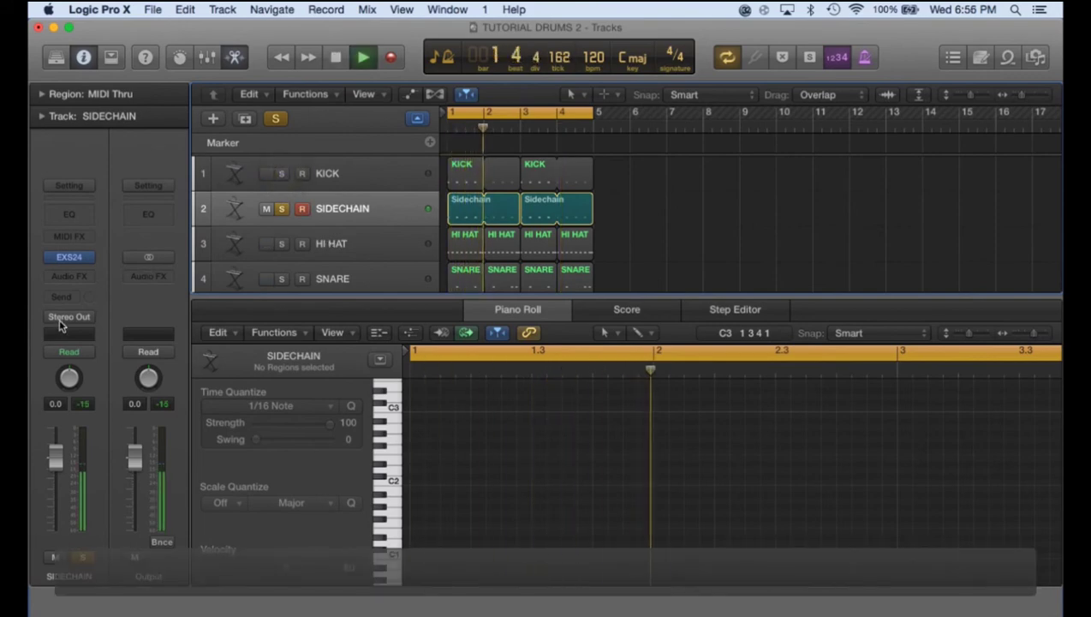
pyautogui.press('space')
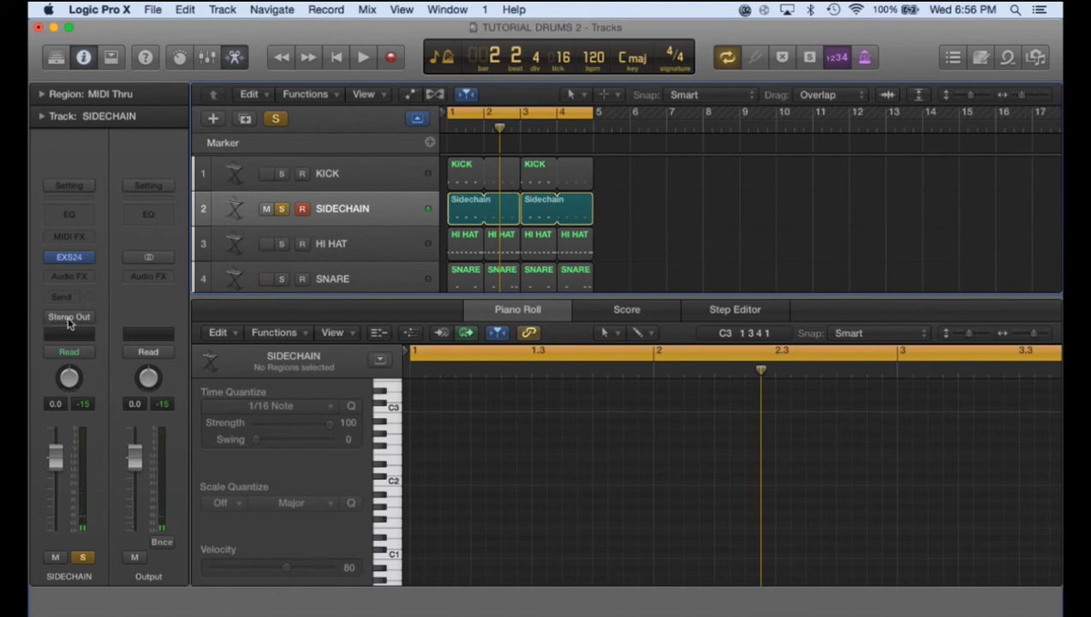
pyautogui.click(90, 317)
pyautogui.moveTo(115, 372)
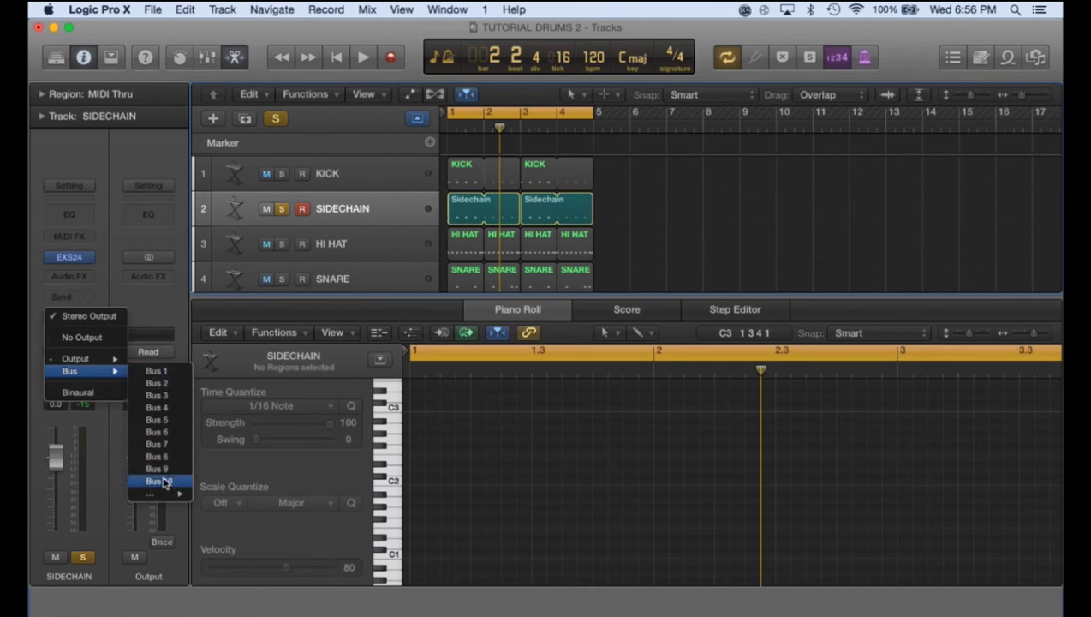
pyautogui.click(162, 481)
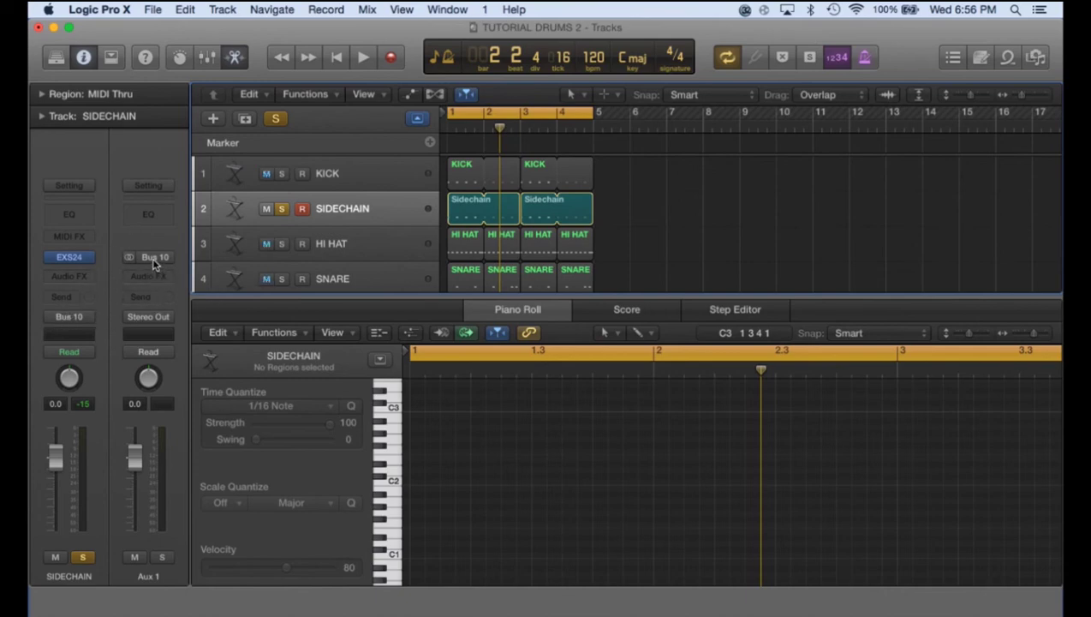
# Rename Aux 1 to SIDECHAIN, set its output to No Output, and test playback
pyautogui.doubleClick(148, 576)
pyautogui.write('SIEDCHAIN')
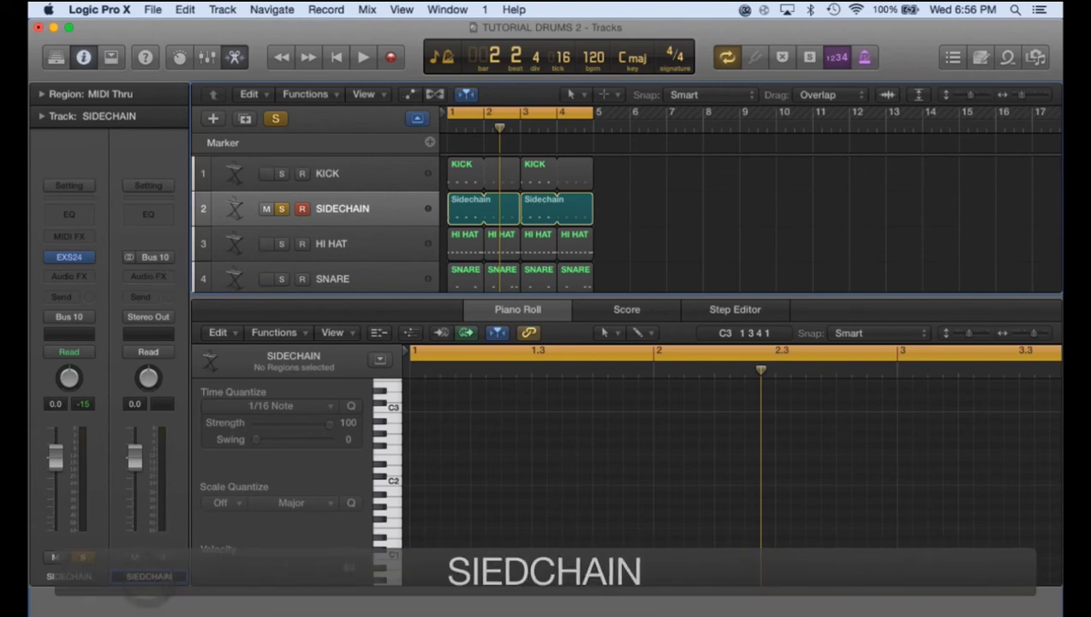
pyautogui.write('SIDECHAIN')
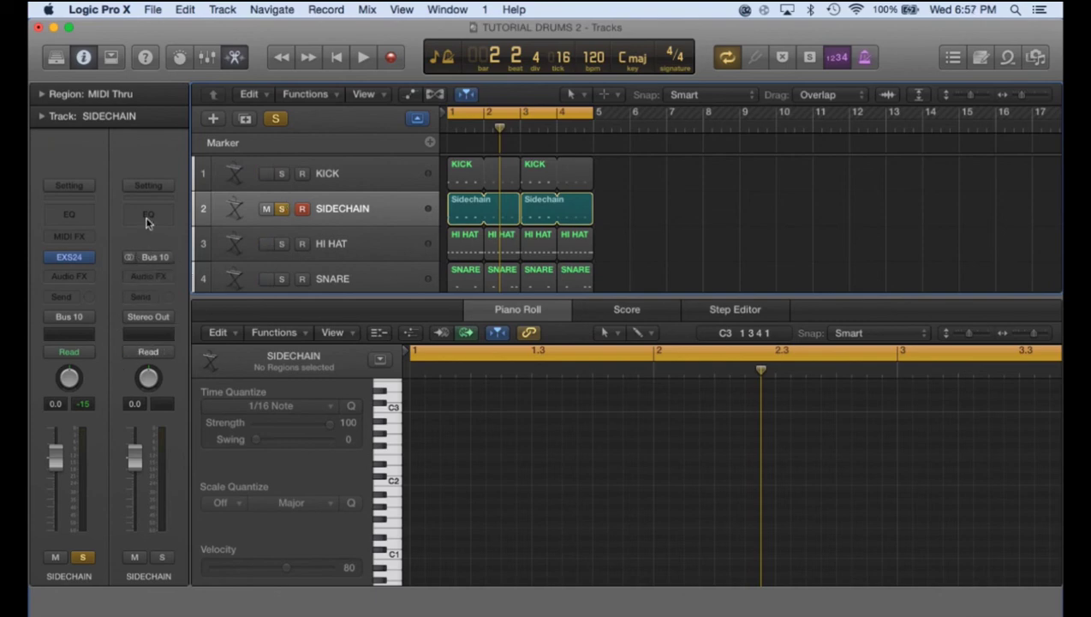
pyautogui.click(163, 318)
pyautogui.click(171, 288)
pyautogui.click(168, 318)
pyautogui.moveTo(167, 374)
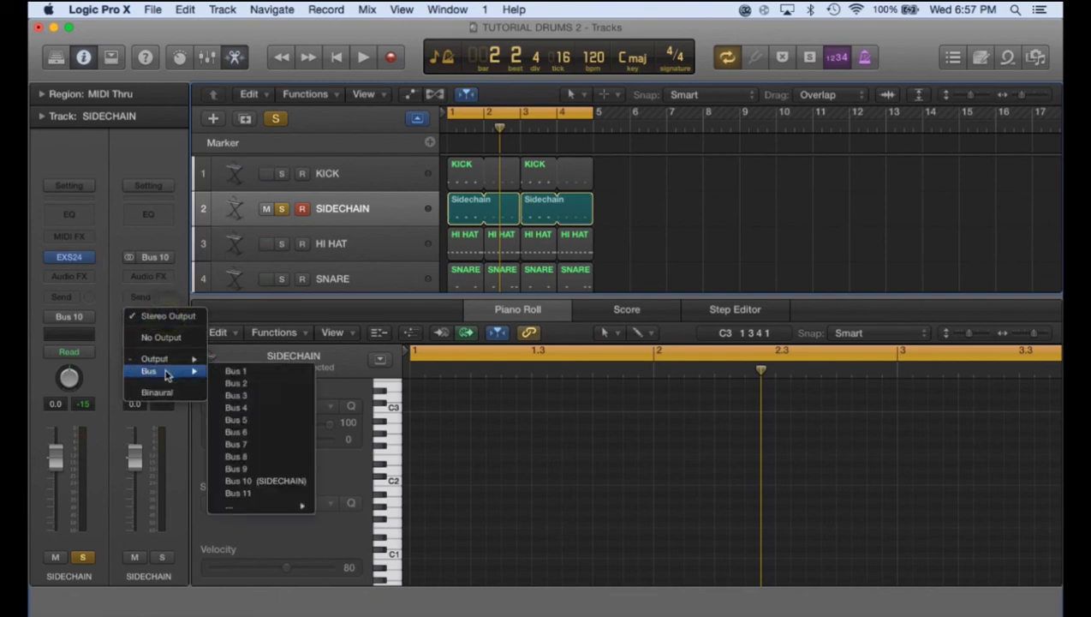
pyautogui.click(193, 338)
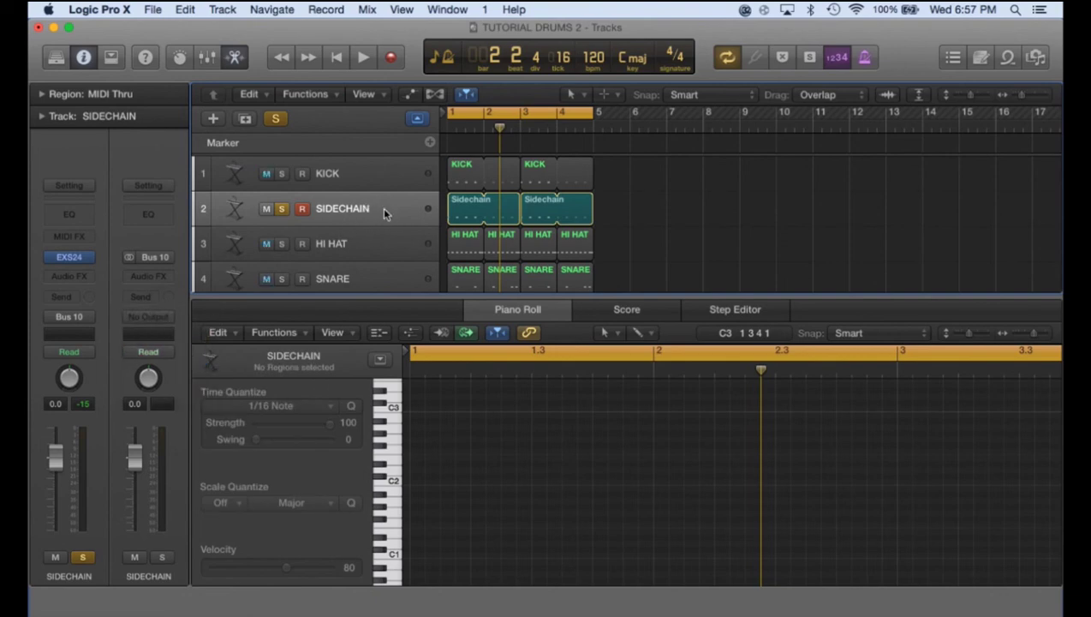
pyautogui.press('space')
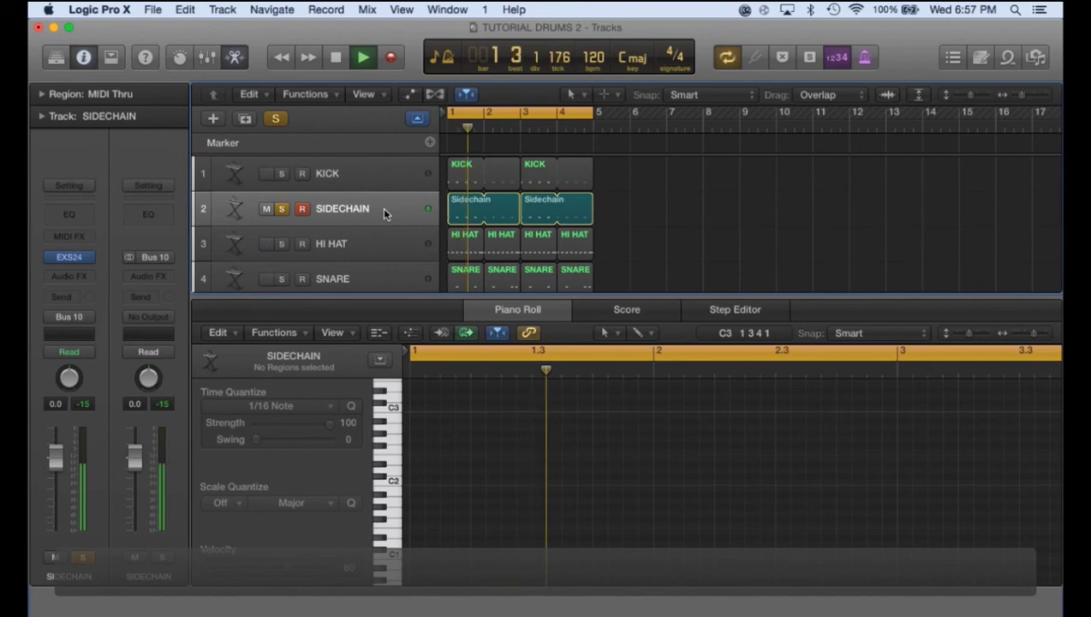
pyautogui.press('space')
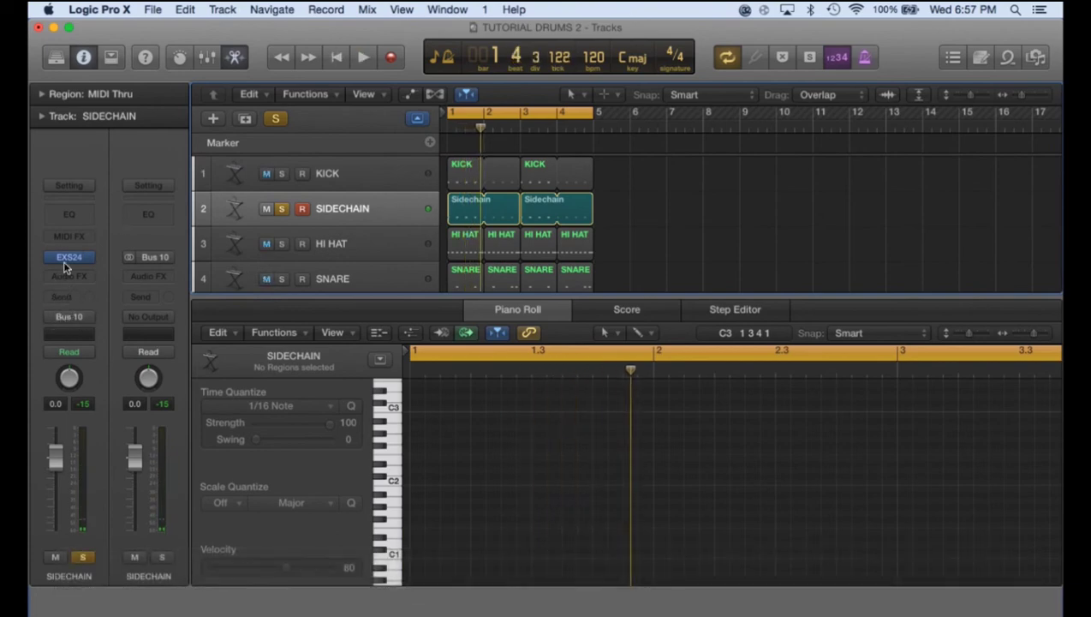
pyautogui.moveTo(91, 261)
# Audition and select the four C1 ghost-kick notes in the first Sidechain region, then deselect everything
pyautogui.click(463, 214)
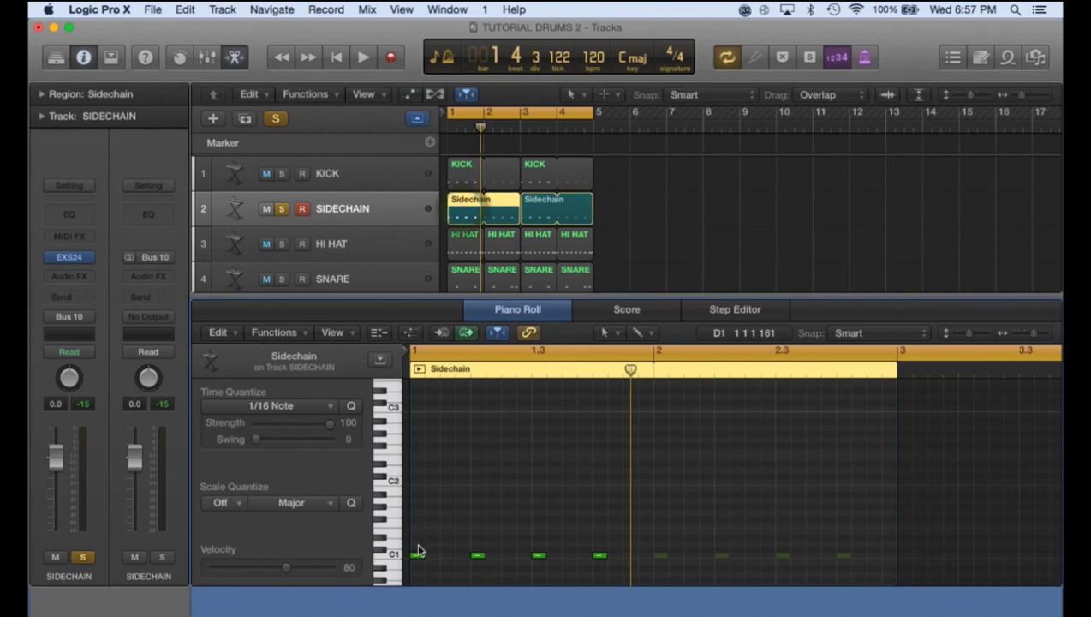
pyautogui.click(417, 553)
pyautogui.moveTo(441, 569); pyautogui.dragTo(610, 567)
pyautogui.click(569, 524)
pyautogui.click(636, 203)
# Insert a stereo Compressor on the BASS track right after its Channel EQ
pyautogui.scroll(-5, 636, 203)
pyautogui.scroll(-2, 637, 203)
pyautogui.click(359, 245)
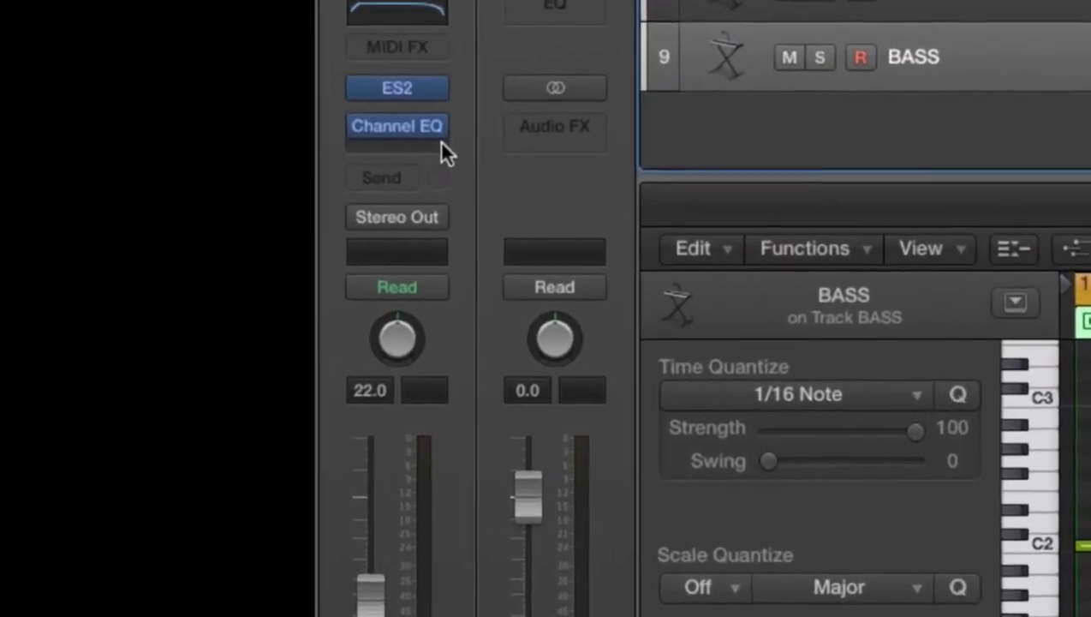
pyautogui.click(90, 281)
pyautogui.moveTo(491, 269)
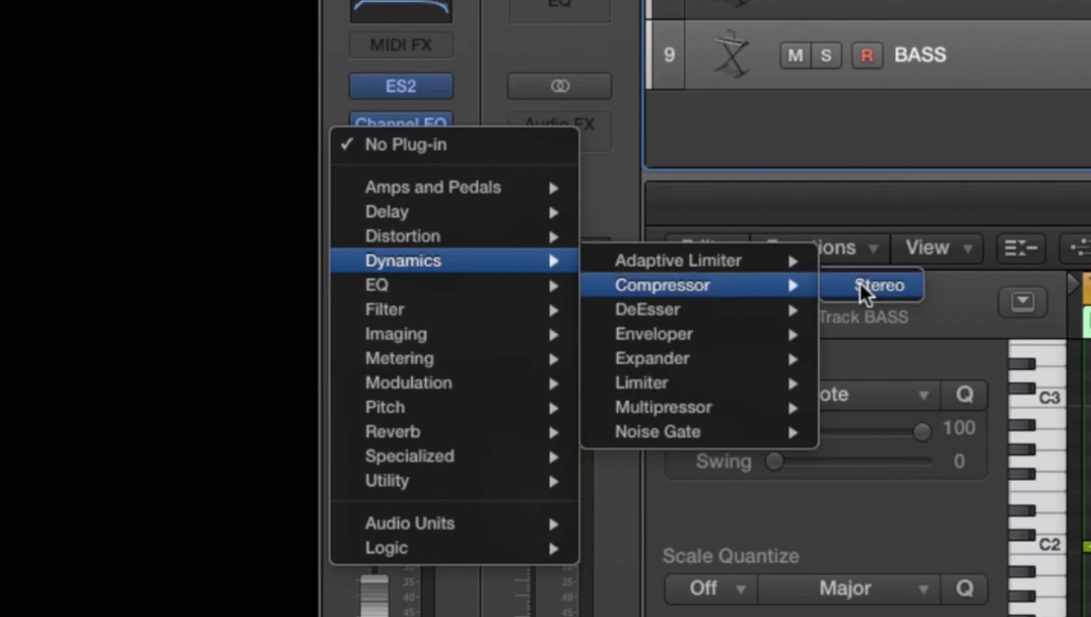
pyautogui.click(852, 282)
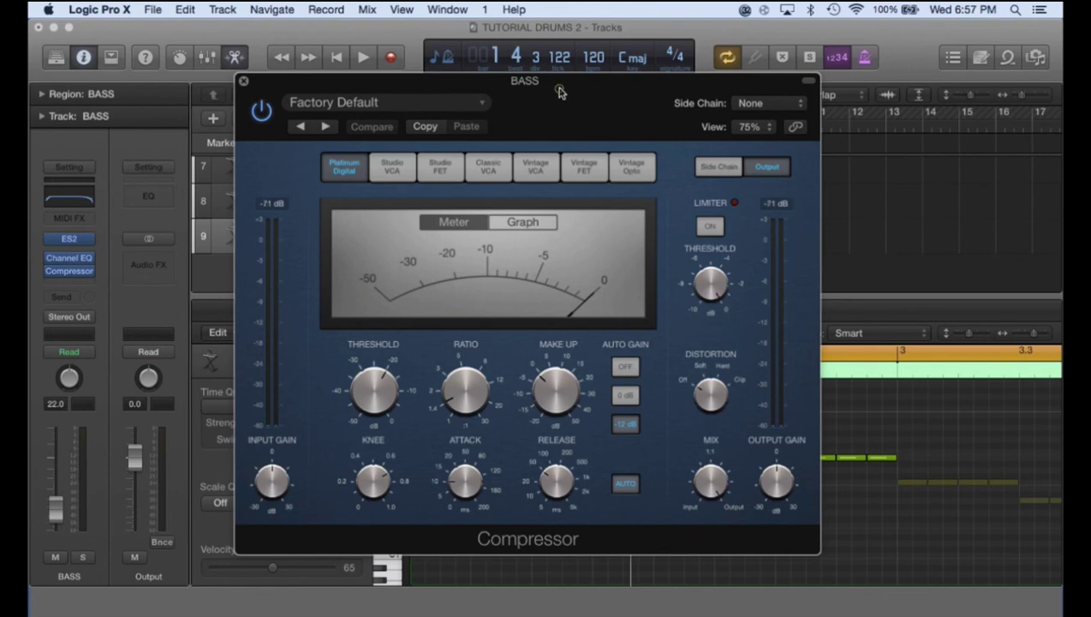
# Turn the bass Compressor's Auto Gain off and raise its ratio to about 8:1
pyautogui.moveTo(559, 91); pyautogui.dragTo(540, 102)
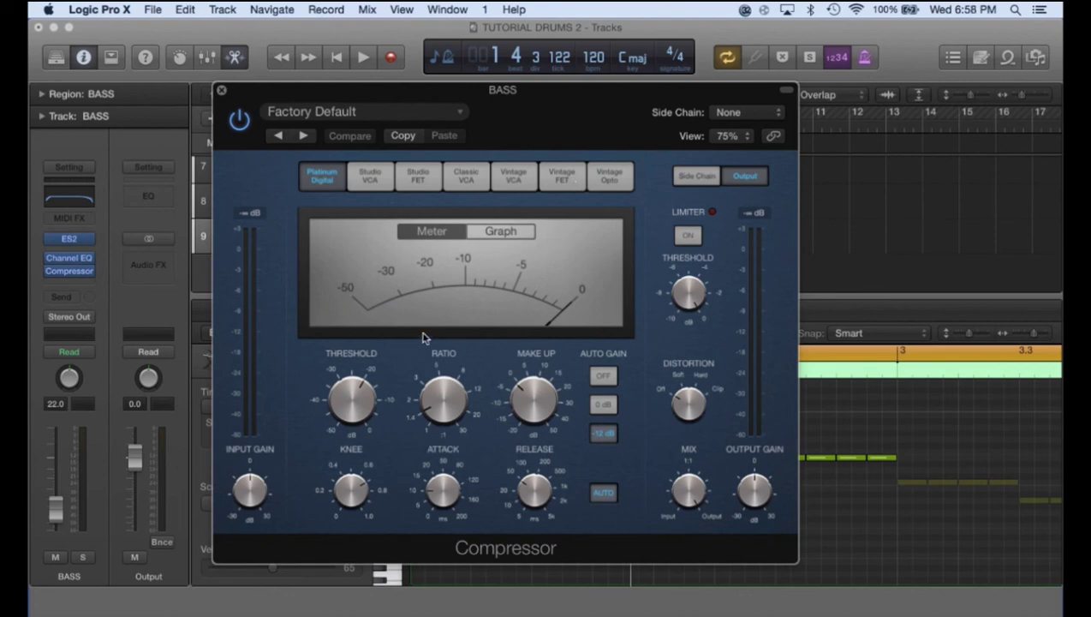
pyautogui.click(603, 378)
pyautogui.moveTo(546, 96); pyautogui.dragTo(605, 96)
pyautogui.moveTo(510, 402)
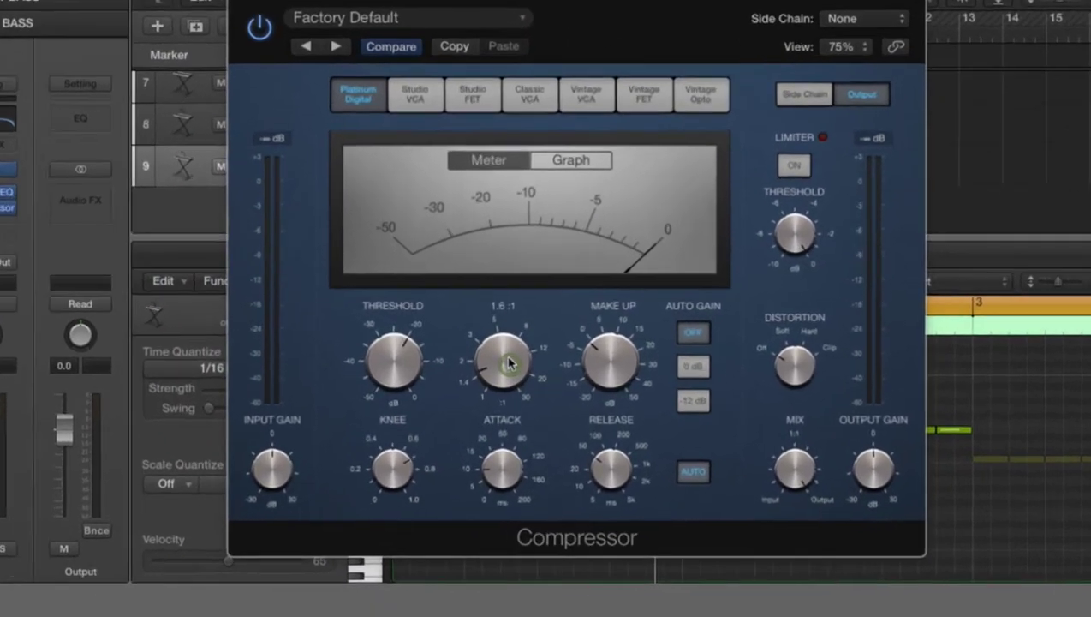
pyautogui.moveTo(508, 364); pyautogui.dragTo(501, 175)
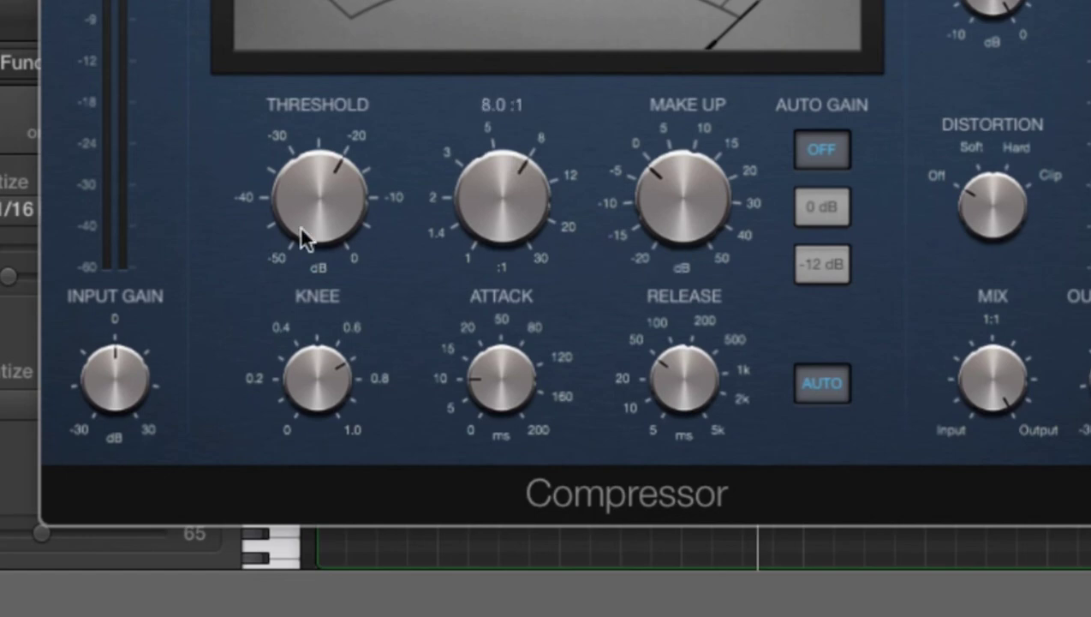
# Set a hard 0.0 knee, about 0.5 ms attack and about 170 ms release
pyautogui.moveTo(338, 383)
pyautogui.moveTo(322, 371); pyautogui.dragTo(311, 536)
pyautogui.moveTo(501, 377)
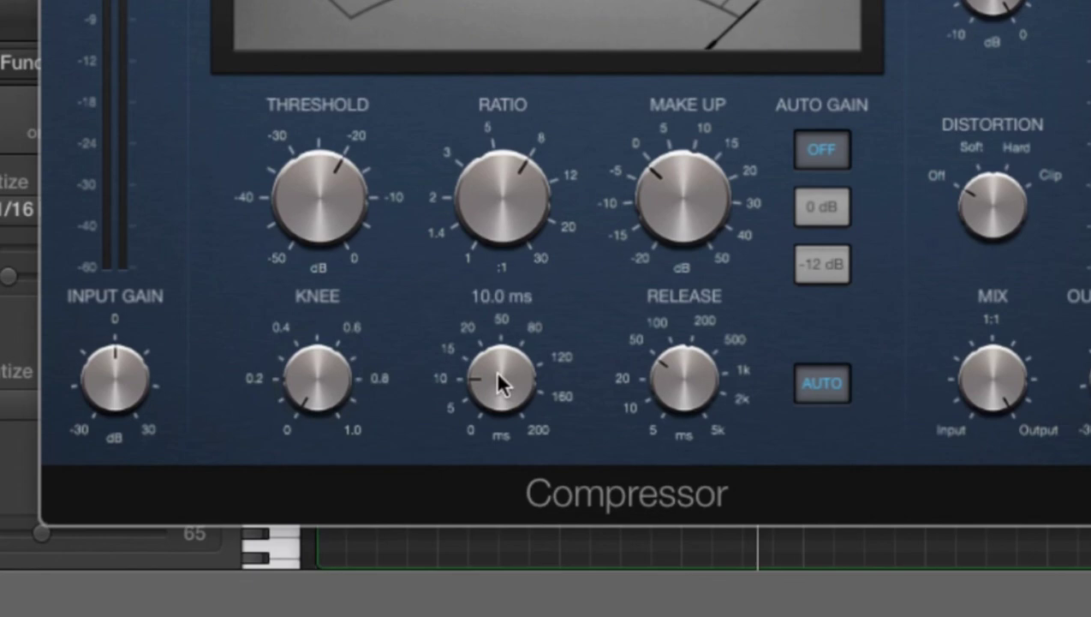
pyautogui.moveTo(497, 375); pyautogui.dragTo(509, 452)
pyautogui.moveTo(698, 377)
pyautogui.moveTo(692, 385); pyautogui.dragTo(674, 295)
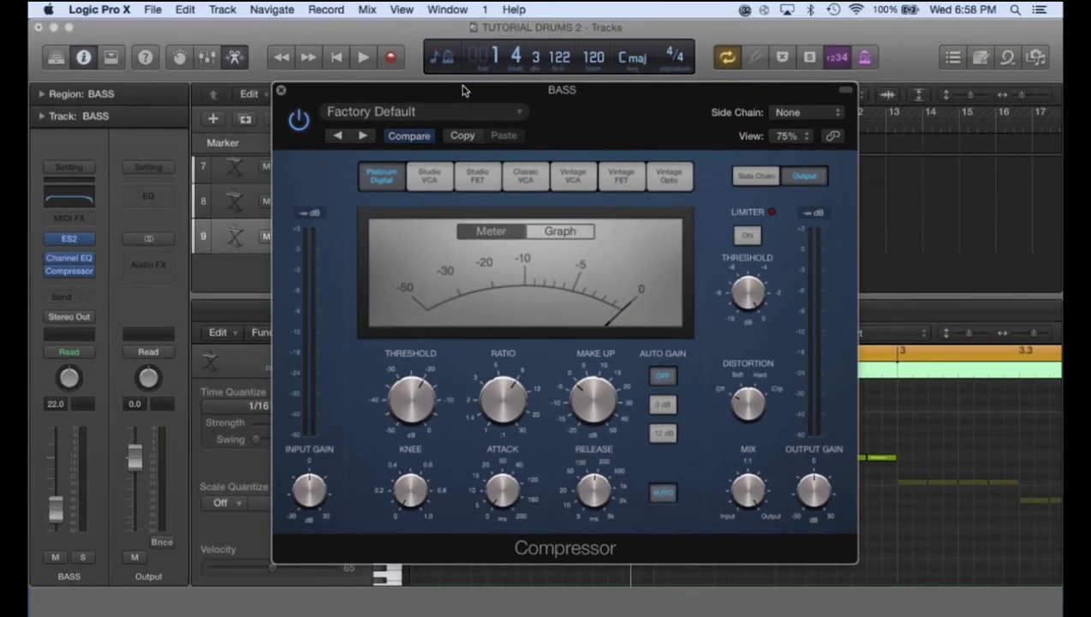
pyautogui.moveTo(463, 90); pyautogui.dragTo(714, 95)
pyautogui.click(365, 247)
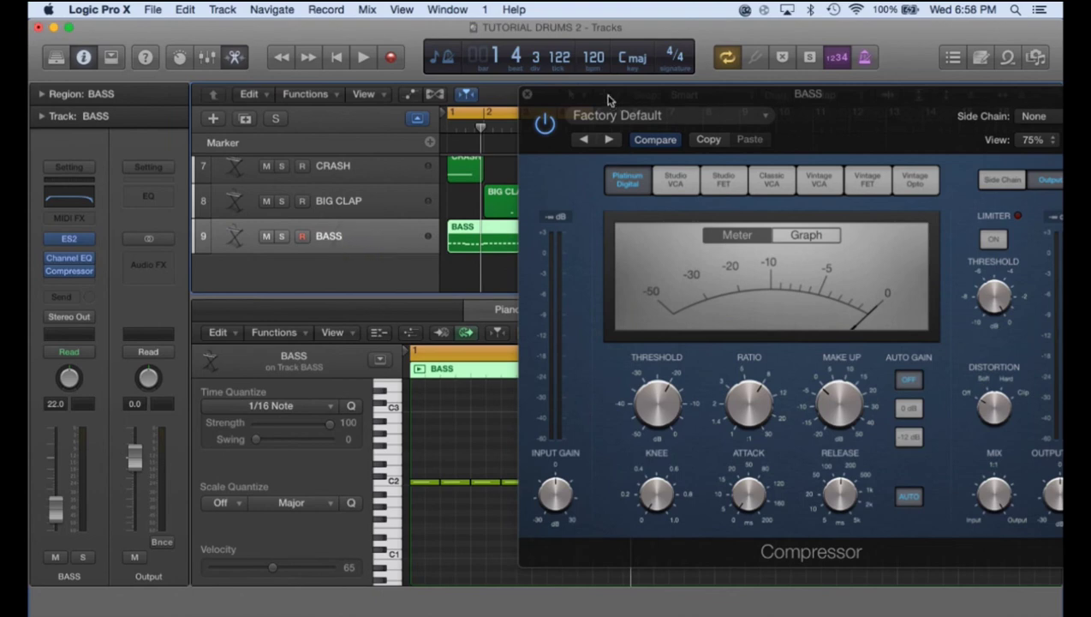
pyautogui.press('space')
pyautogui.moveTo(608, 98); pyautogui.dragTo(427, 91)
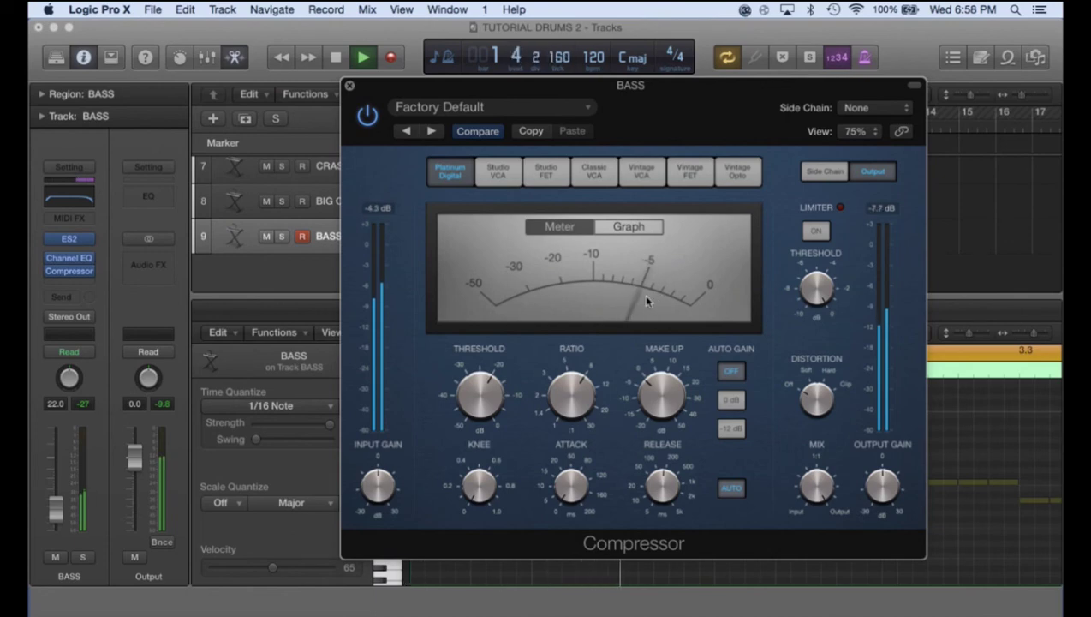
pyautogui.press('space')
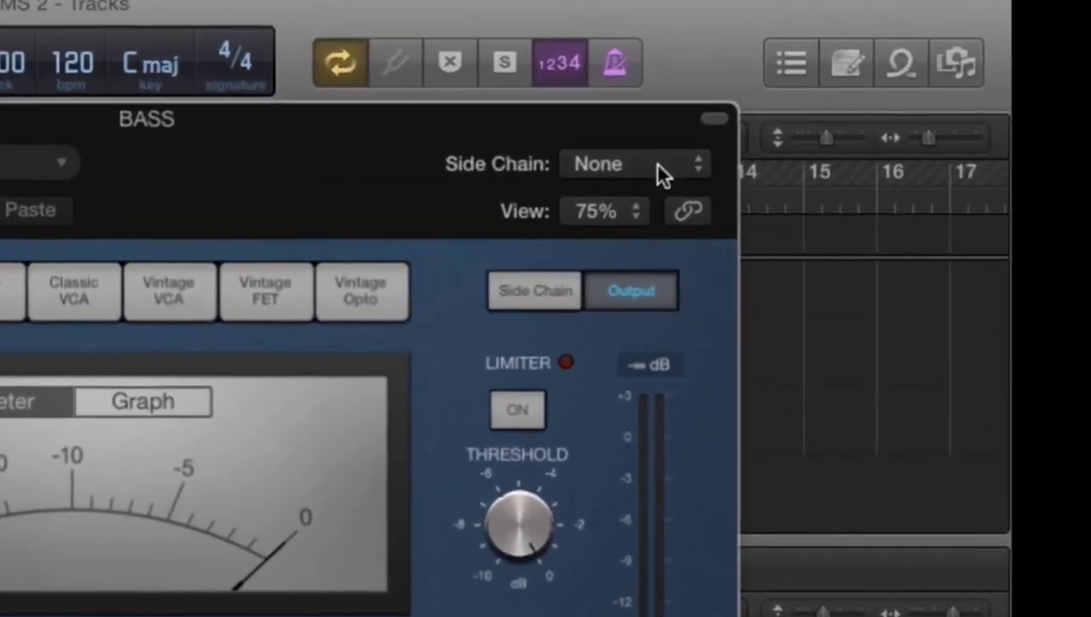
# Key the bass Compressor's side chain from Bus 10 and lower its threshold to about -35.5 dB while playing
pyautogui.click(676, 169)
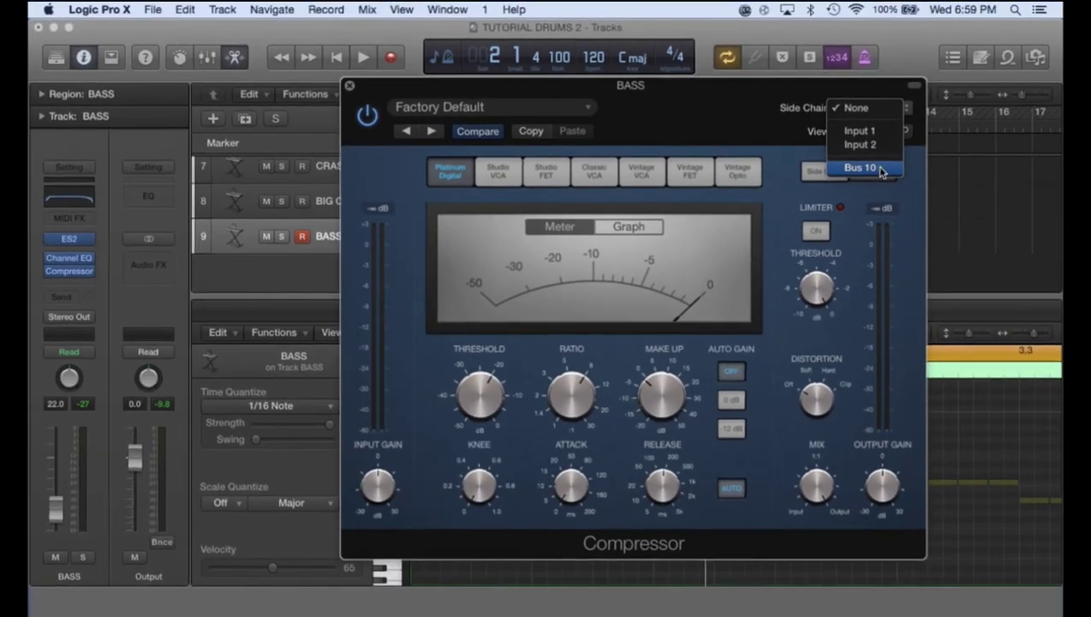
pyautogui.click(655, 281)
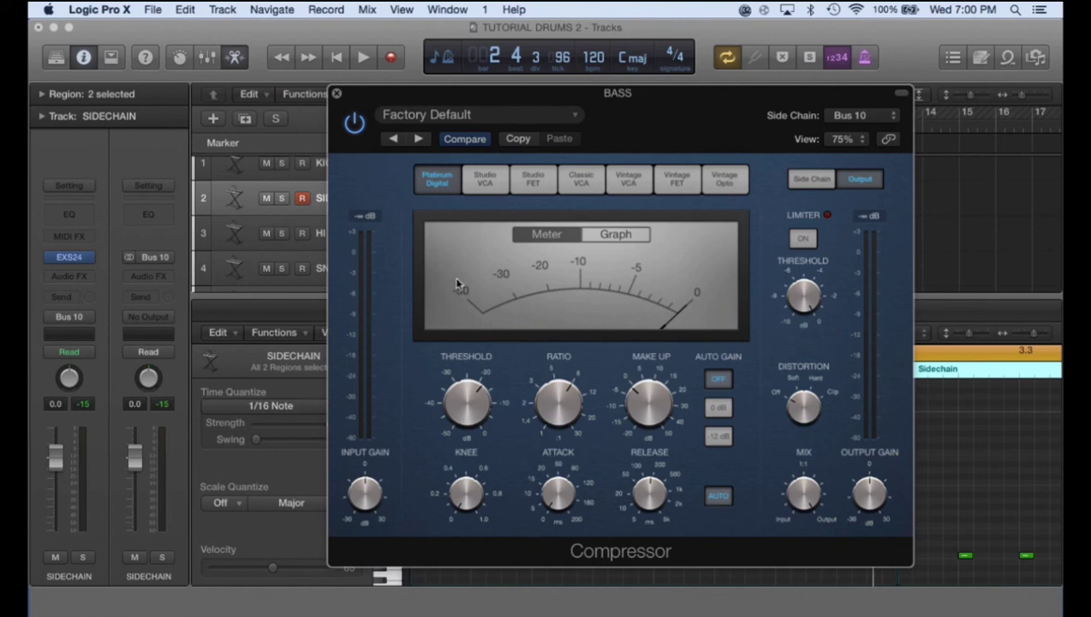
pyautogui.moveTo(448, 428)
pyautogui.moveTo(490, 387)
pyautogui.press('space')
pyautogui.moveTo(470, 406); pyautogui.dragTo(459, 512)
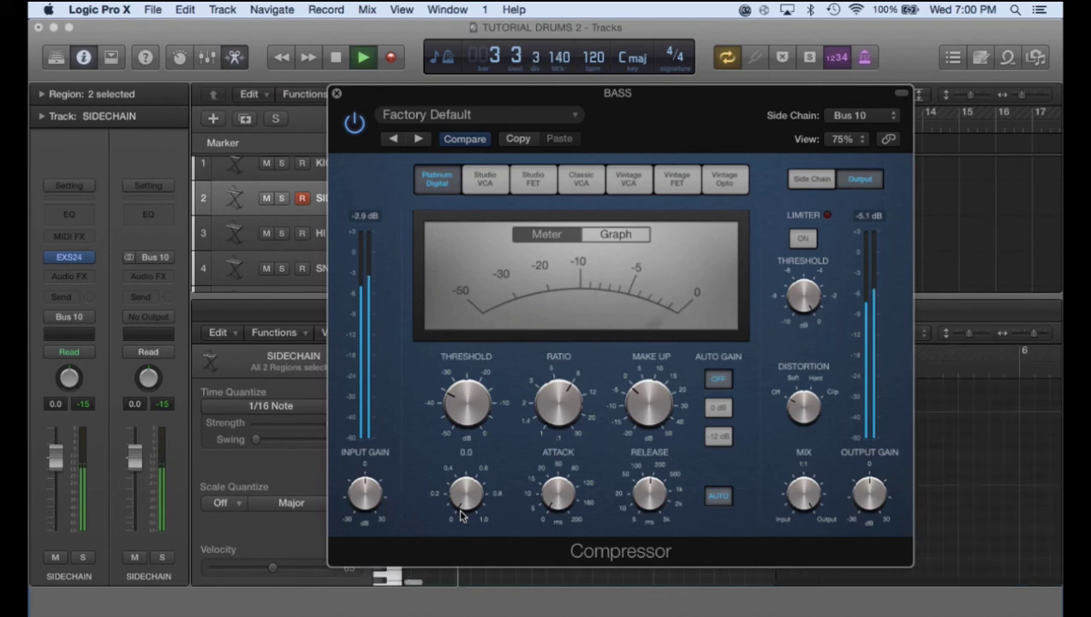
pyautogui.press('space')
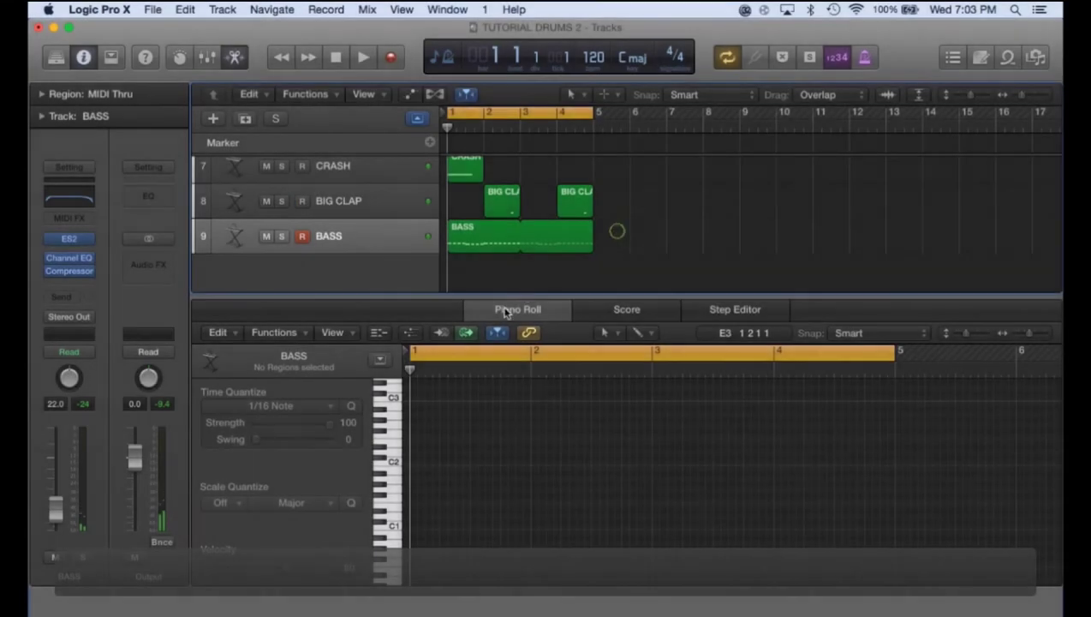
# Hide the Piano Roll editor so all nine tracks, KICK through BASS, fill the Tracks area
pyautogui.click(532, 310)
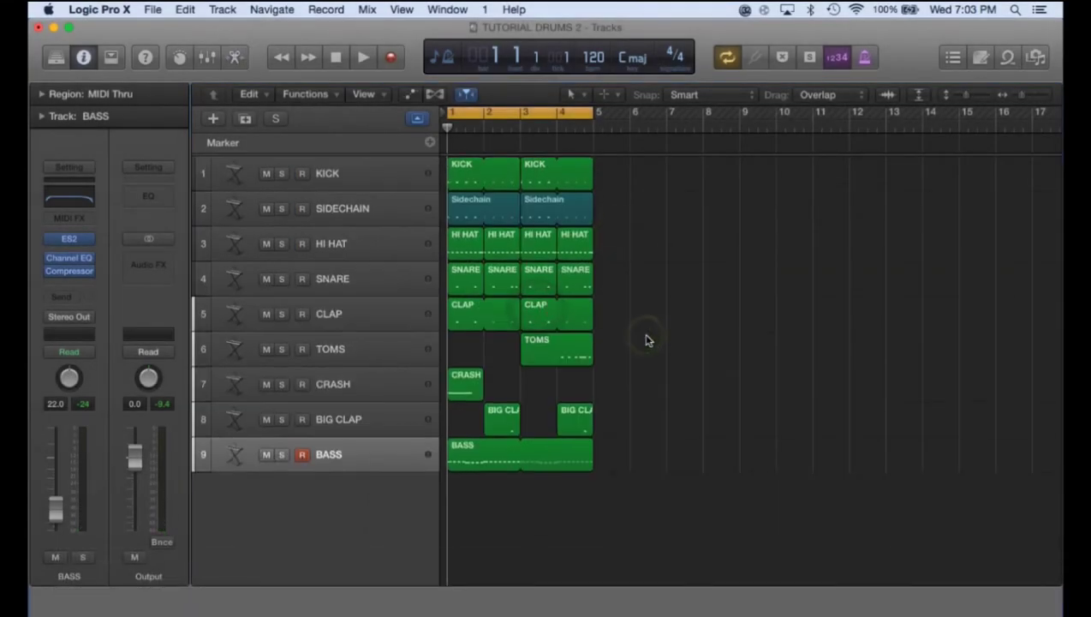